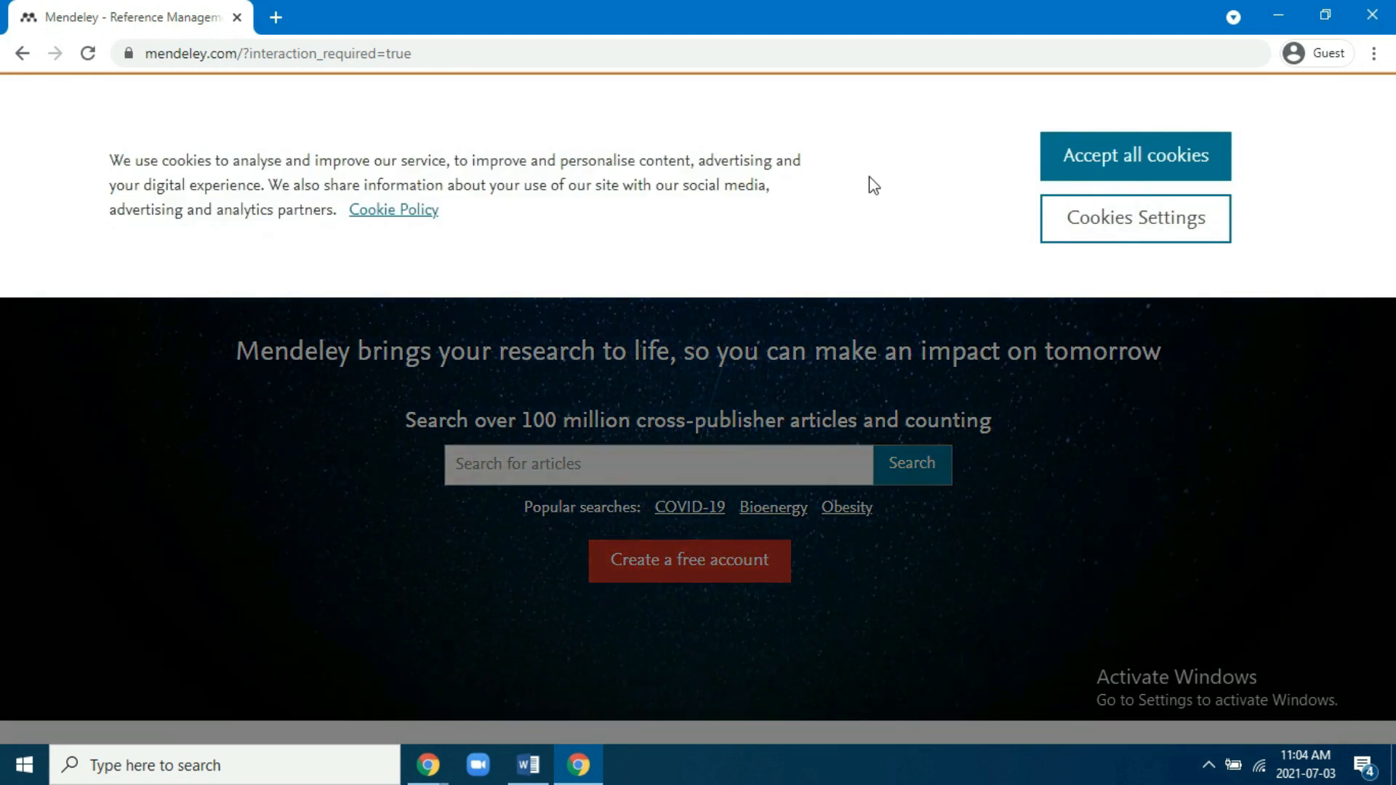
# Accept all cookies on the Mendeley website and open its Mendeley download page.
pyautogui.click(1185, 156)
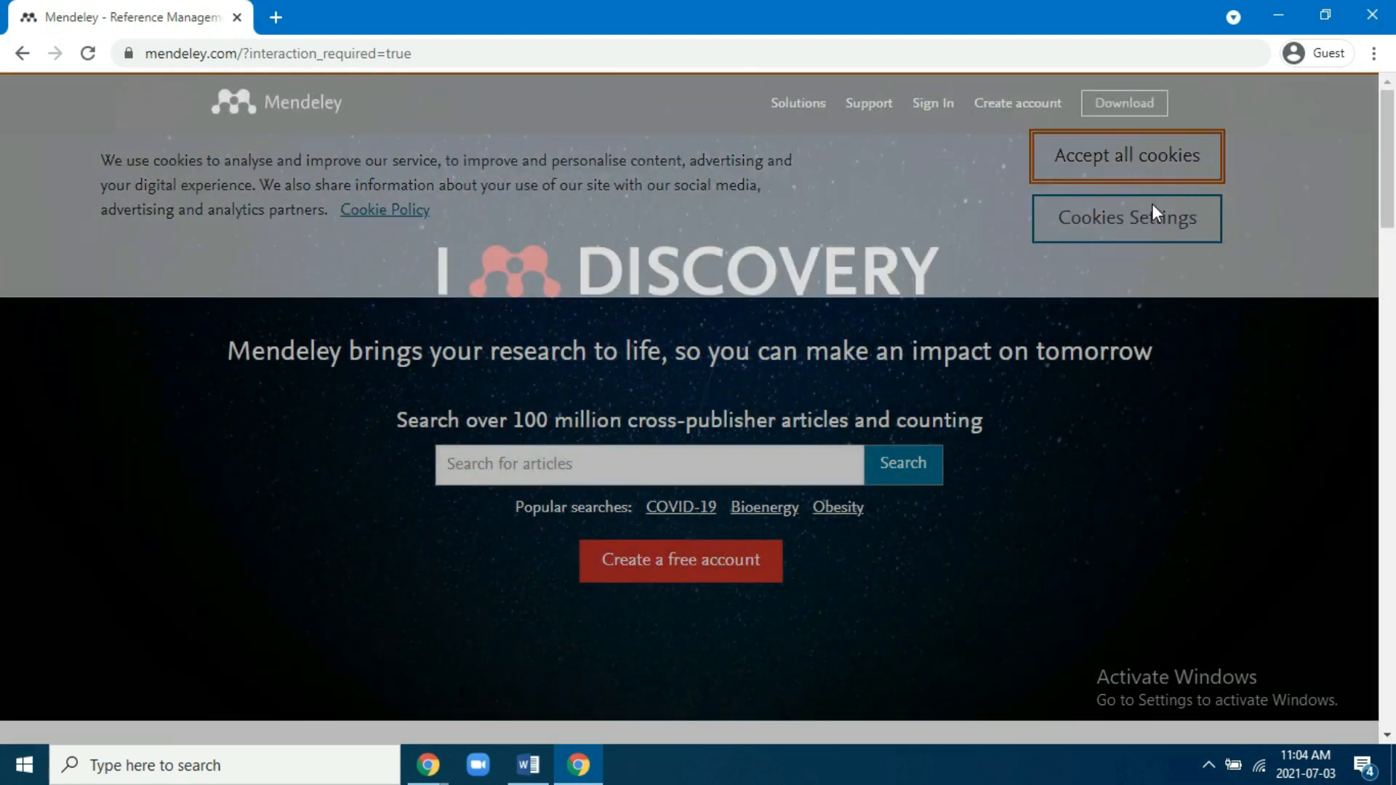
pyautogui.scroll(-4, 1084, 152)
pyautogui.scroll(-15, 1086, 161)
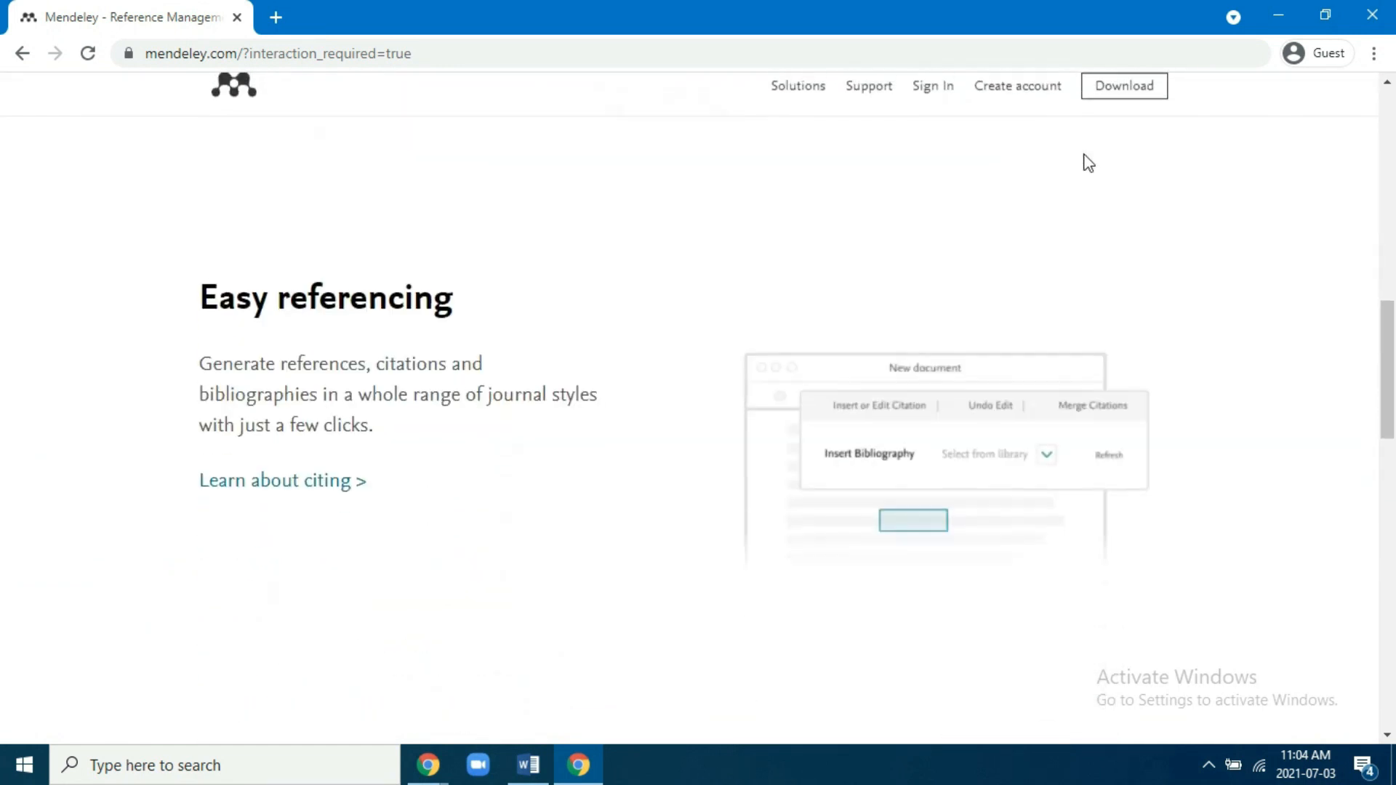
pyautogui.scroll(-7, 1087, 163)
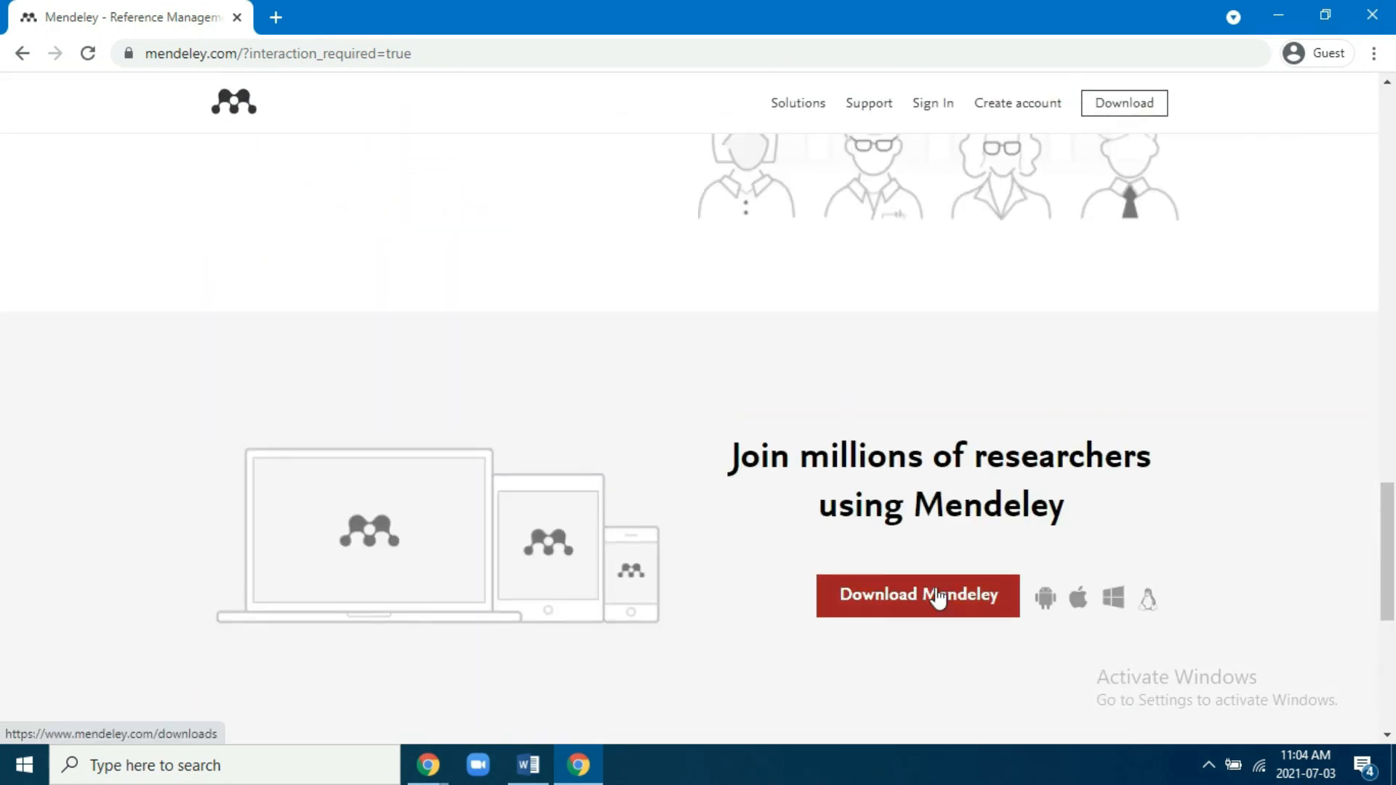
pyautogui.click(937, 597)
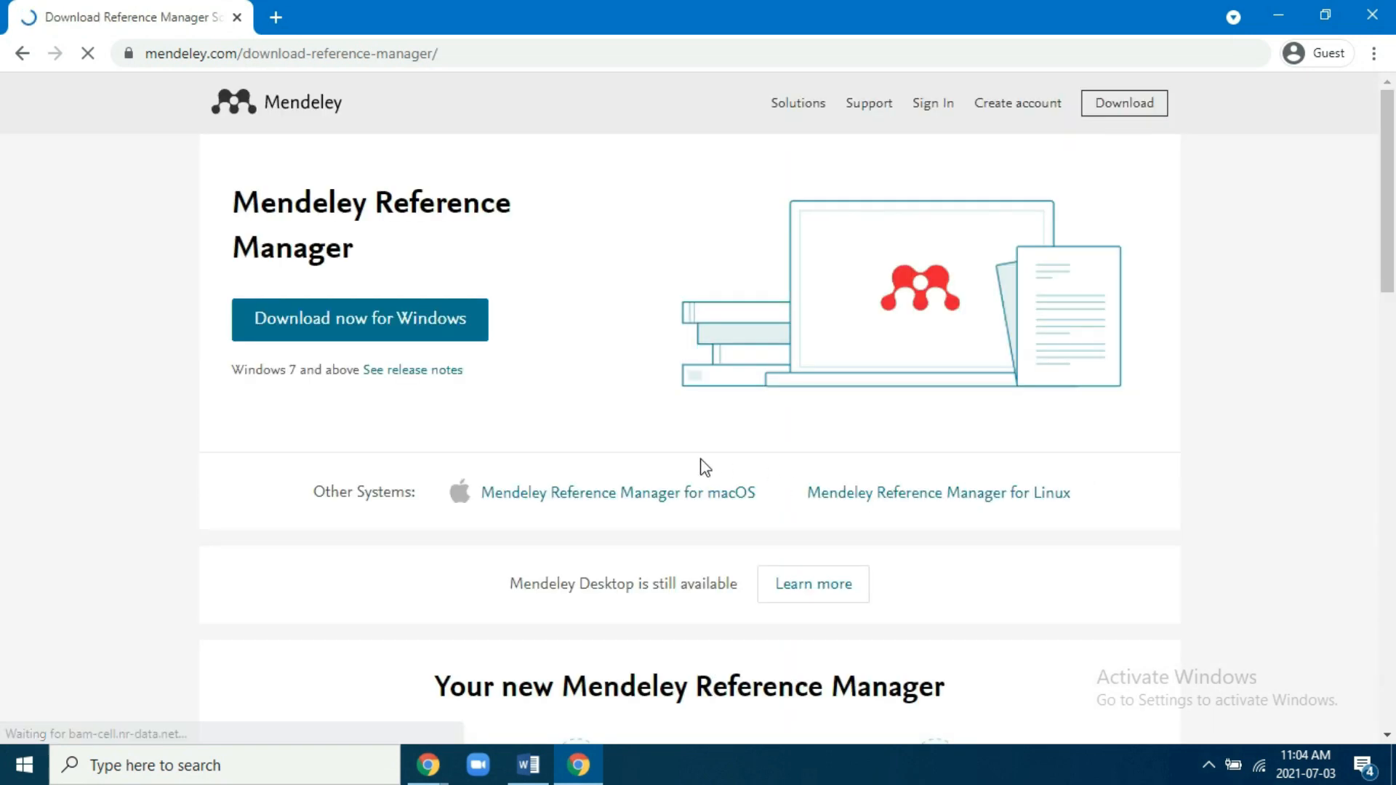
# Find the still-available Mendeley Desktop edition and download its Windows installer.
pyautogui.scroll(-3, 626, 385)
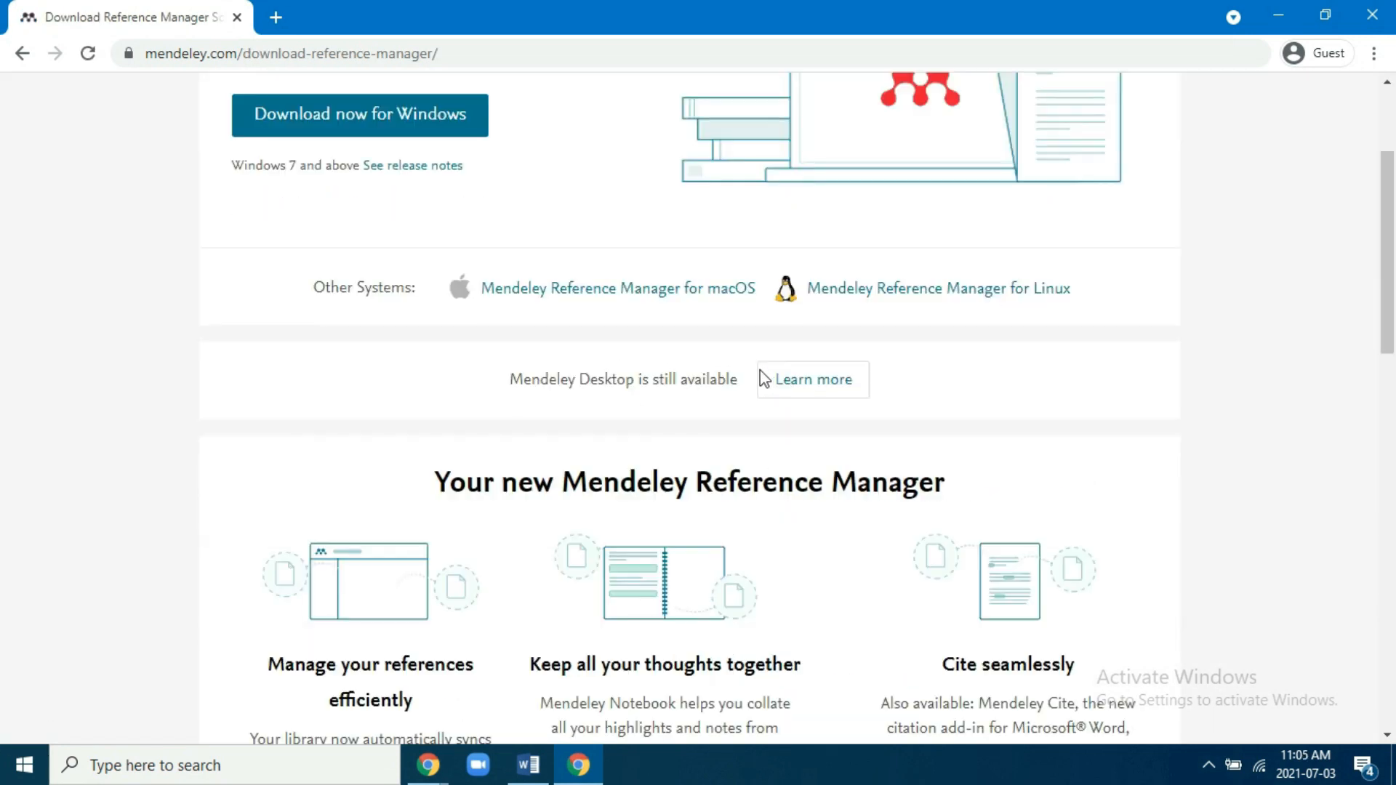
pyautogui.click(829, 391)
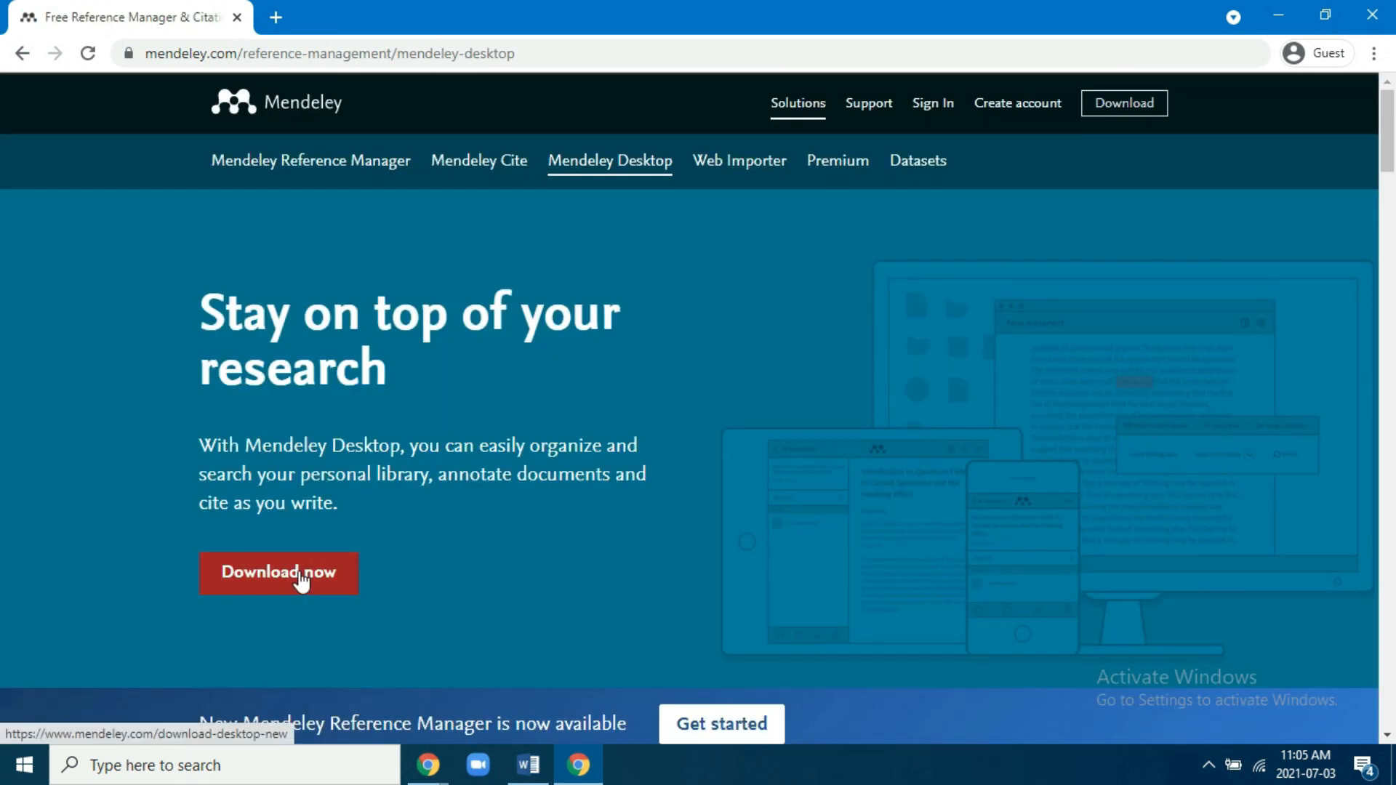
pyautogui.click(301, 579)
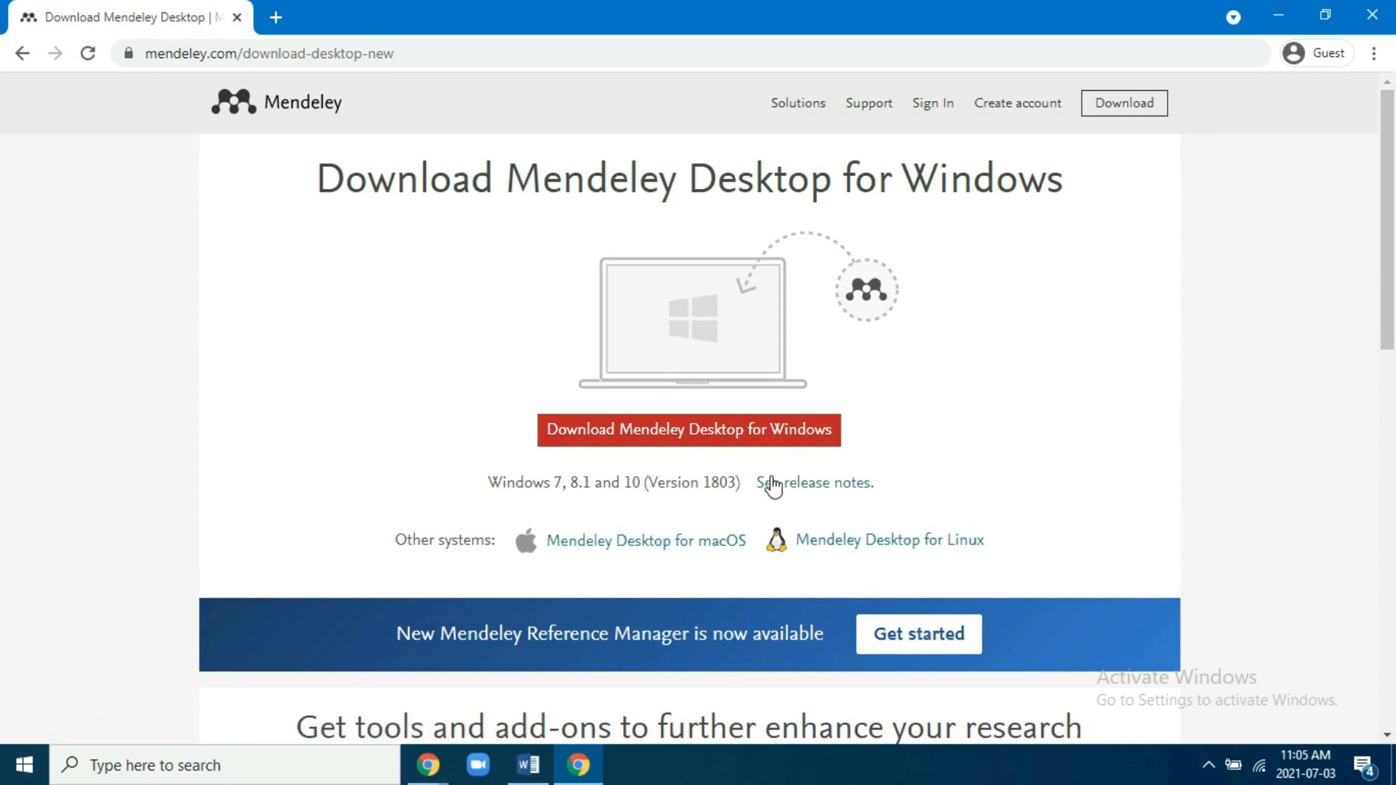
pyautogui.click(701, 434)
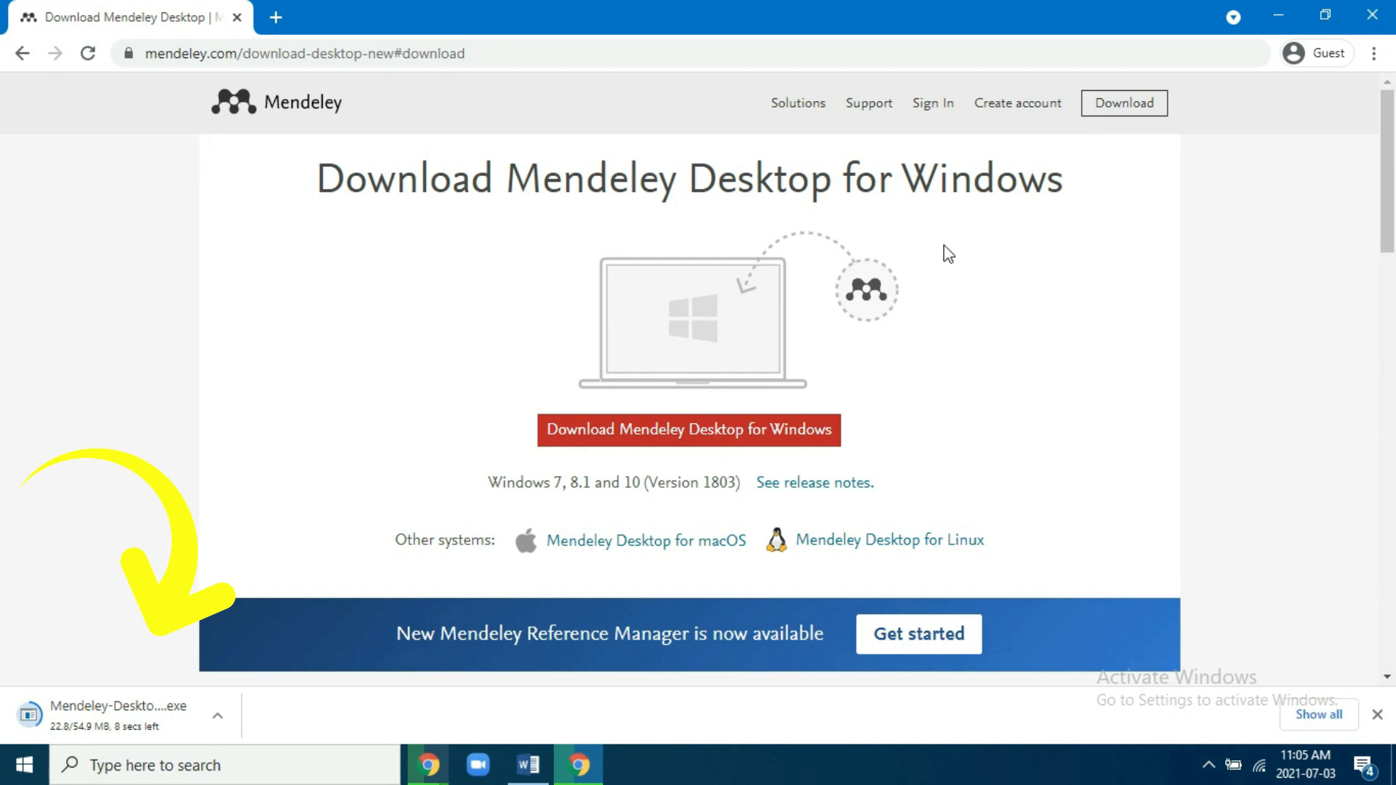
# Run the downloaded Mendeley Desktop installer and accept the license agreement.
pyautogui.scroll(-4, 589, 552)
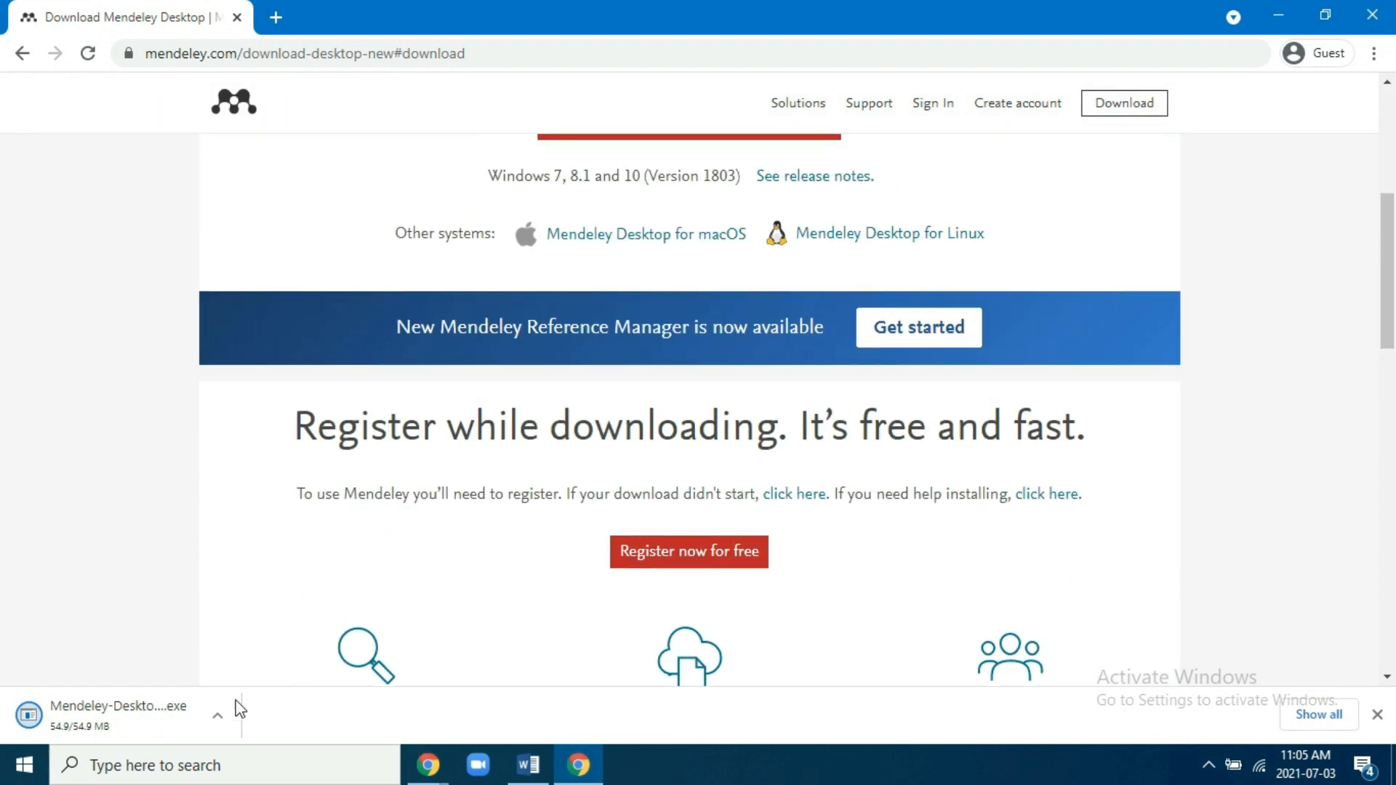
pyautogui.click(168, 717)
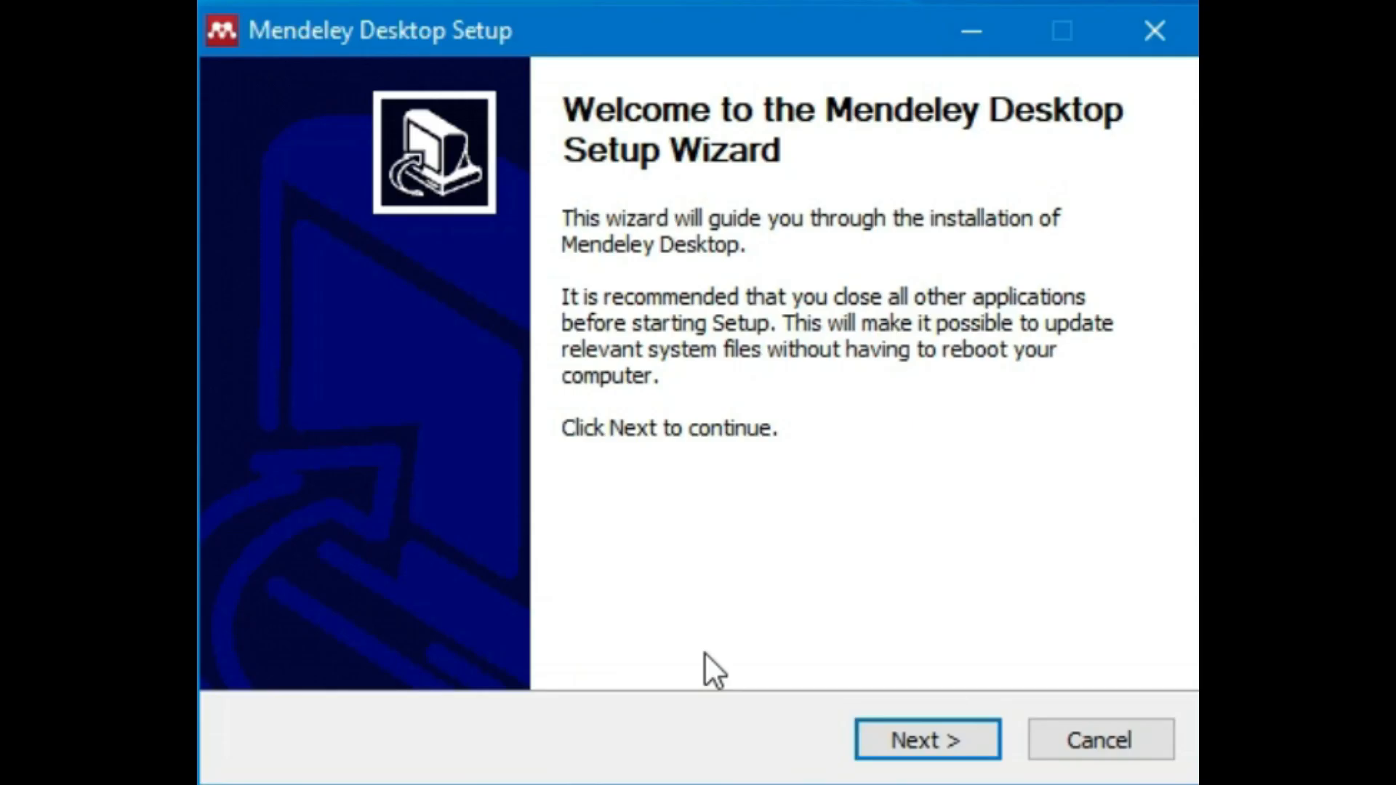
pyautogui.click(899, 734)
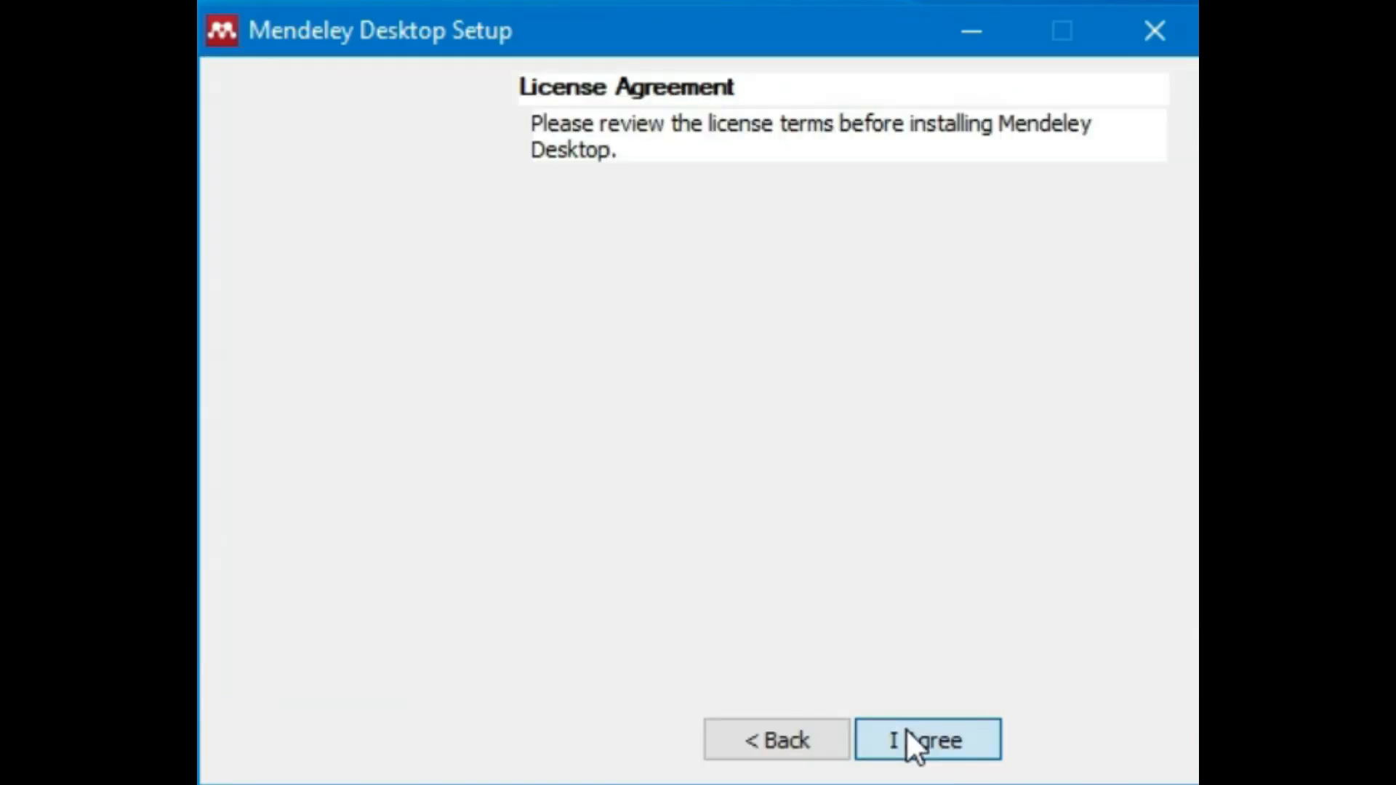
pyautogui.scroll(-4, 779, 534)
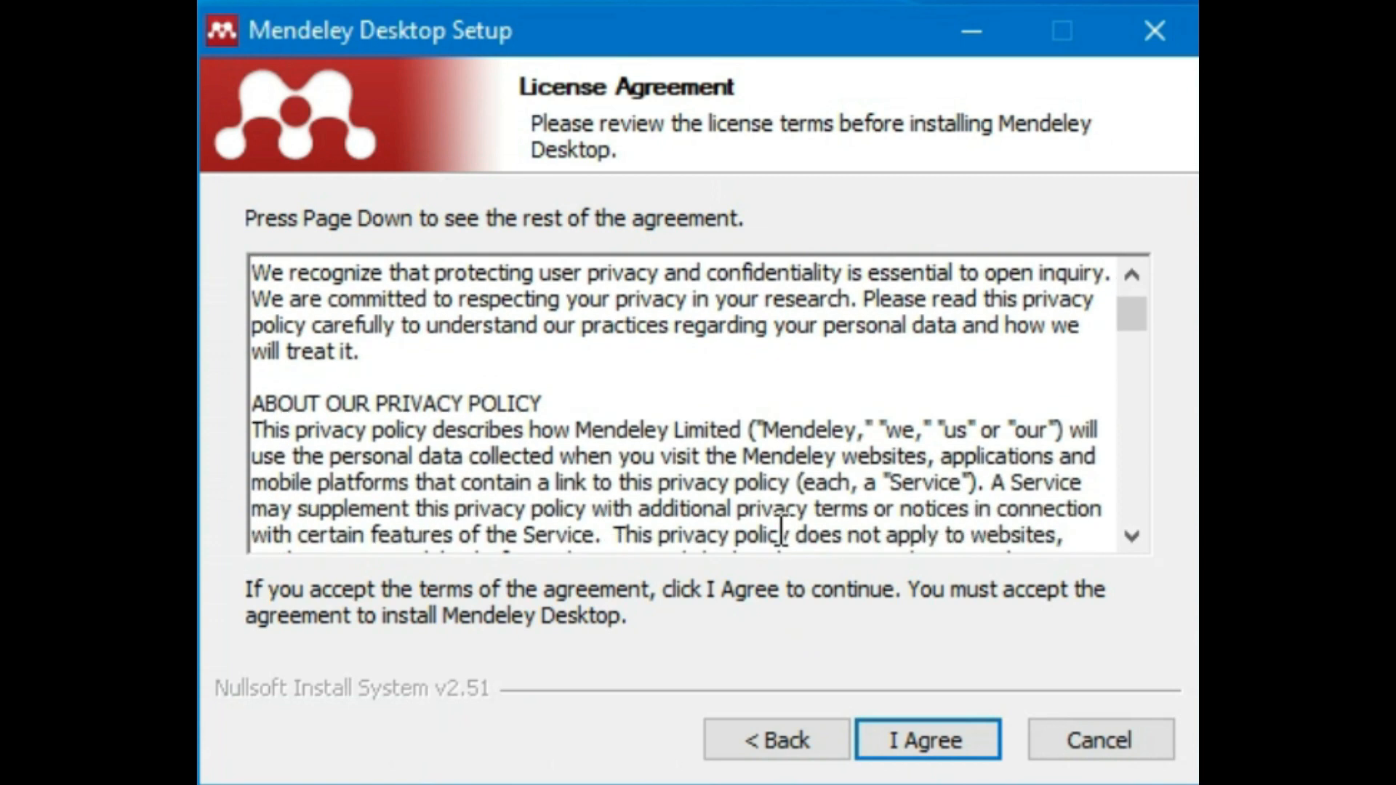
pyautogui.scroll(-3, 780, 531)
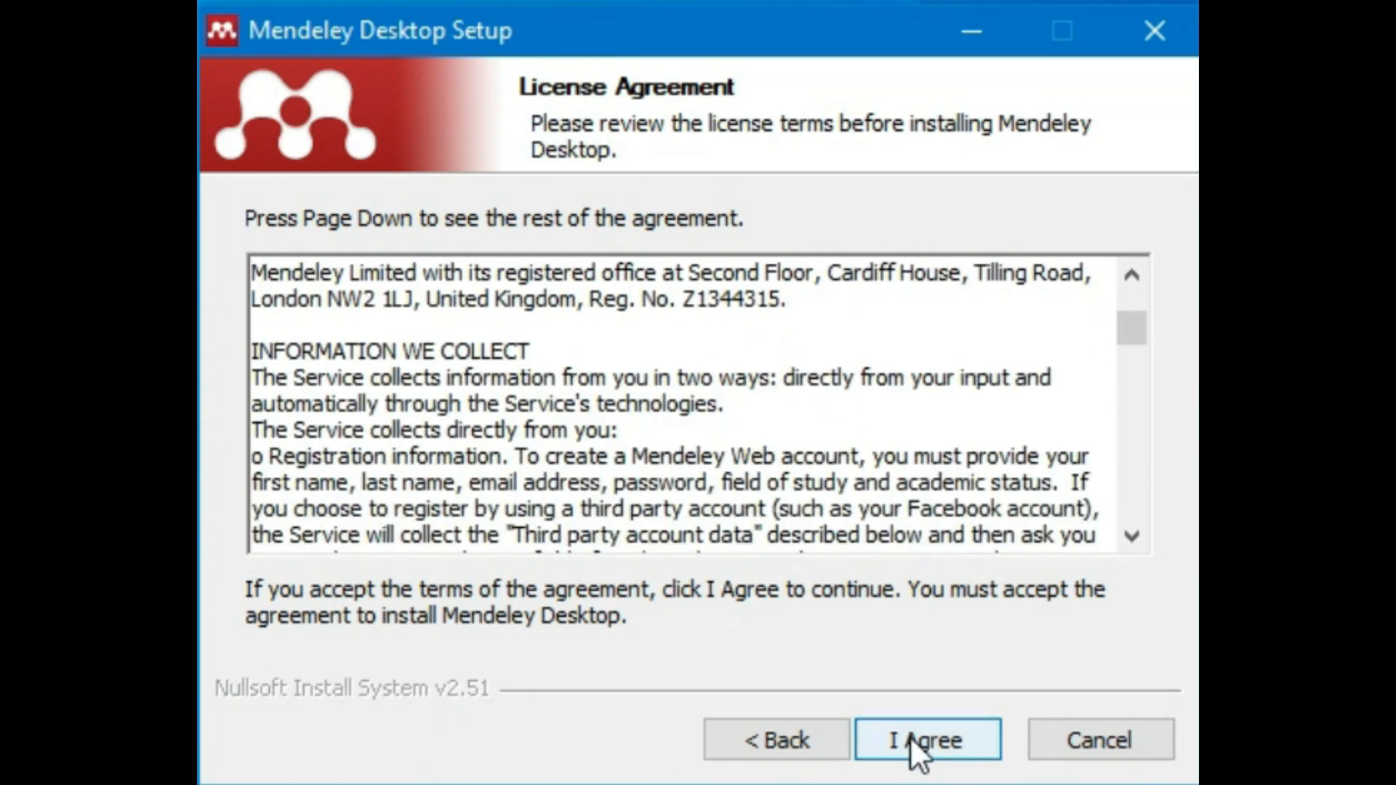
pyautogui.click(909, 735)
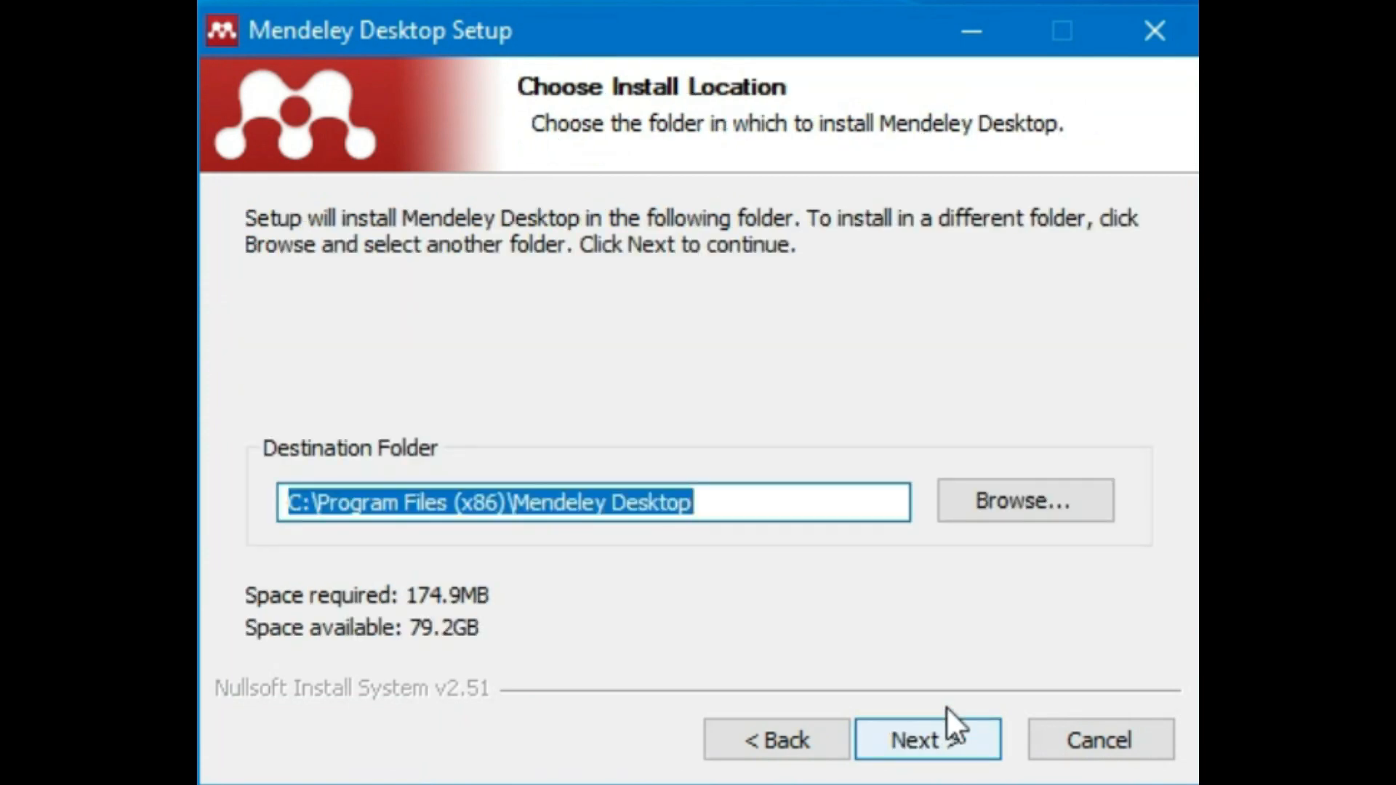
# Install Mendeley Desktop in the folder preselected in the folder browser, keep the Mendeley Desktop Start Menu folder, and run the program on finishing.
pyautogui.click(1022, 509)
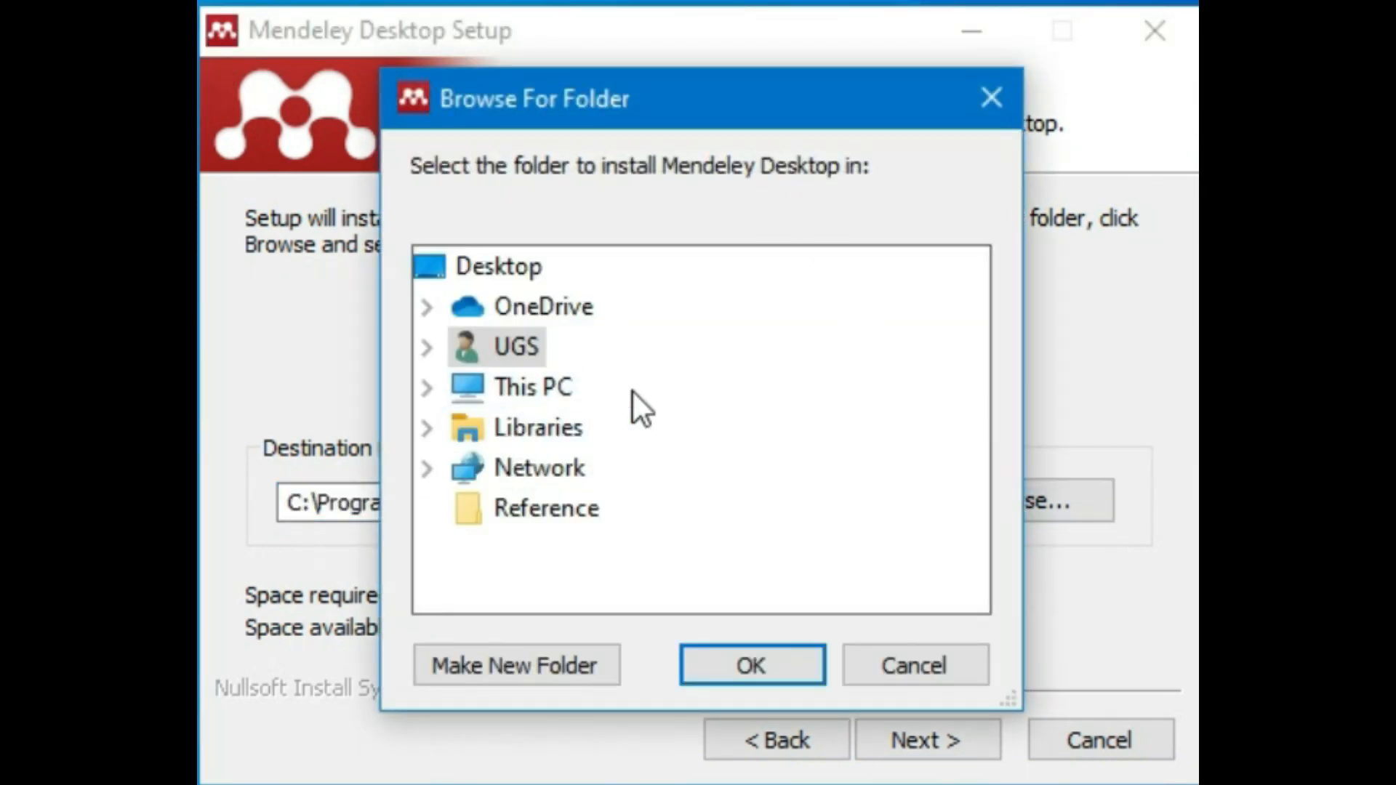
pyautogui.click(762, 663)
pyautogui.click(911, 758)
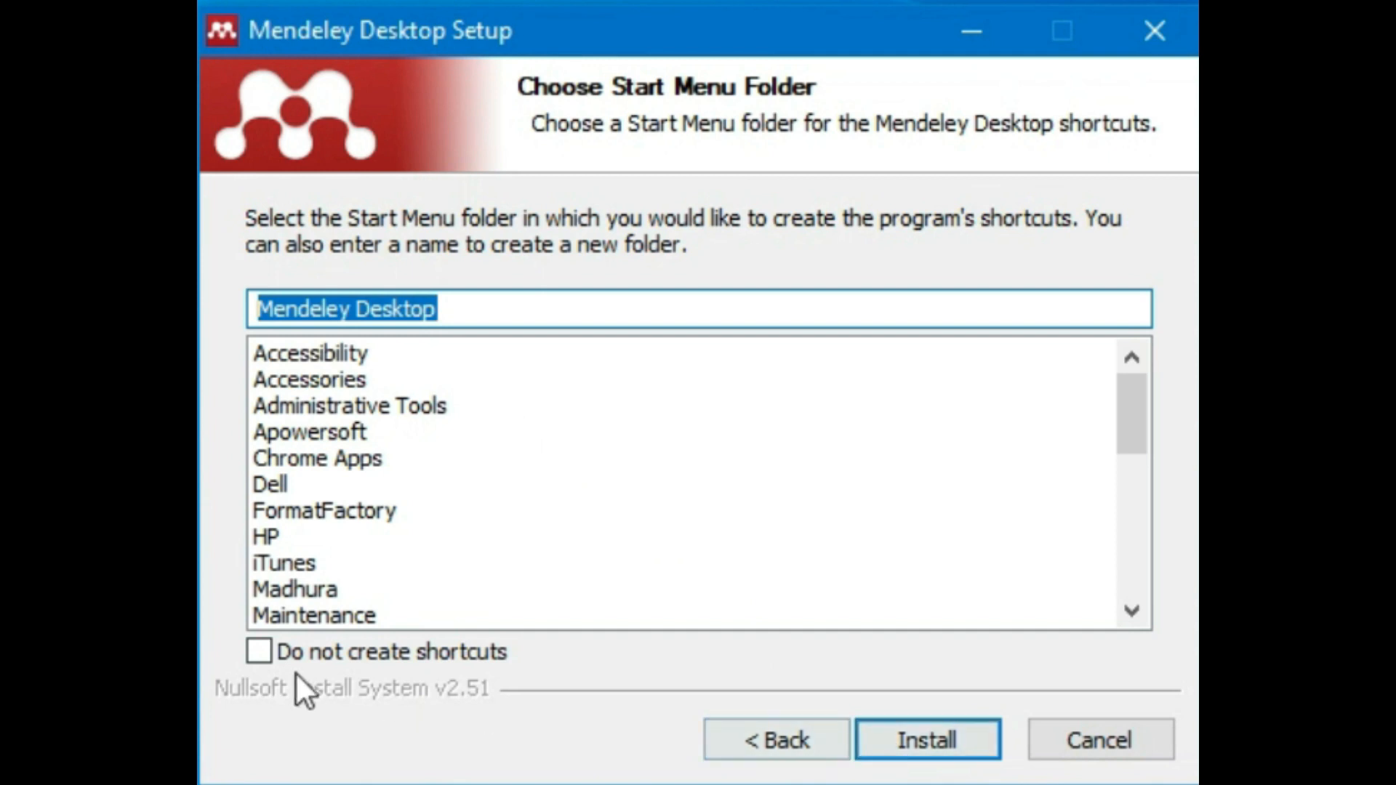
pyautogui.click(922, 740)
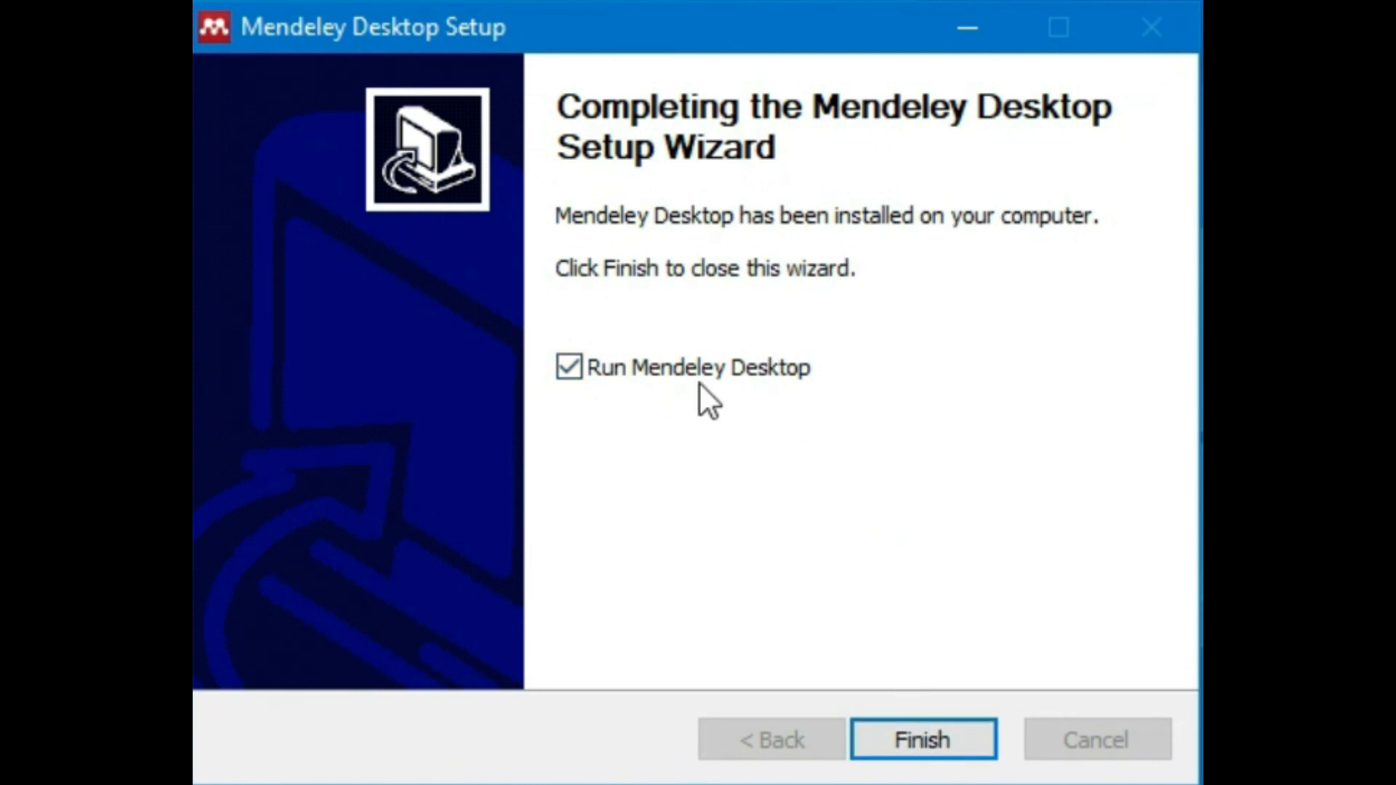
pyautogui.click(919, 735)
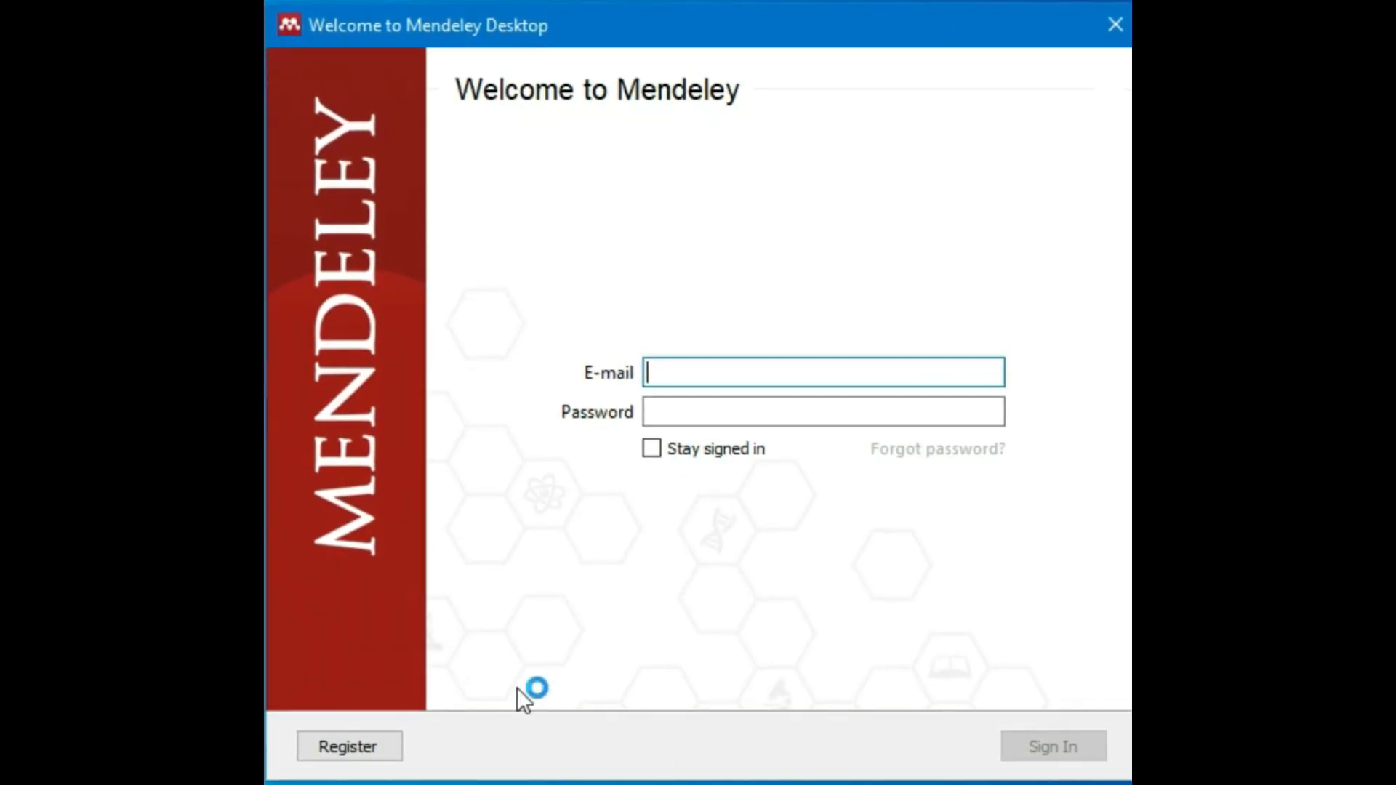
# Sign in to Mendeley on the Elsevier web page with the account e-mail and password, and minimize the browser.
pyautogui.click(449, 605)
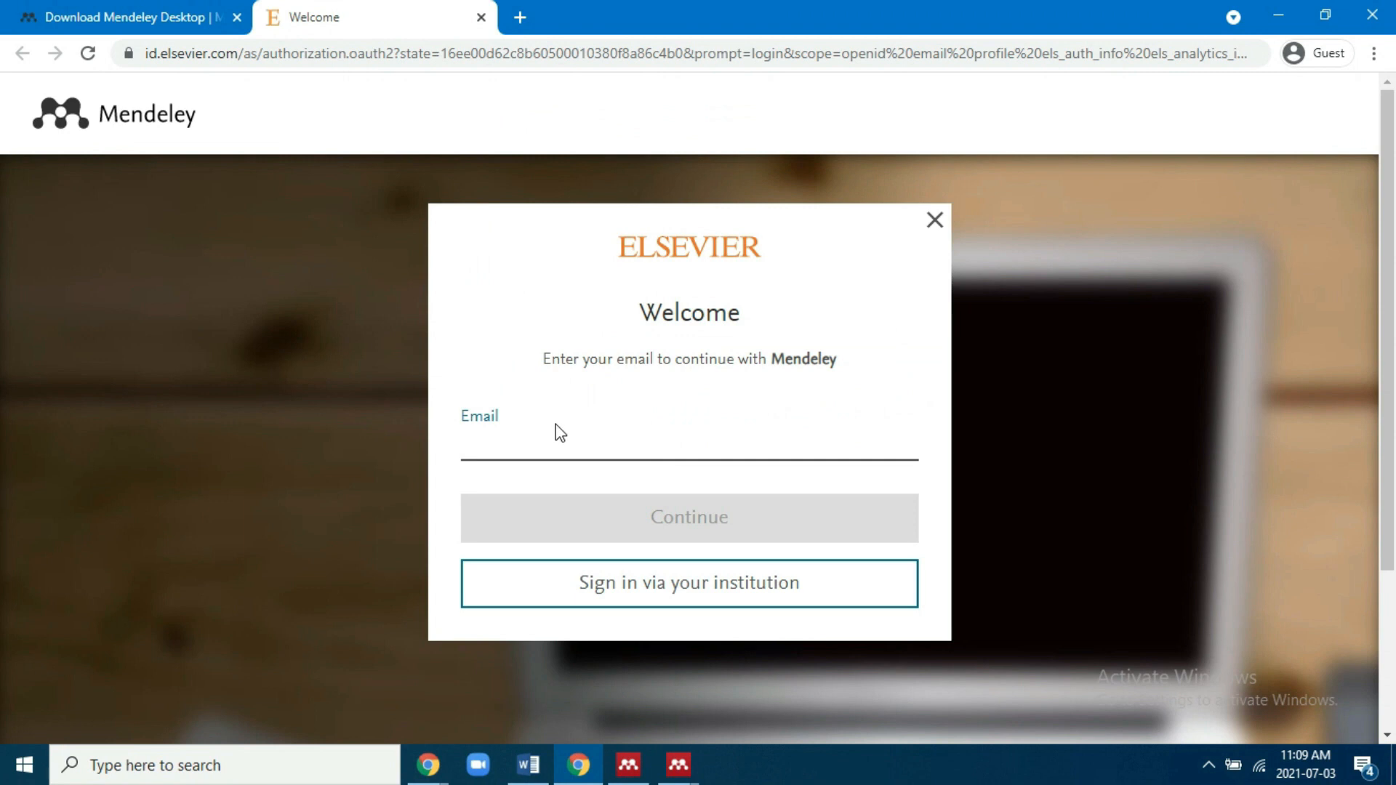
pyautogui.write('xxxxxxxxxxxxxxx@gm')
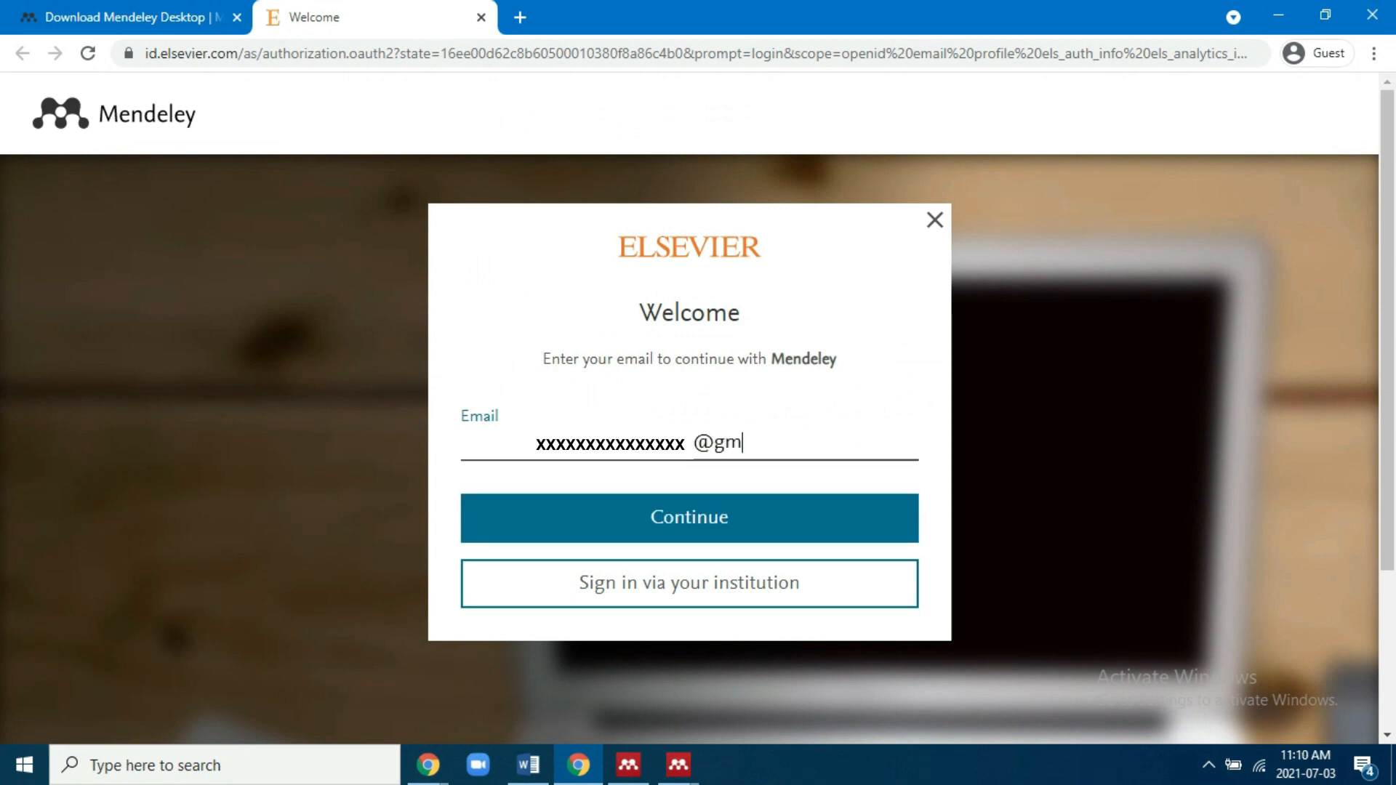
pyautogui.write('ail.com')
pyautogui.click(760, 528)
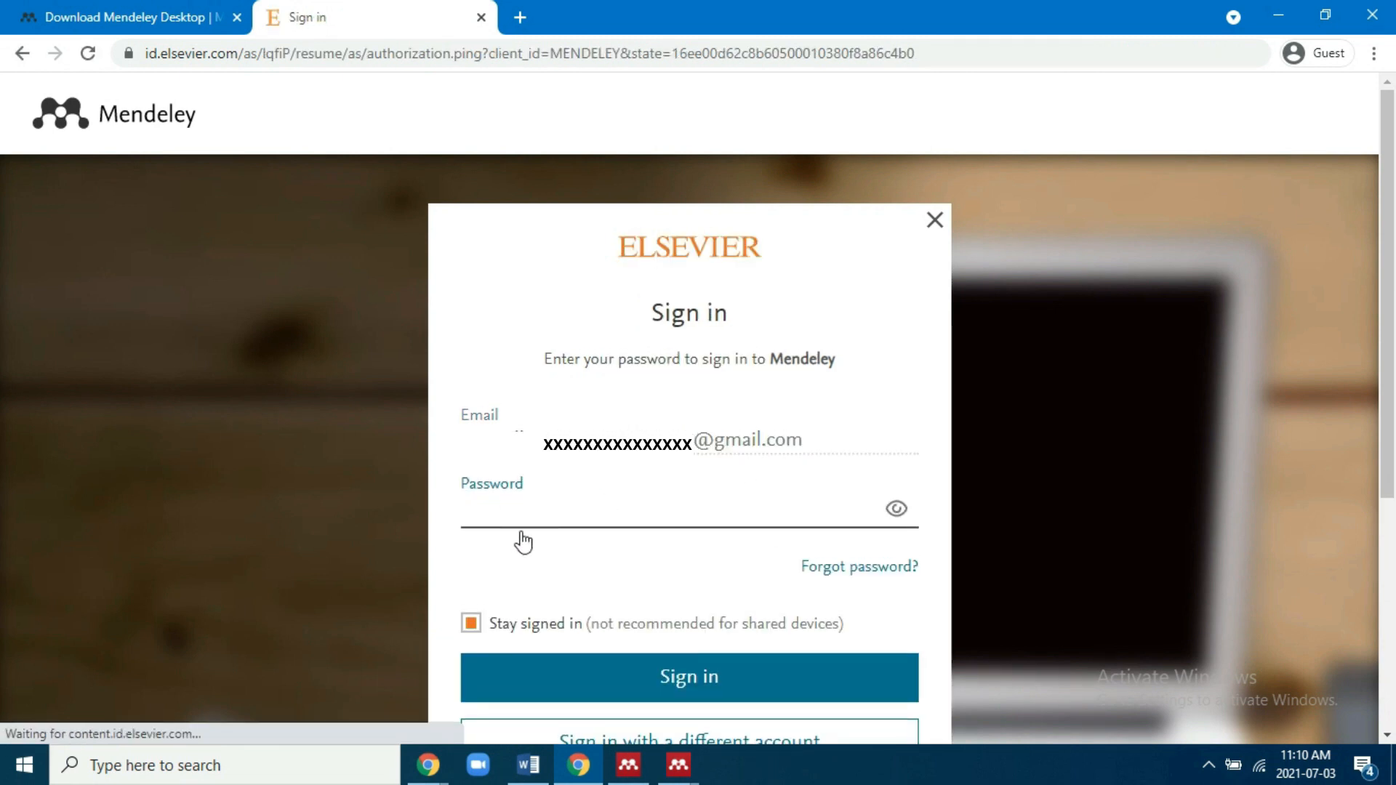
pyautogui.write('xxxxxxxxx')
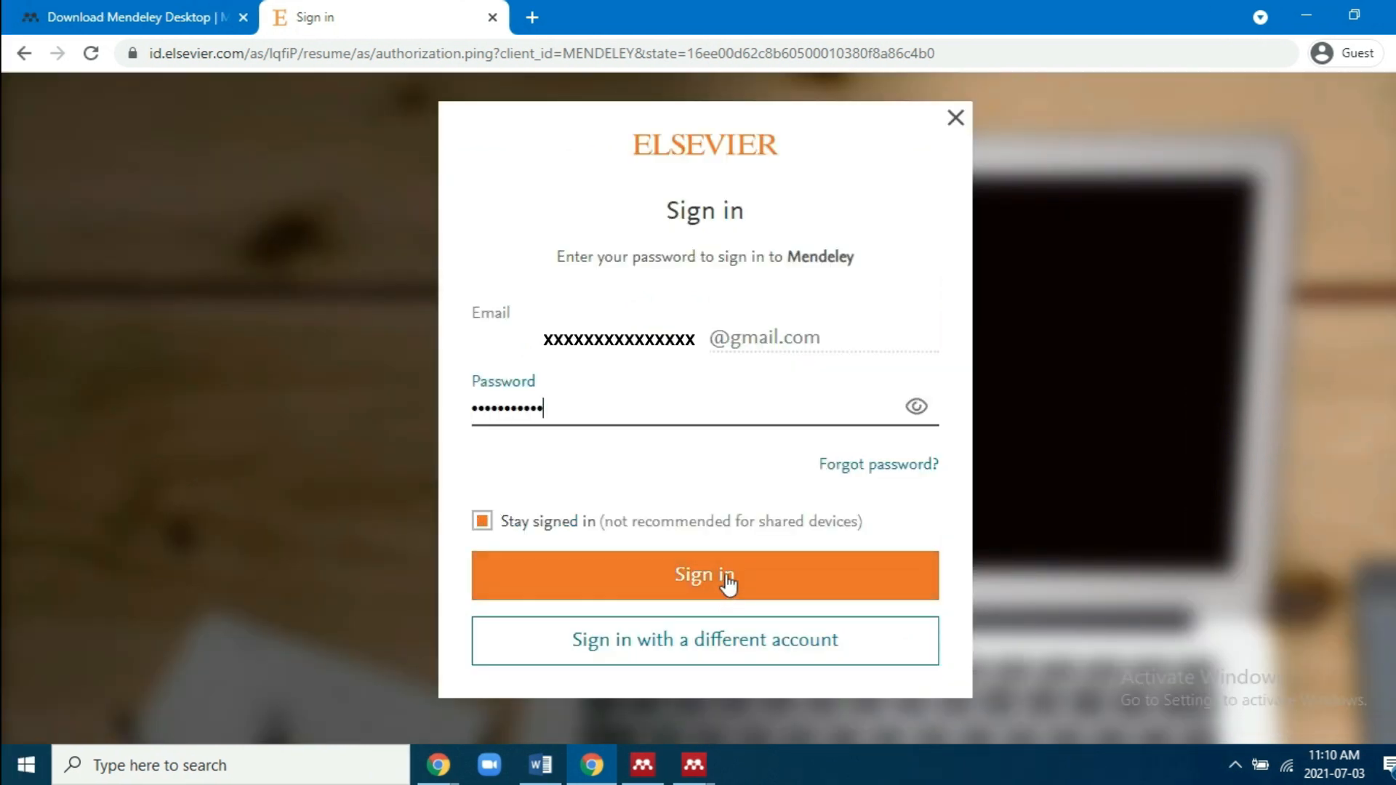
pyautogui.click(725, 579)
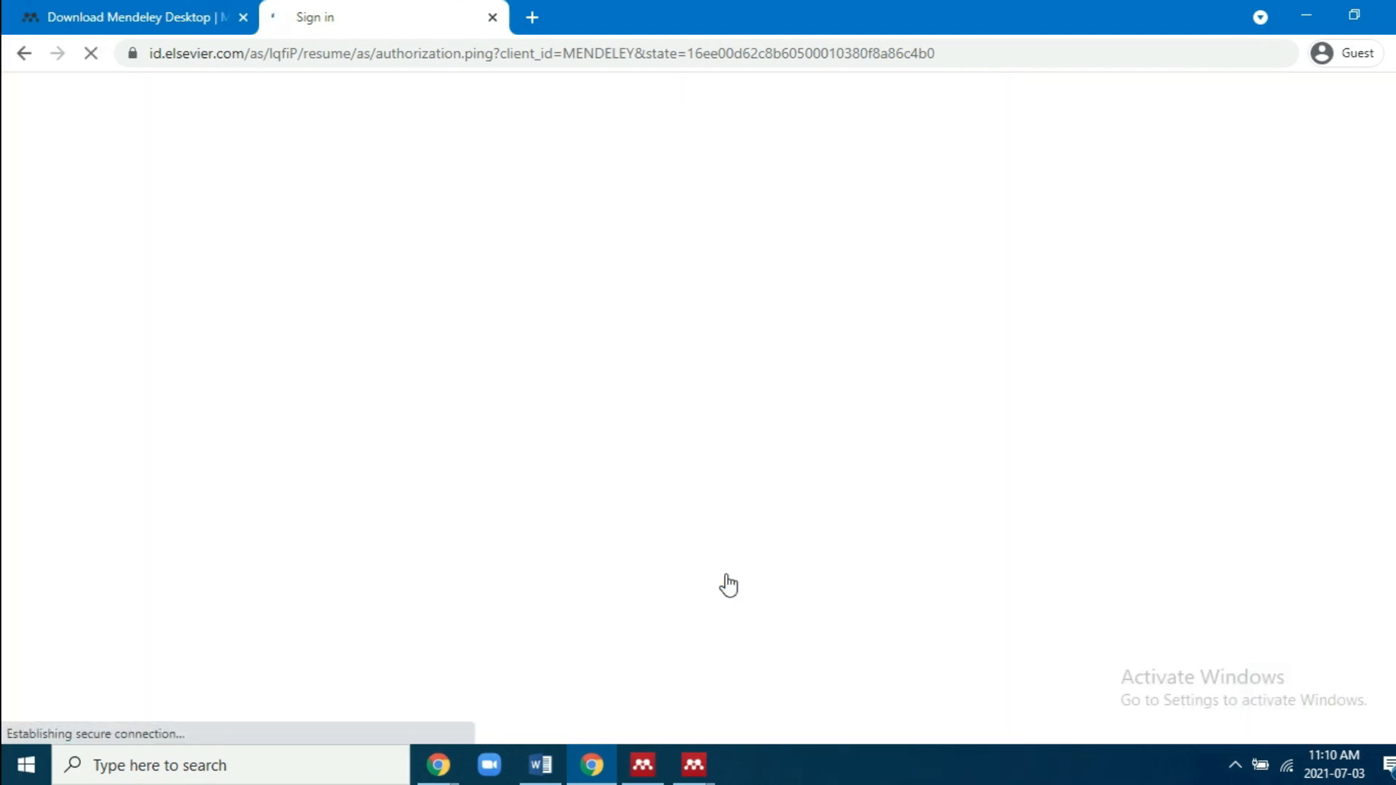
pyautogui.click(1292, 12)
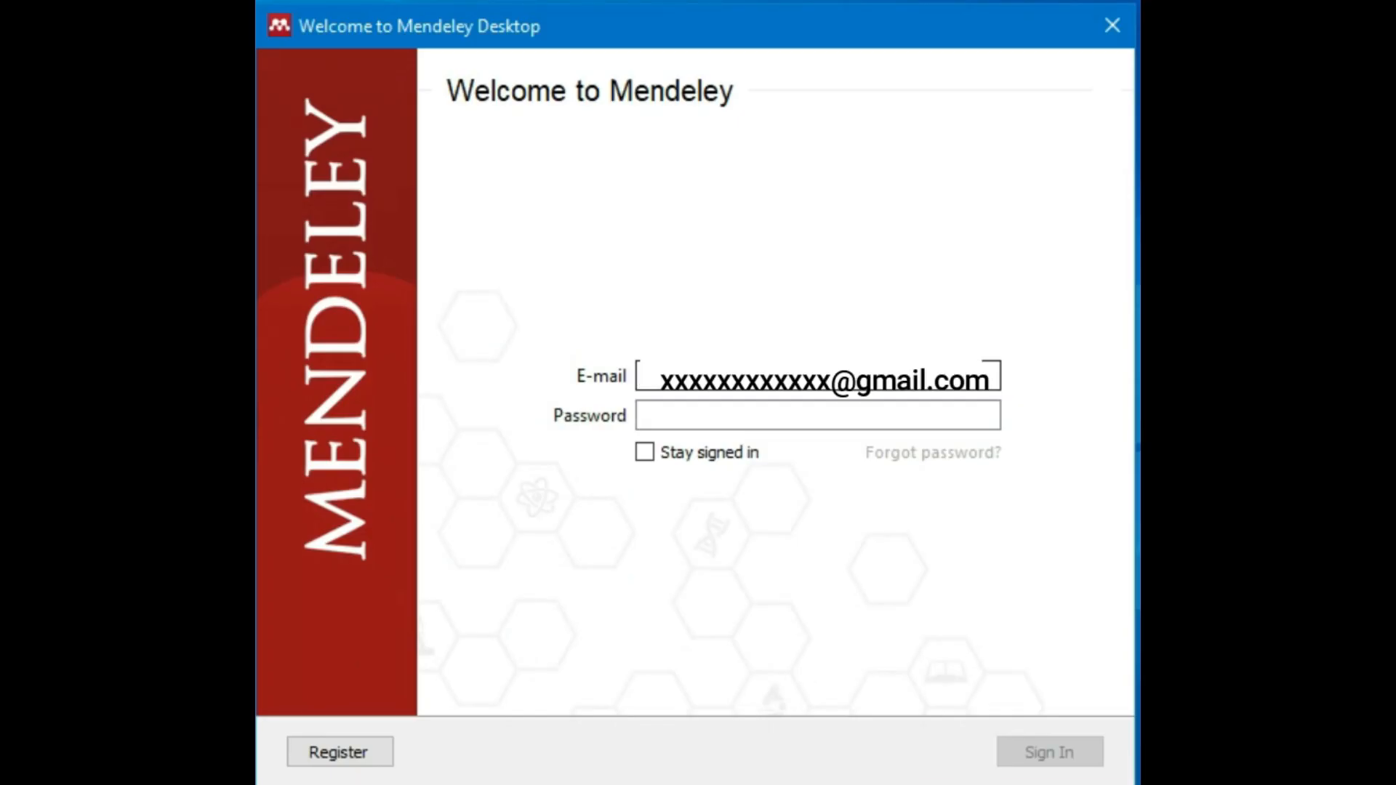
# Enter the account password in the Mendeley Desktop welcome window, enable Stay signed in, and sign in.
pyautogui.click(818, 414)
pyautogui.write('••')
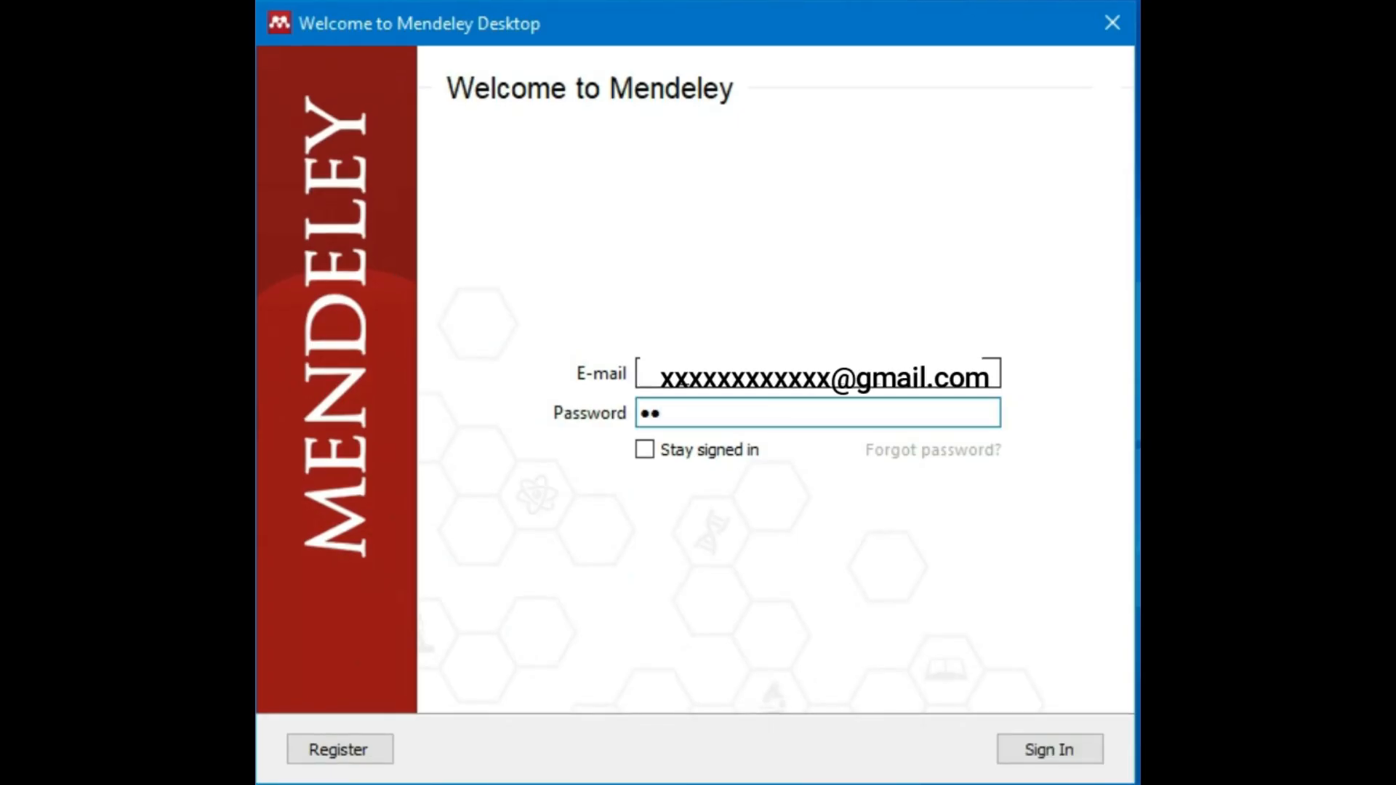
pyautogui.write('••••')
pyautogui.click(642, 451)
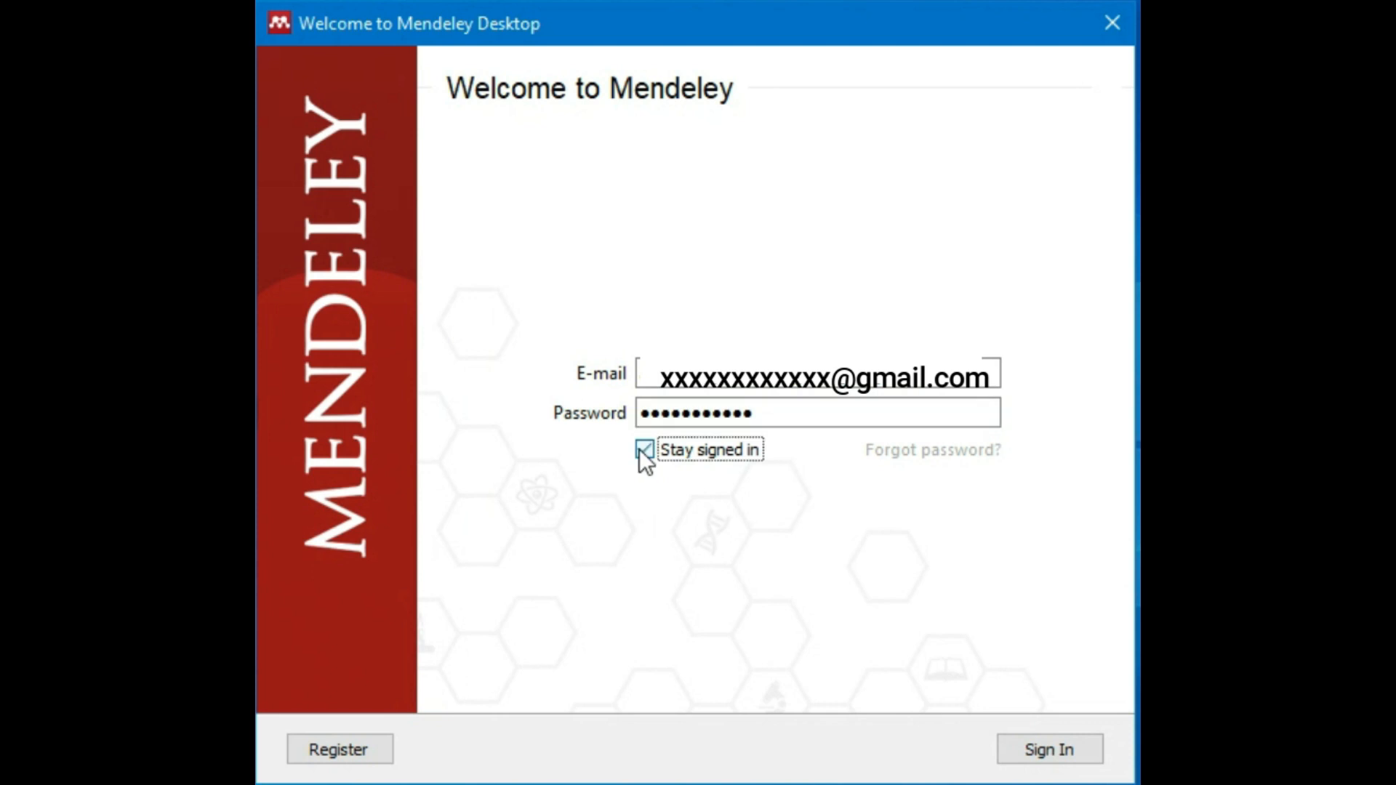
pyautogui.click(1057, 752)
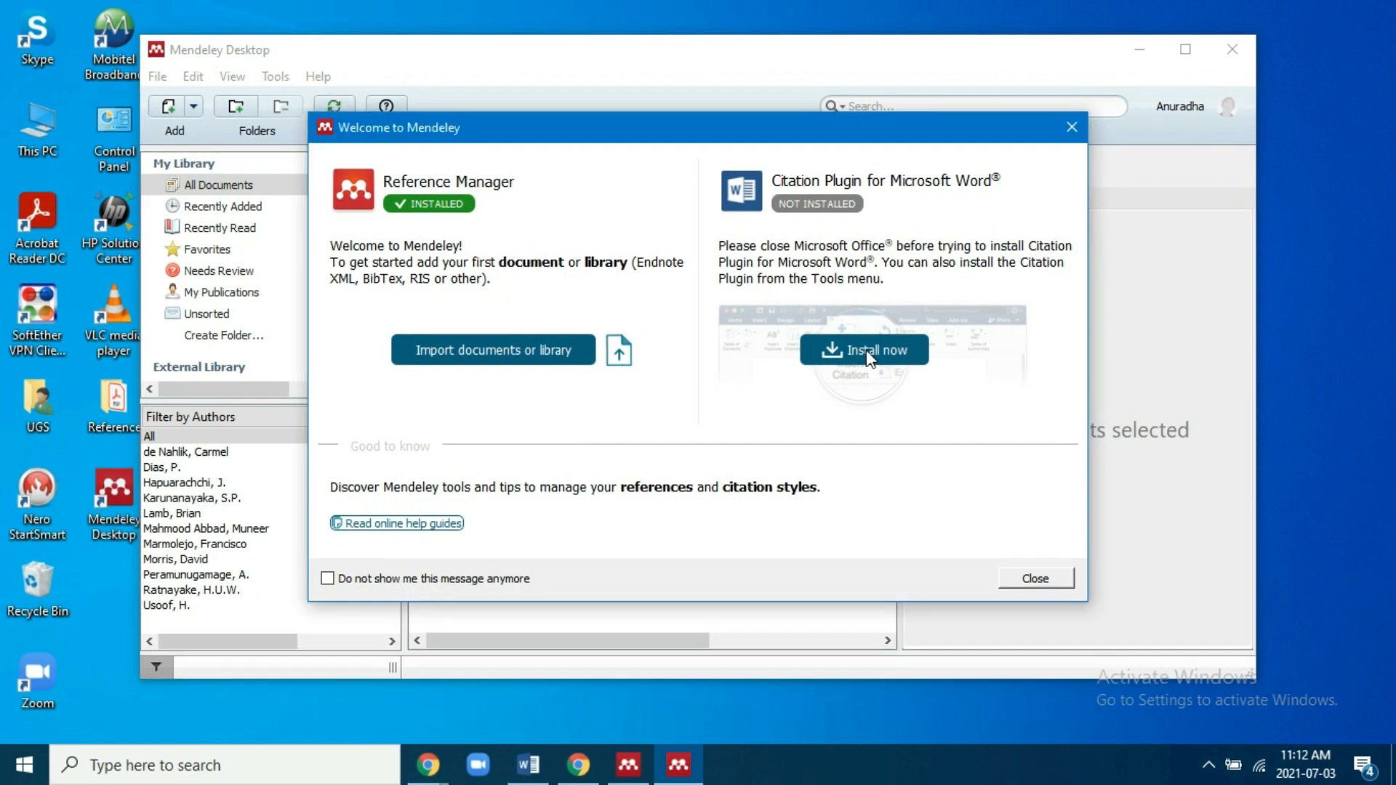
# Install the Citation Plugin for Microsoft Word, allowing Mendeley to close Word, and dismiss the welcome dialog.
pyautogui.click(865, 350)
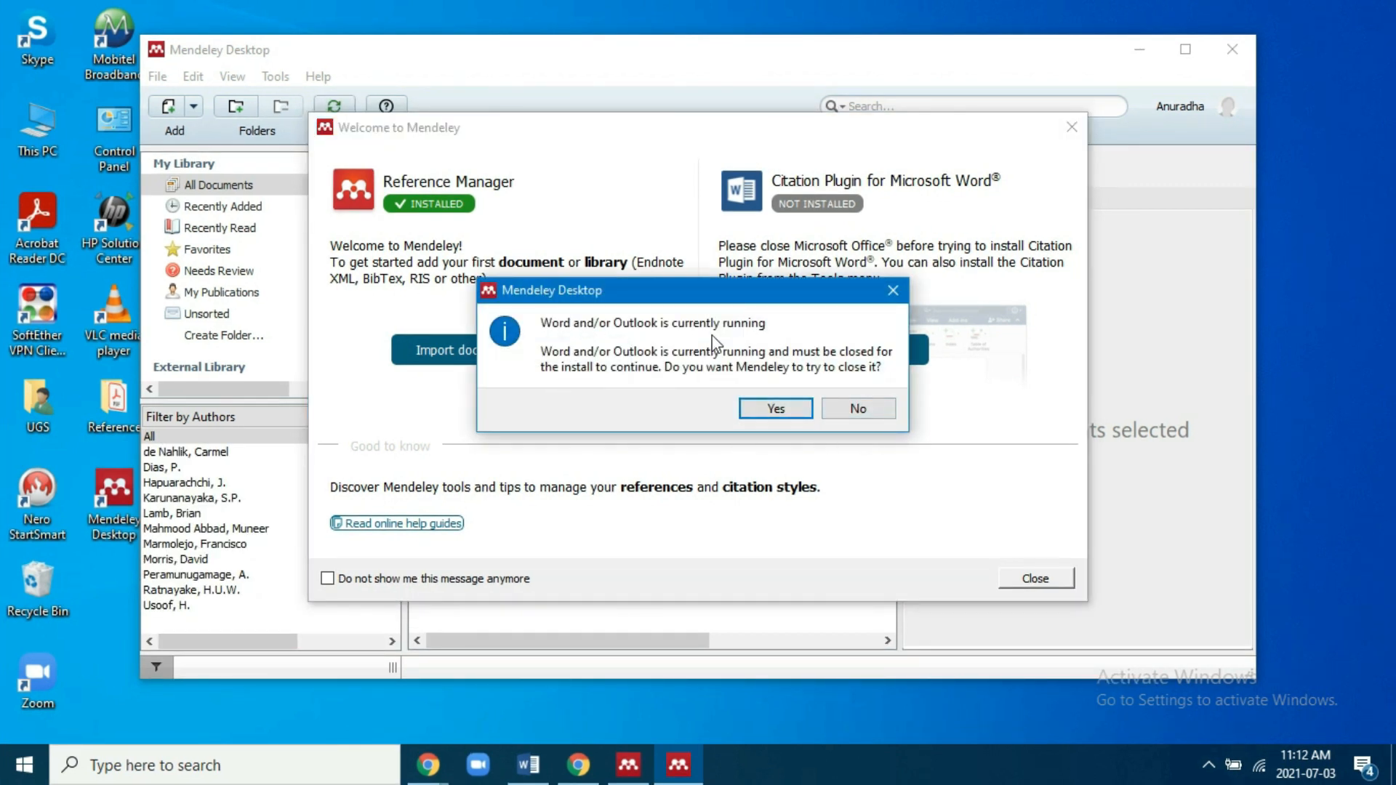
pyautogui.click(773, 408)
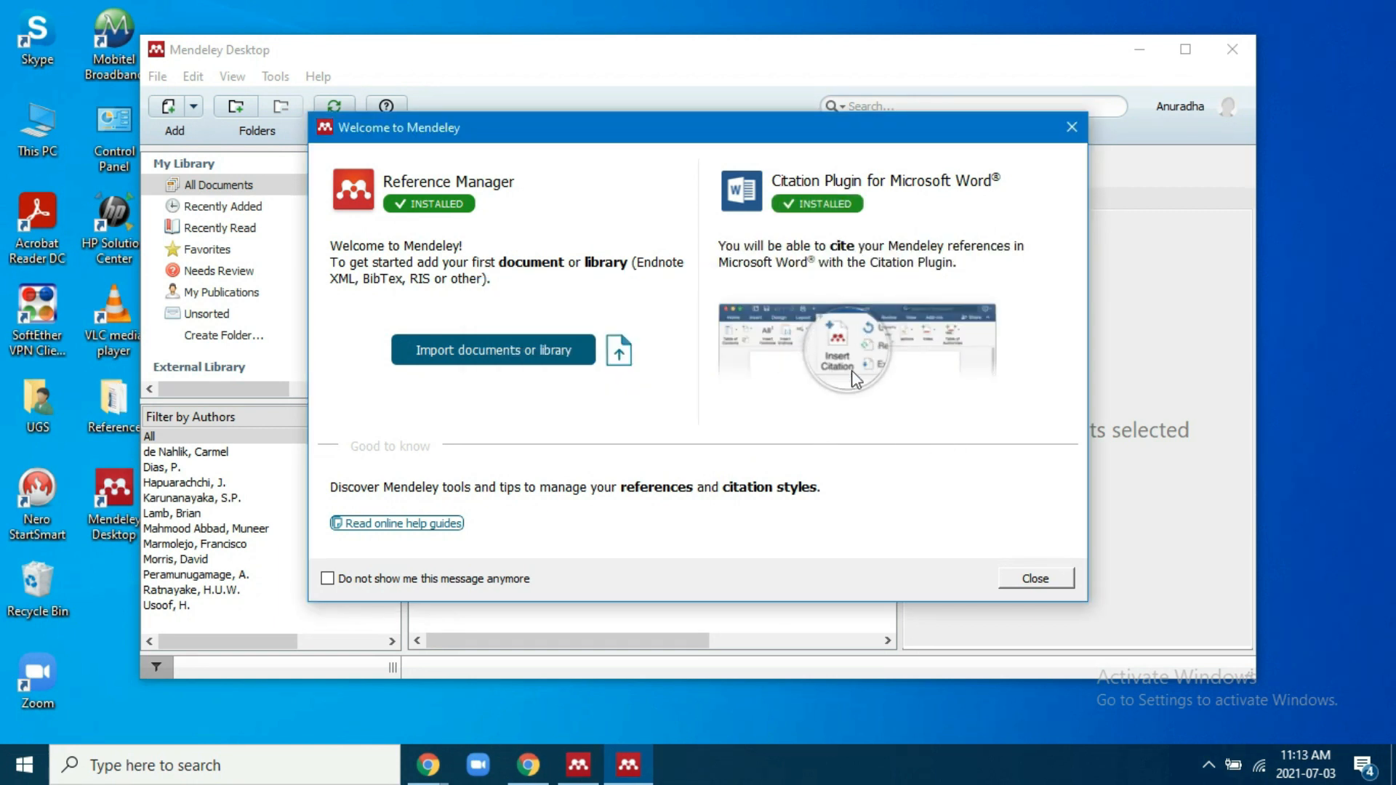
pyautogui.click(1035, 580)
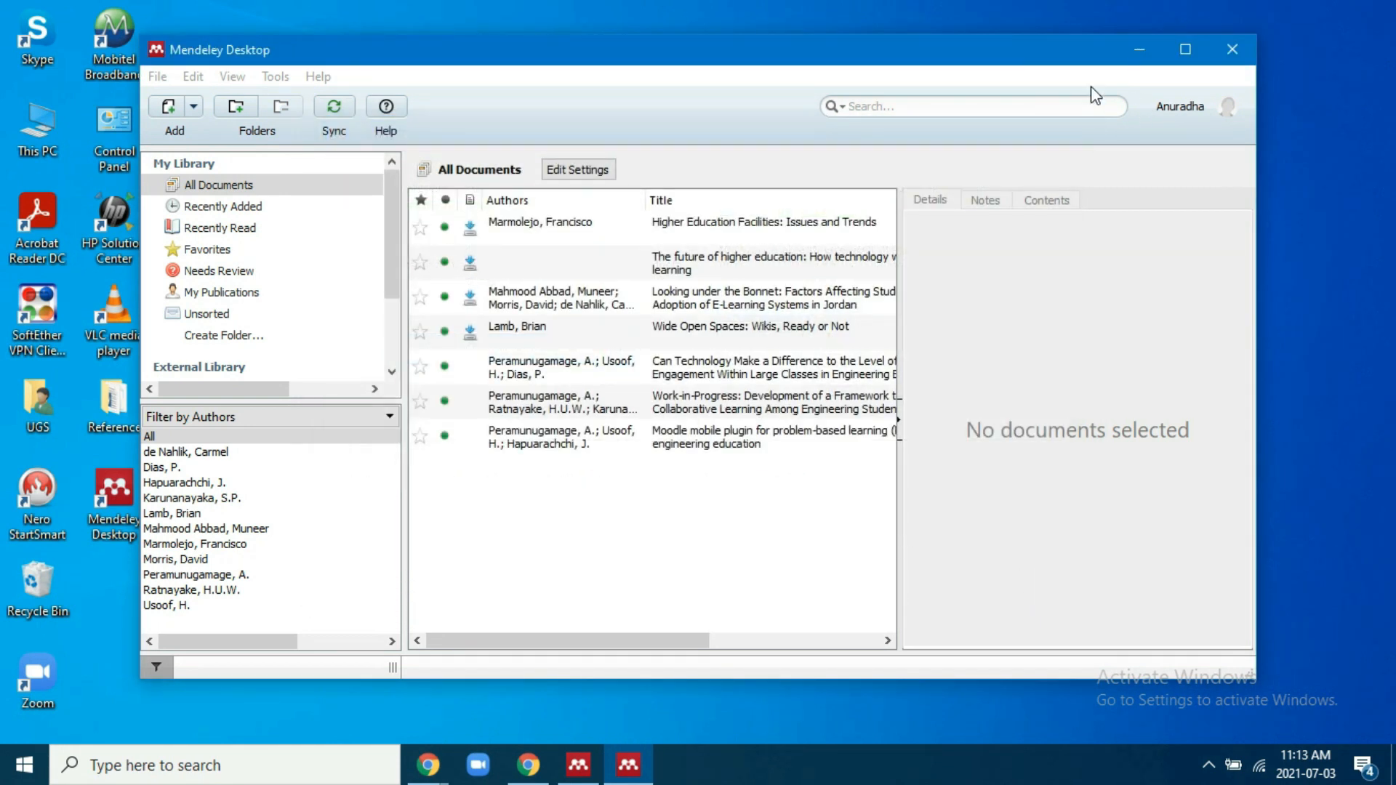
# Maximize the Mendeley Desktop window and go through the introductory tips on adding documents, storage and help until they are closed.
pyautogui.click(1185, 50)
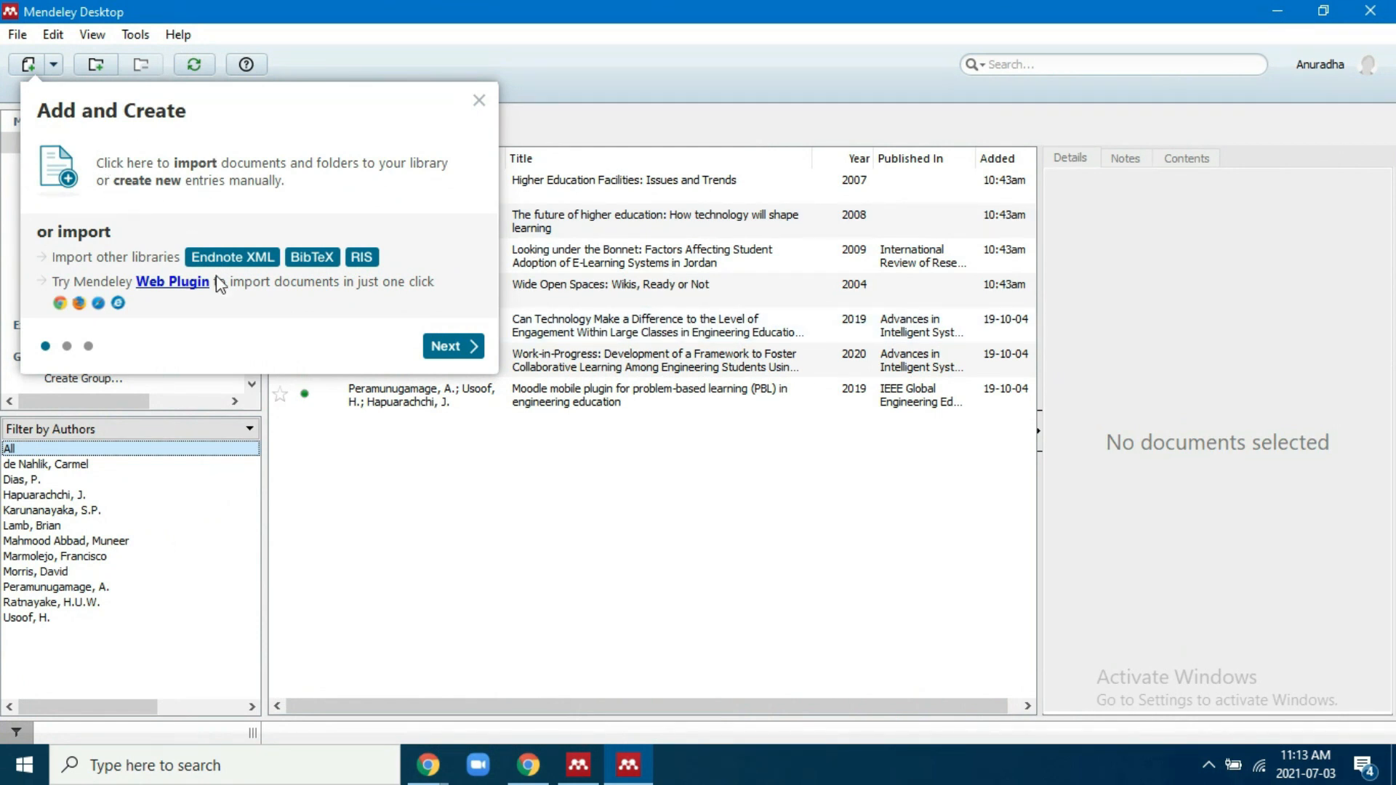
pyautogui.click(466, 347)
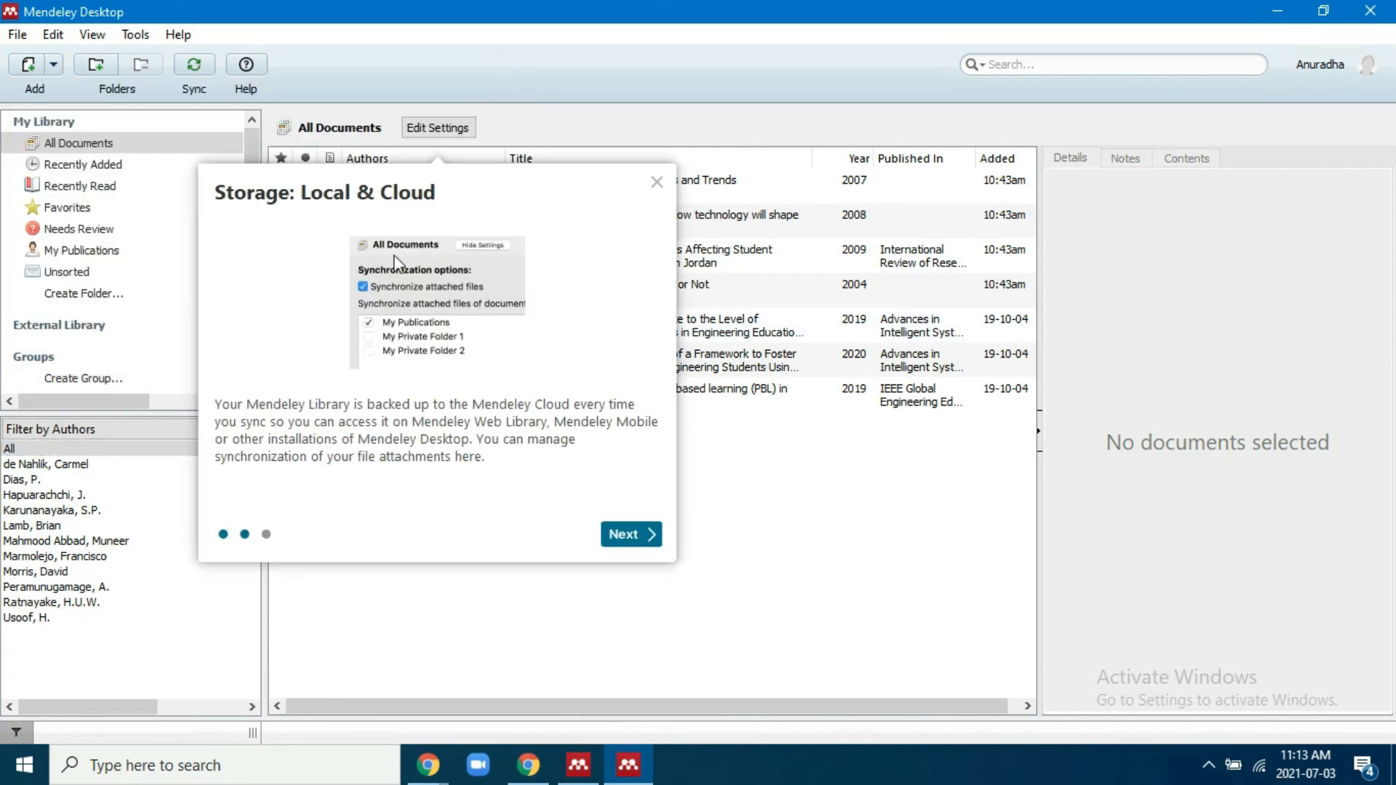
pyautogui.click(631, 536)
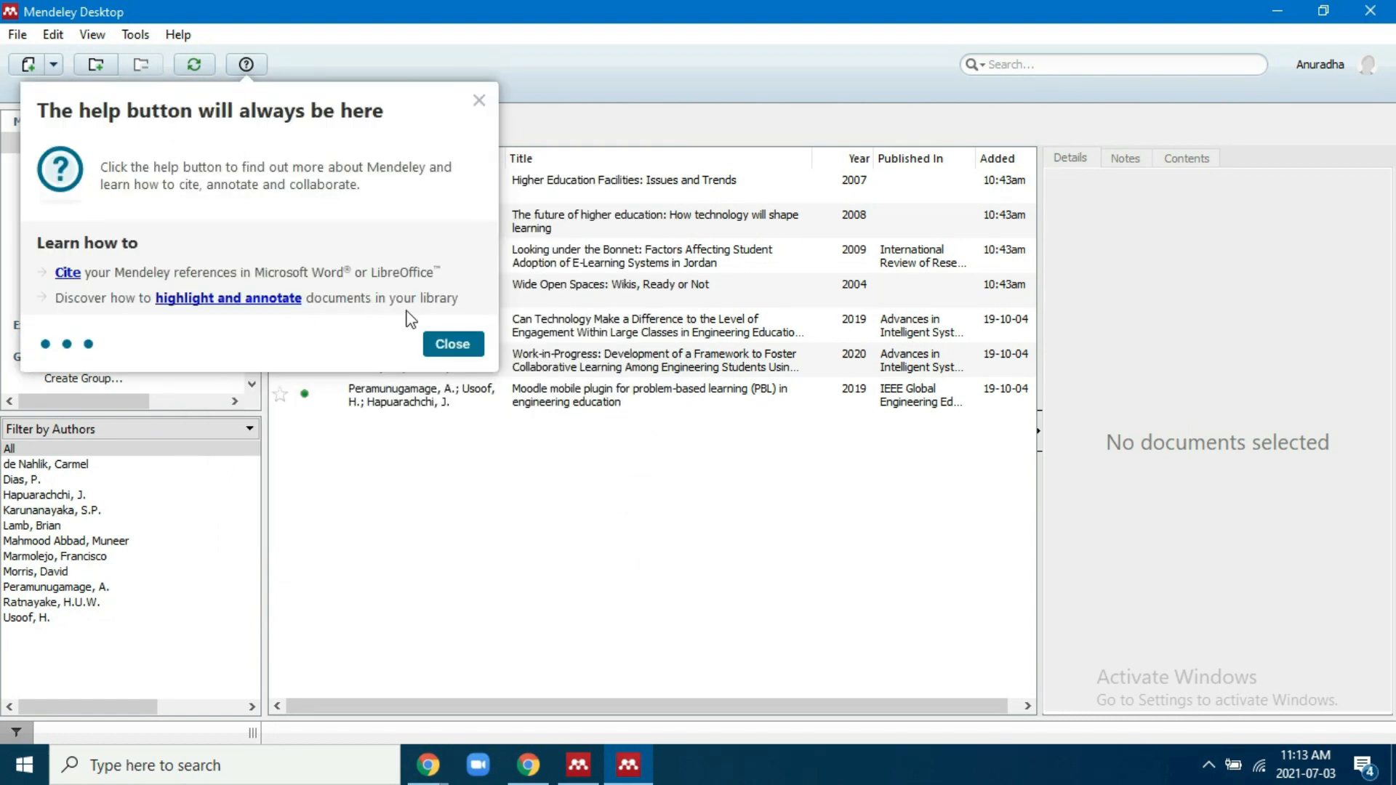
pyautogui.click(452, 343)
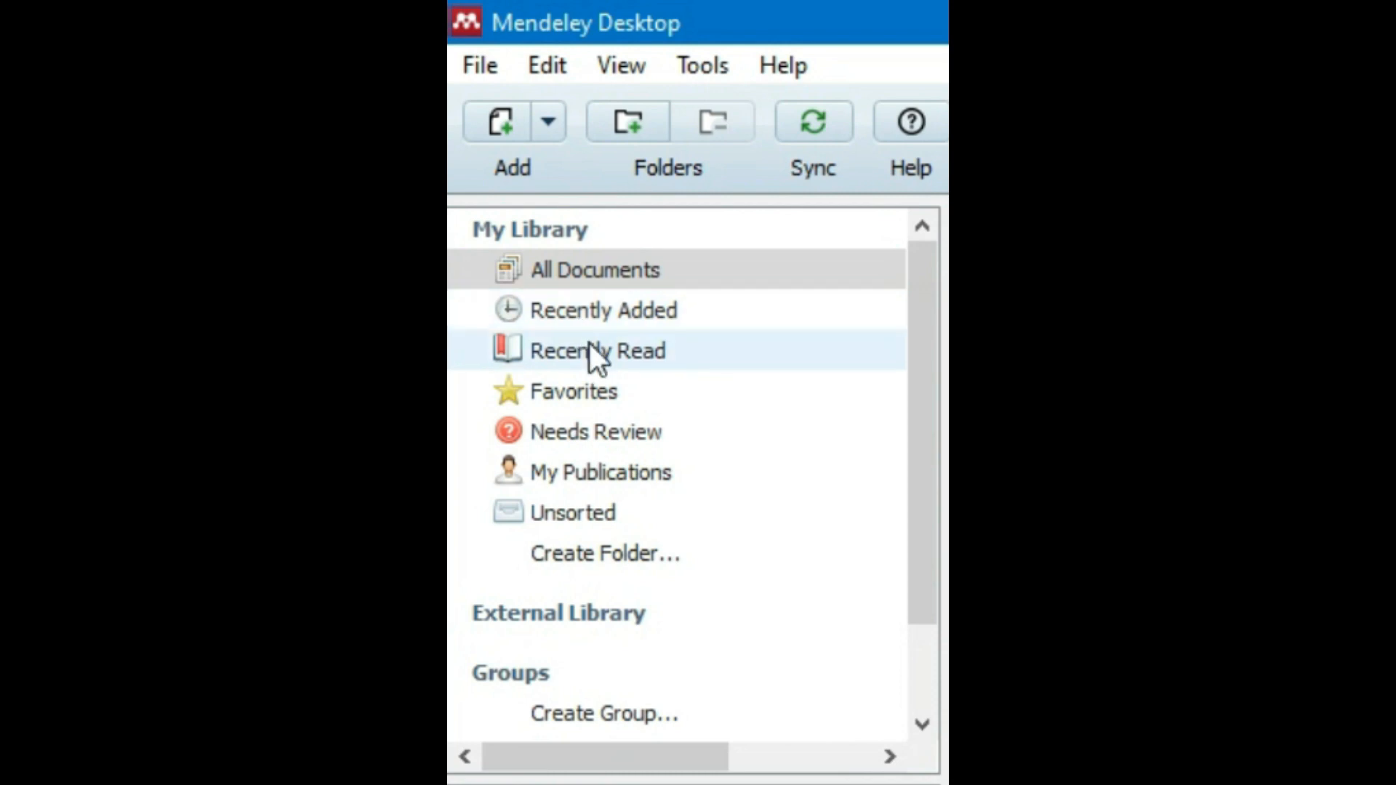
# Create a folder named Refrencing in My Library and open it.
pyautogui.click(596, 316)
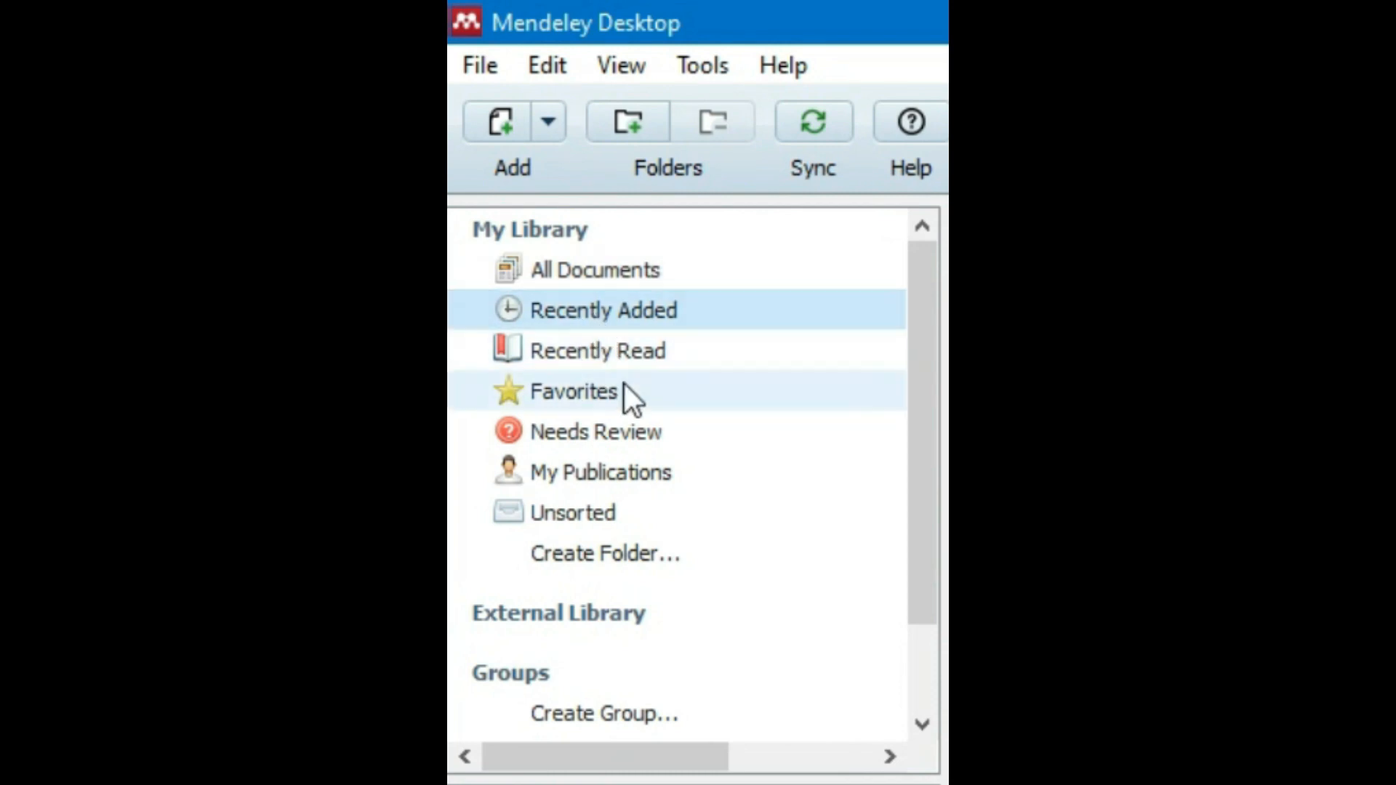
pyautogui.click(609, 556)
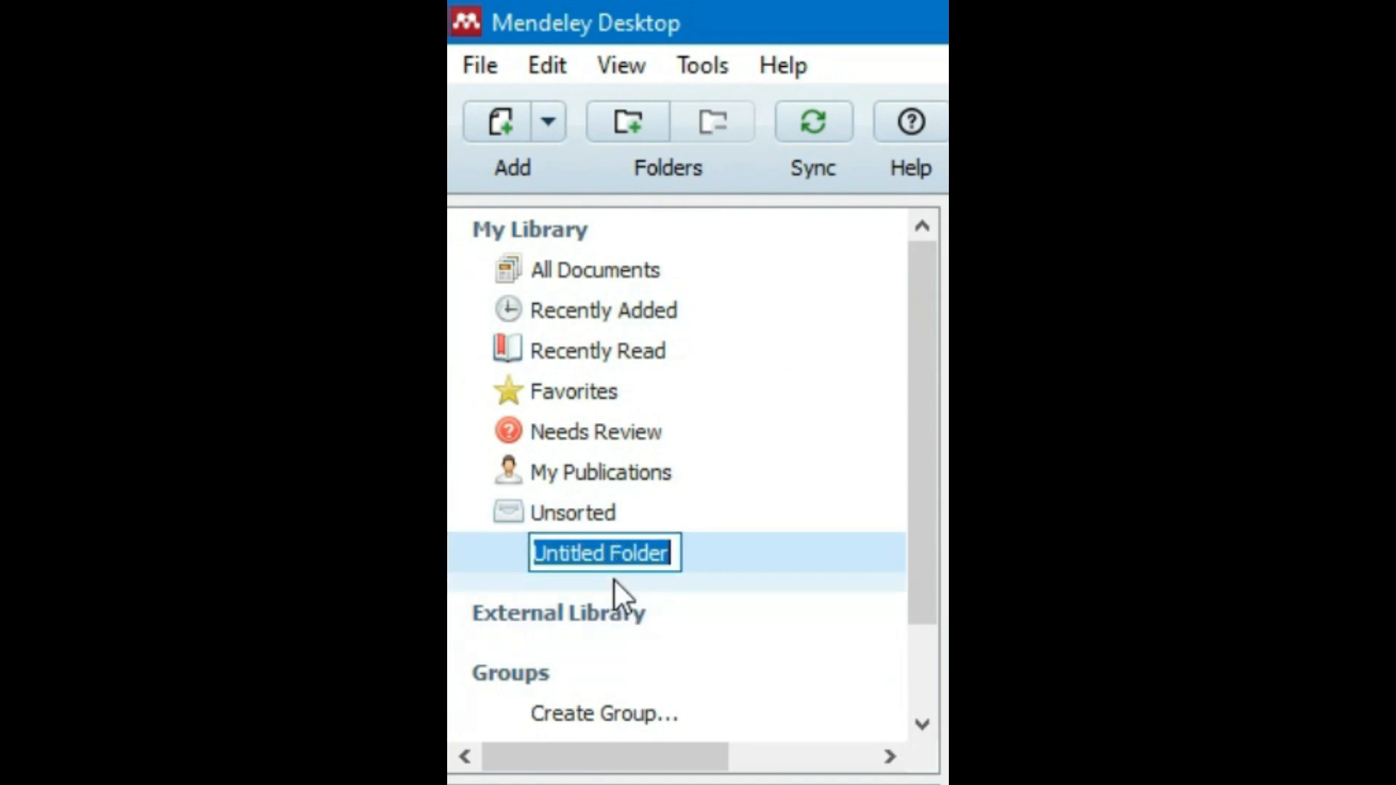
pyautogui.write('Refrencing')
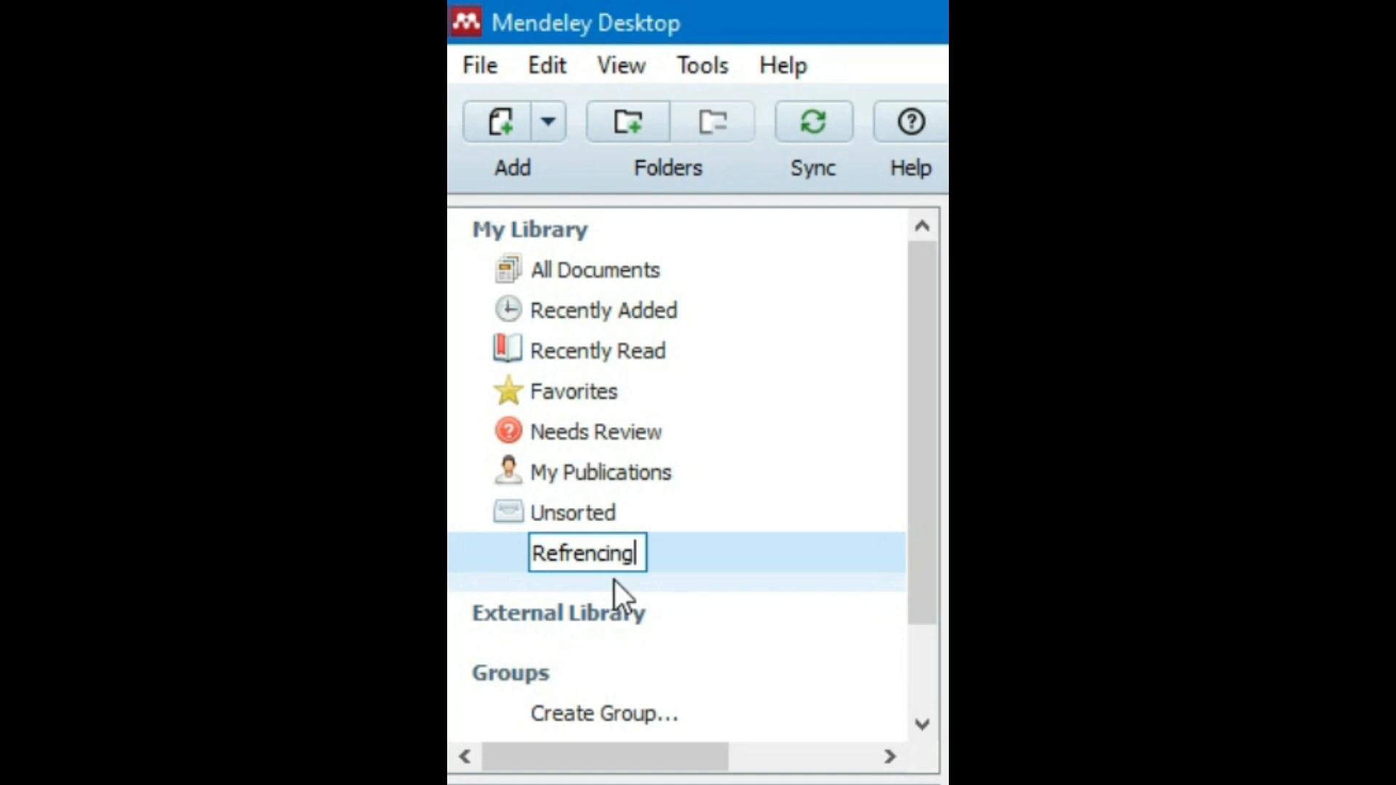
pyautogui.press('Return')
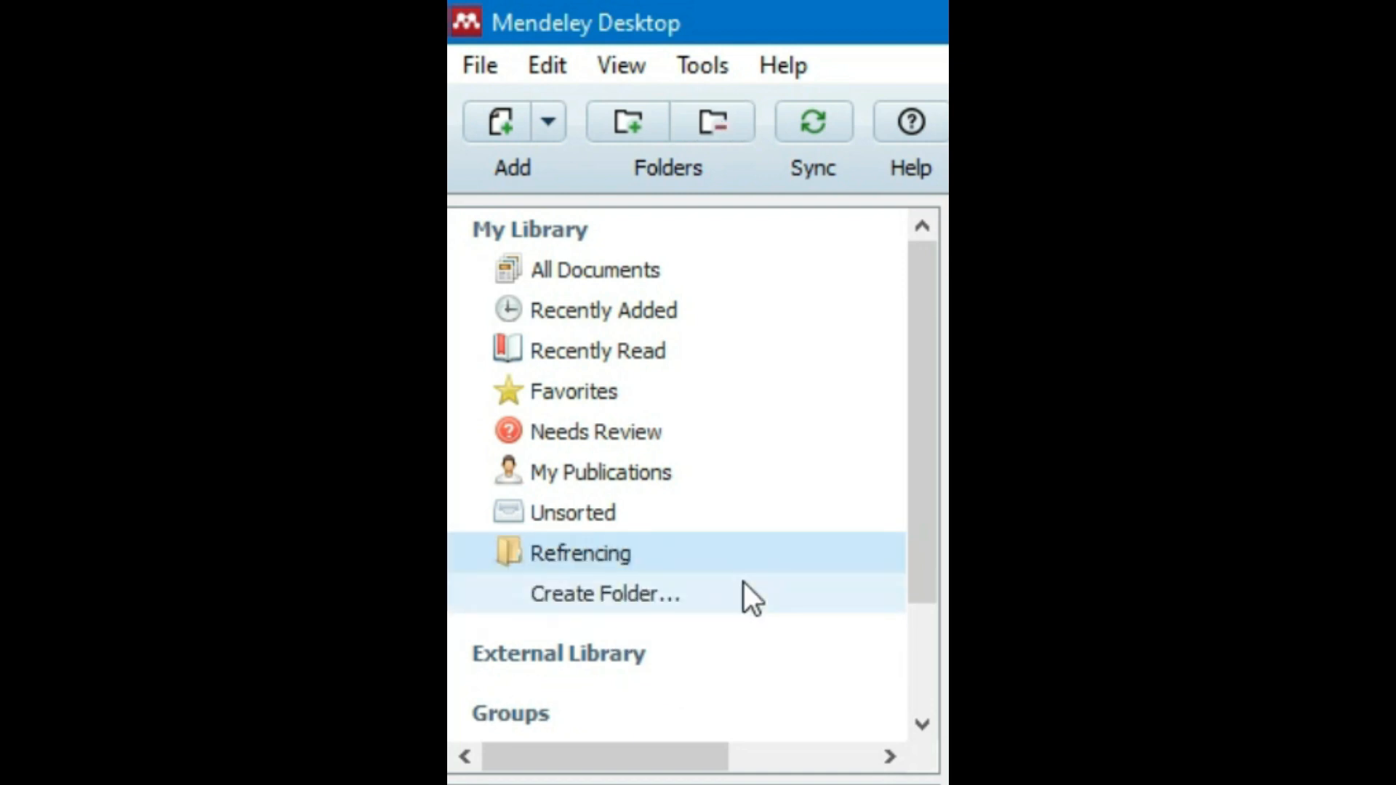
pyautogui.click(596, 552)
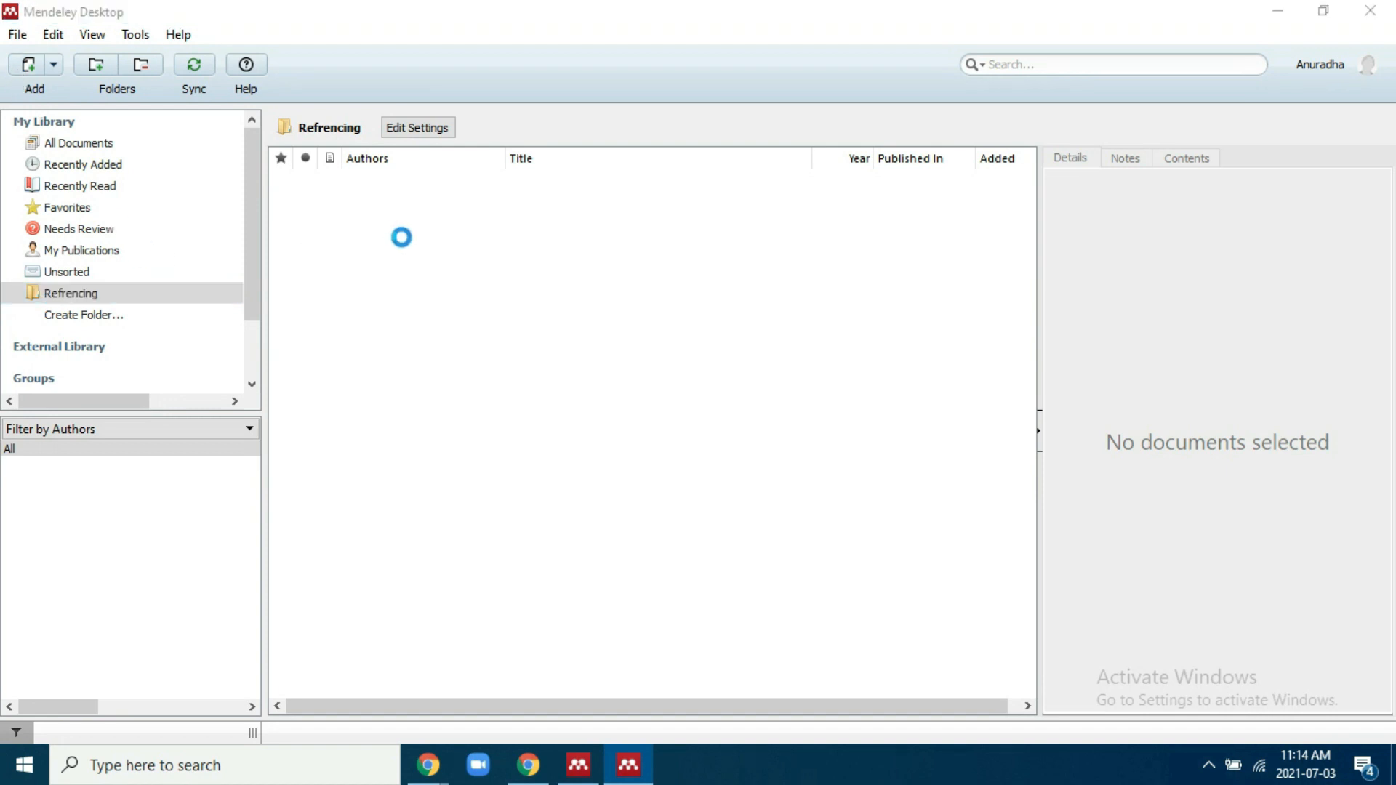
# Add the files cite_APA, harvard-referencing-guide and ReferencingandCitation from the Reference folder on the Desktop to the Refrencing folder.
pyautogui.hotkey('ctrl', 'o')
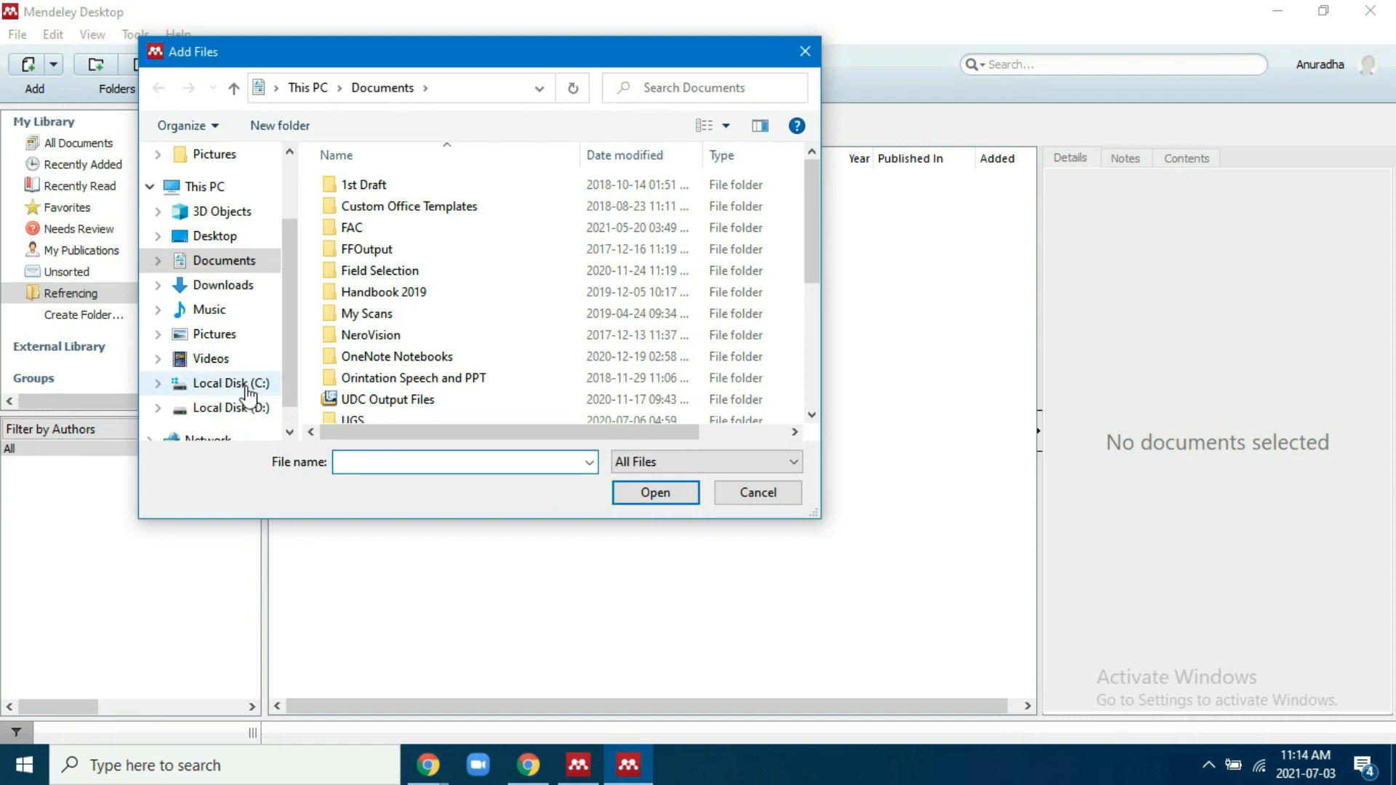
pyautogui.click(223, 242)
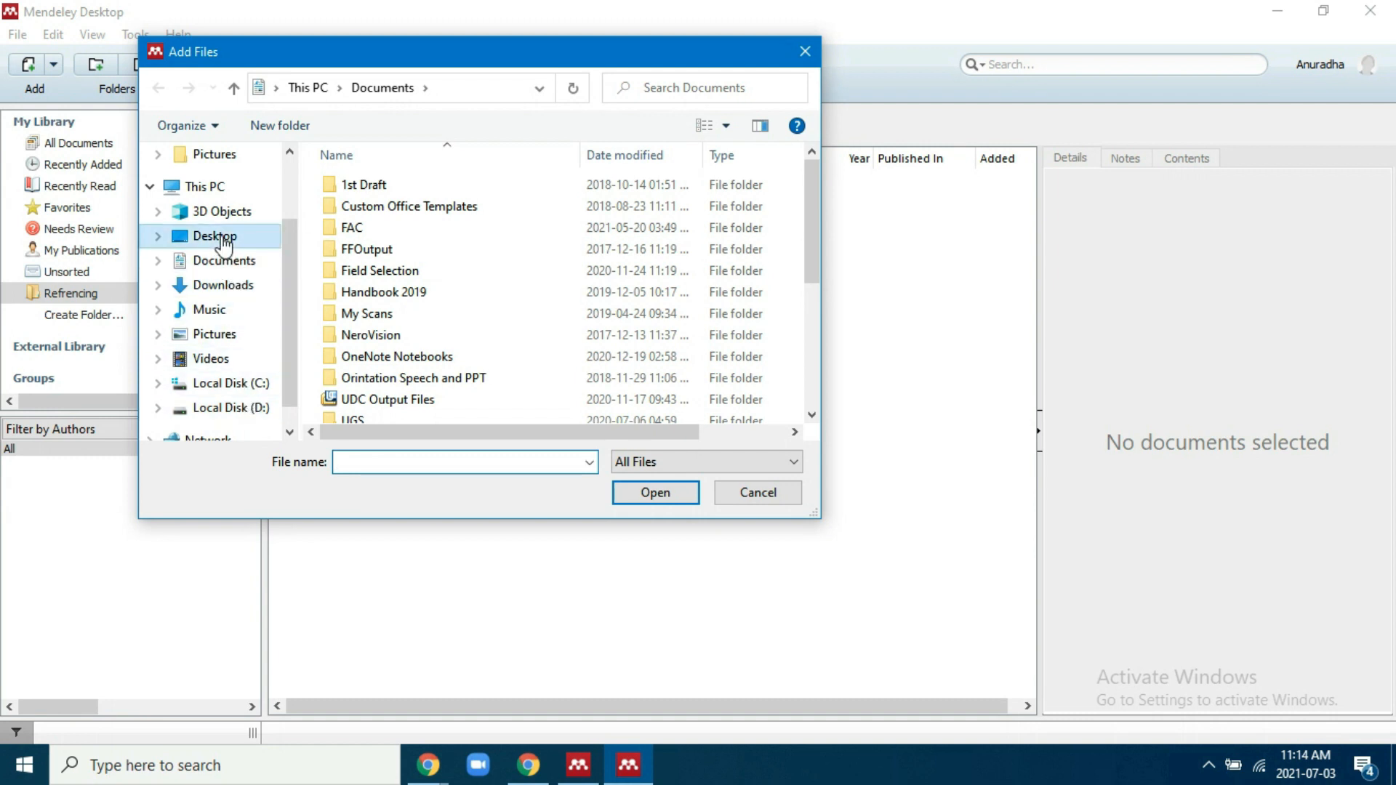
pyautogui.click(353, 236)
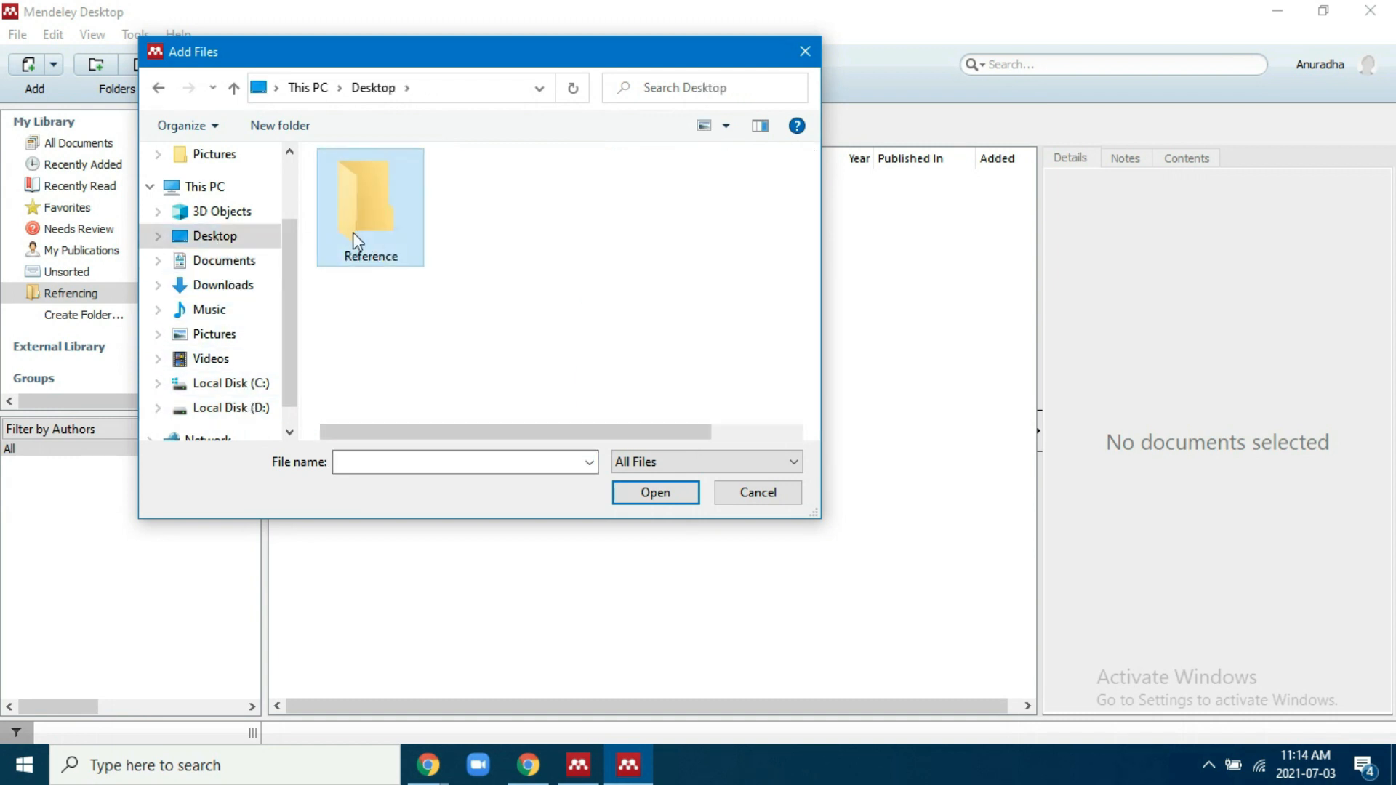
pyautogui.doubleClick(352, 233)
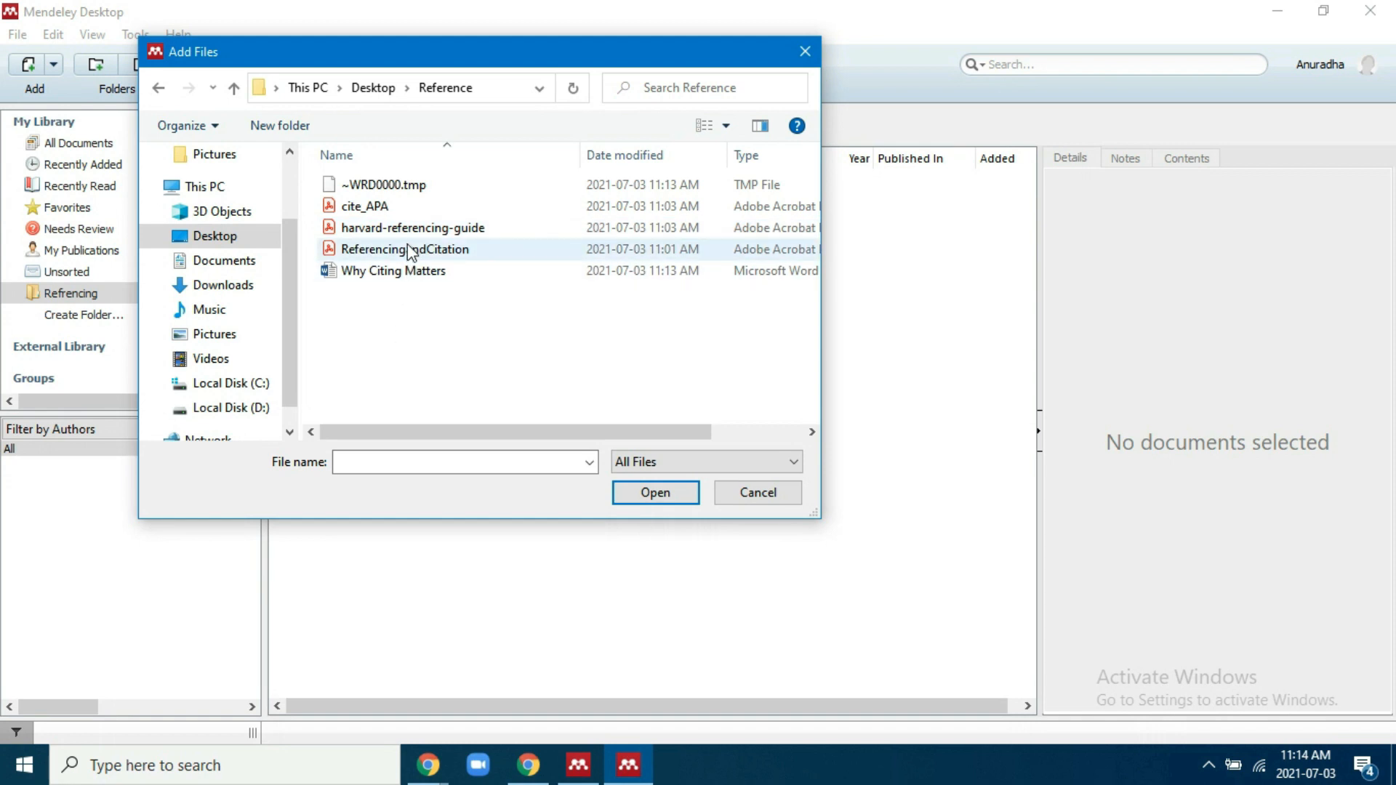
pyautogui.click(473, 251)
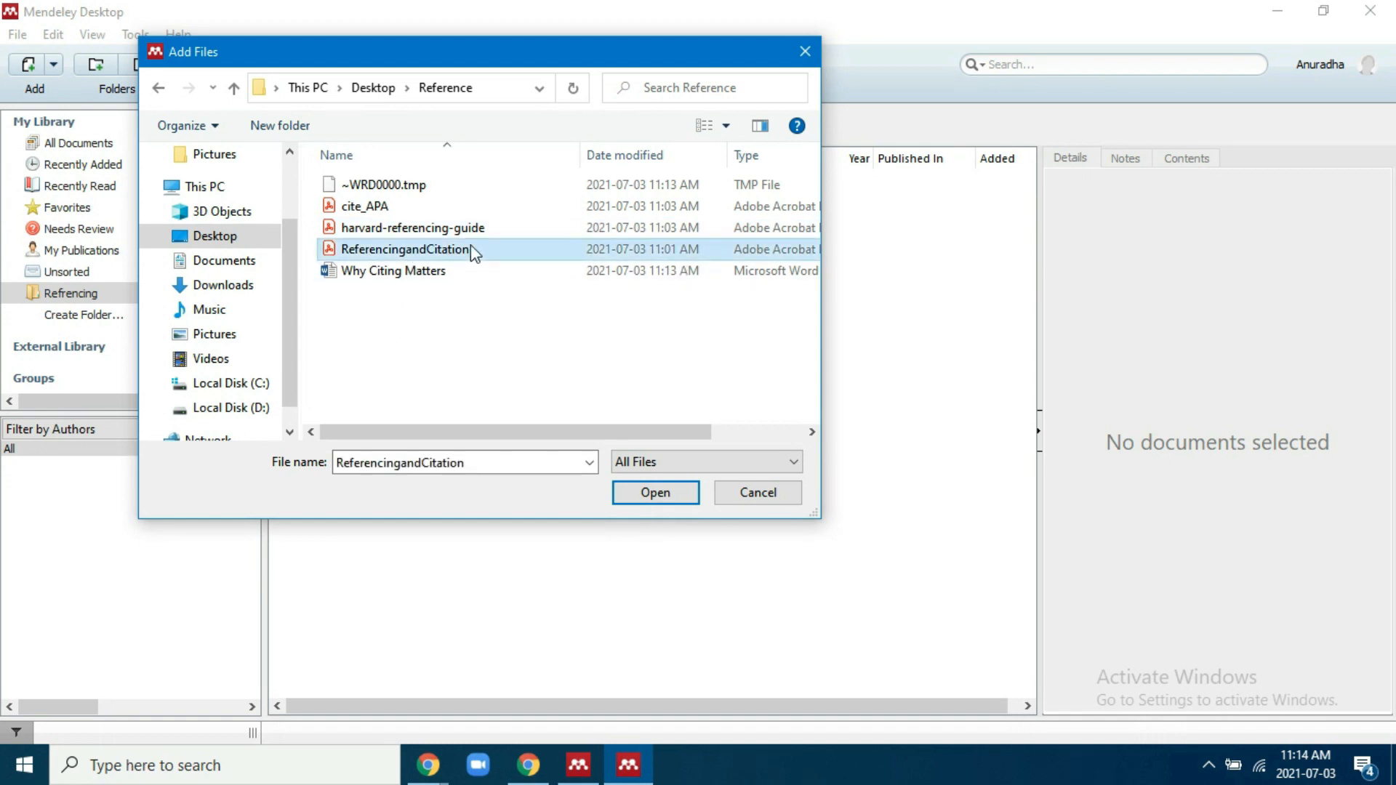
pyautogui.hotkey('shift', 'Up')
pyautogui.hotkey('shift', 'Up')
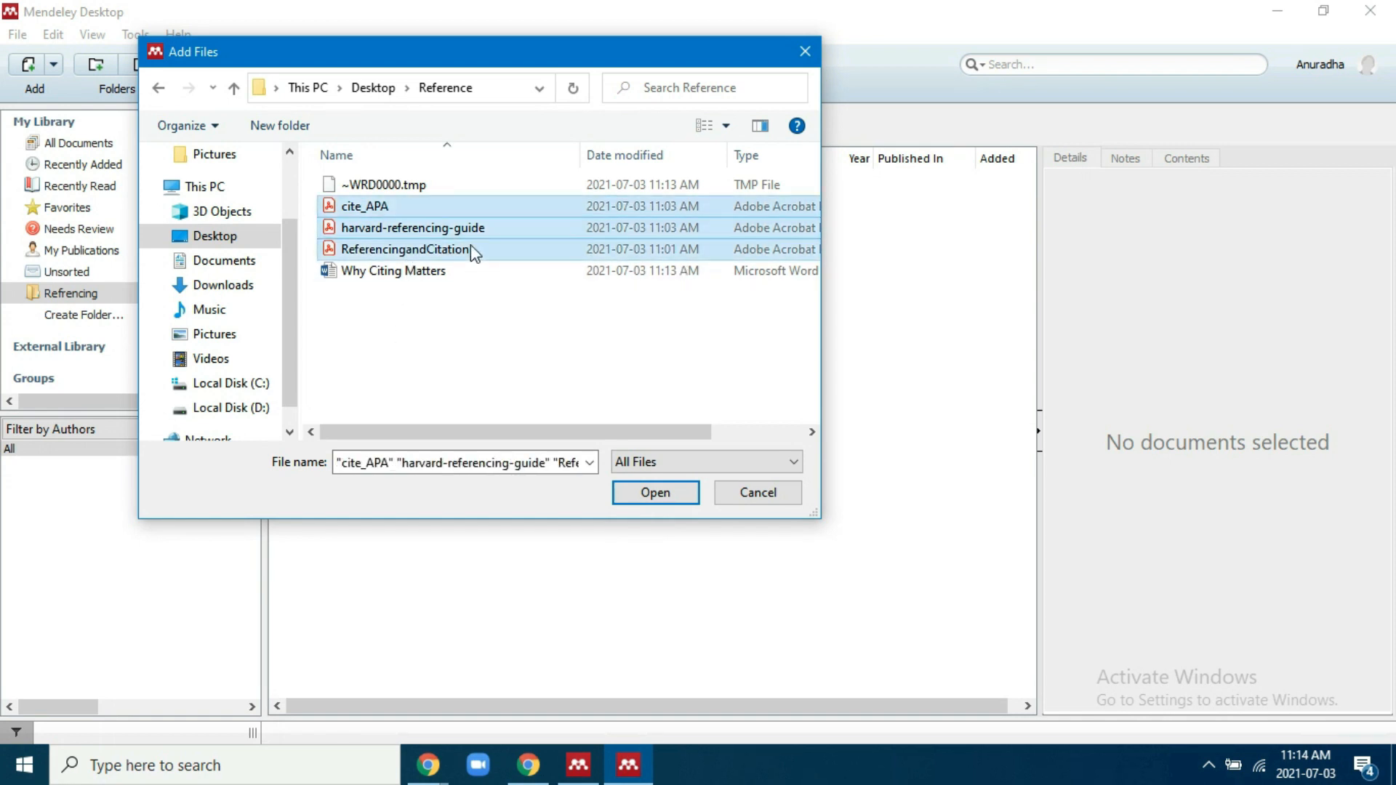
pyautogui.click(654, 493)
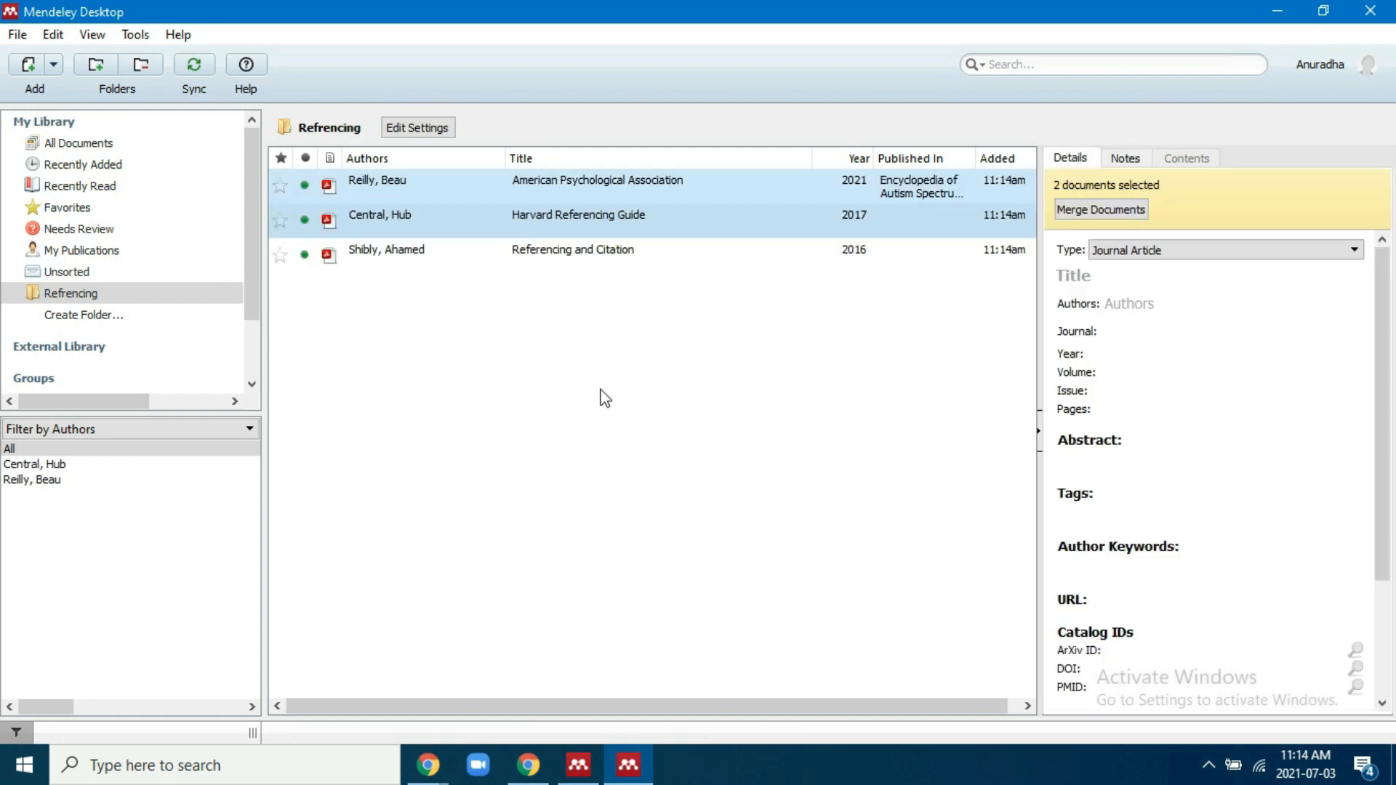
# Review the full details of the "All information taken from" entry, open its PDF, and return to the library.
pyautogui.click(667, 213)
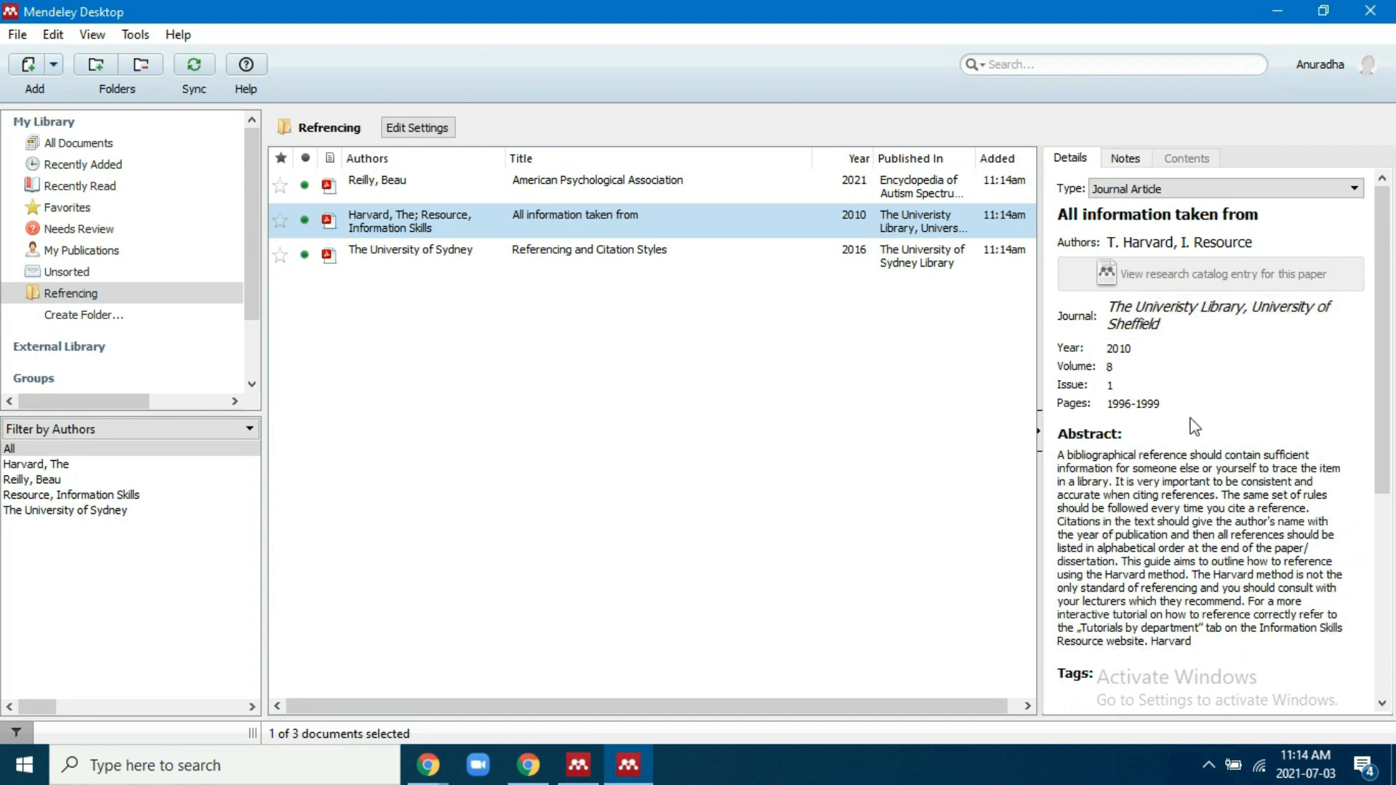
pyautogui.scroll(-5, 1215, 389)
pyautogui.scroll(-1, 1206, 407)
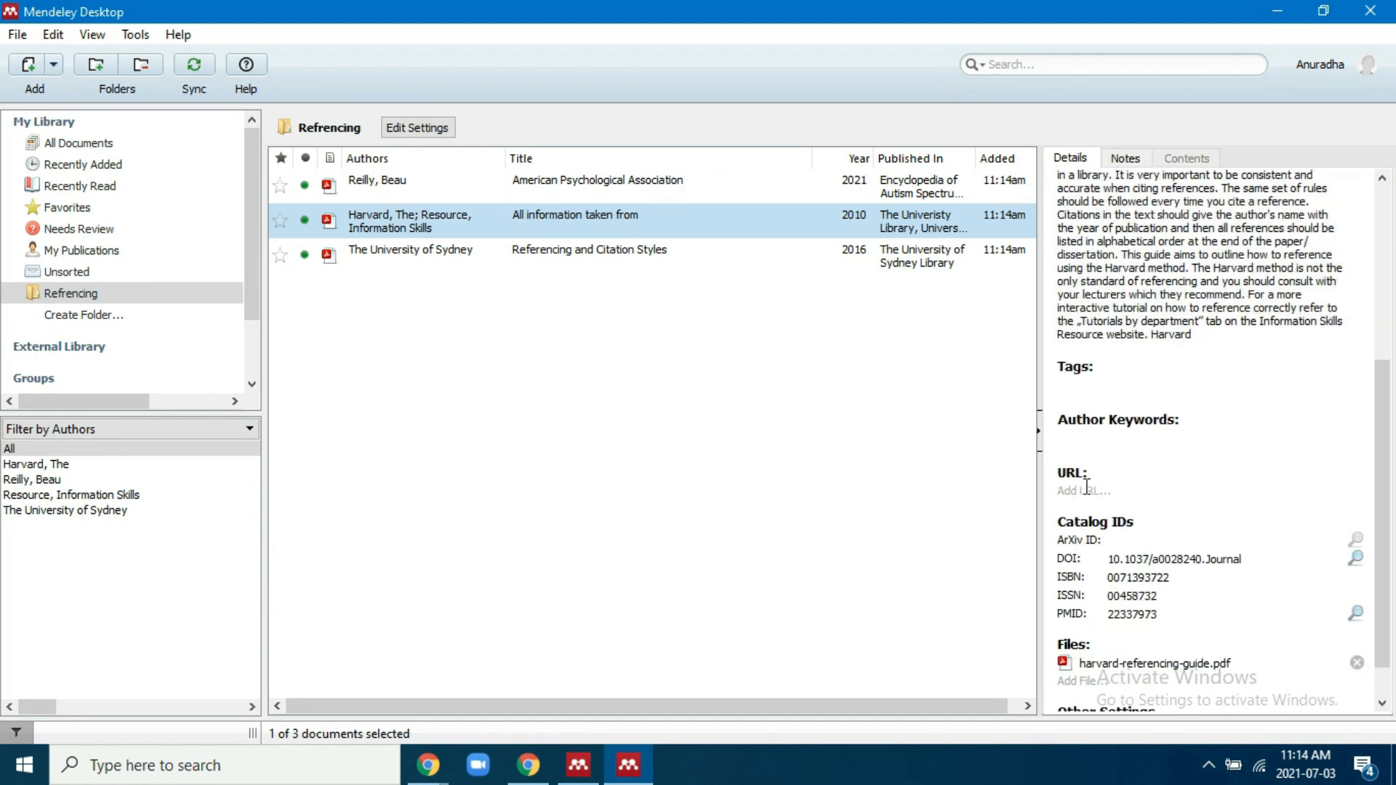
pyautogui.scroll(-1, 1088, 491)
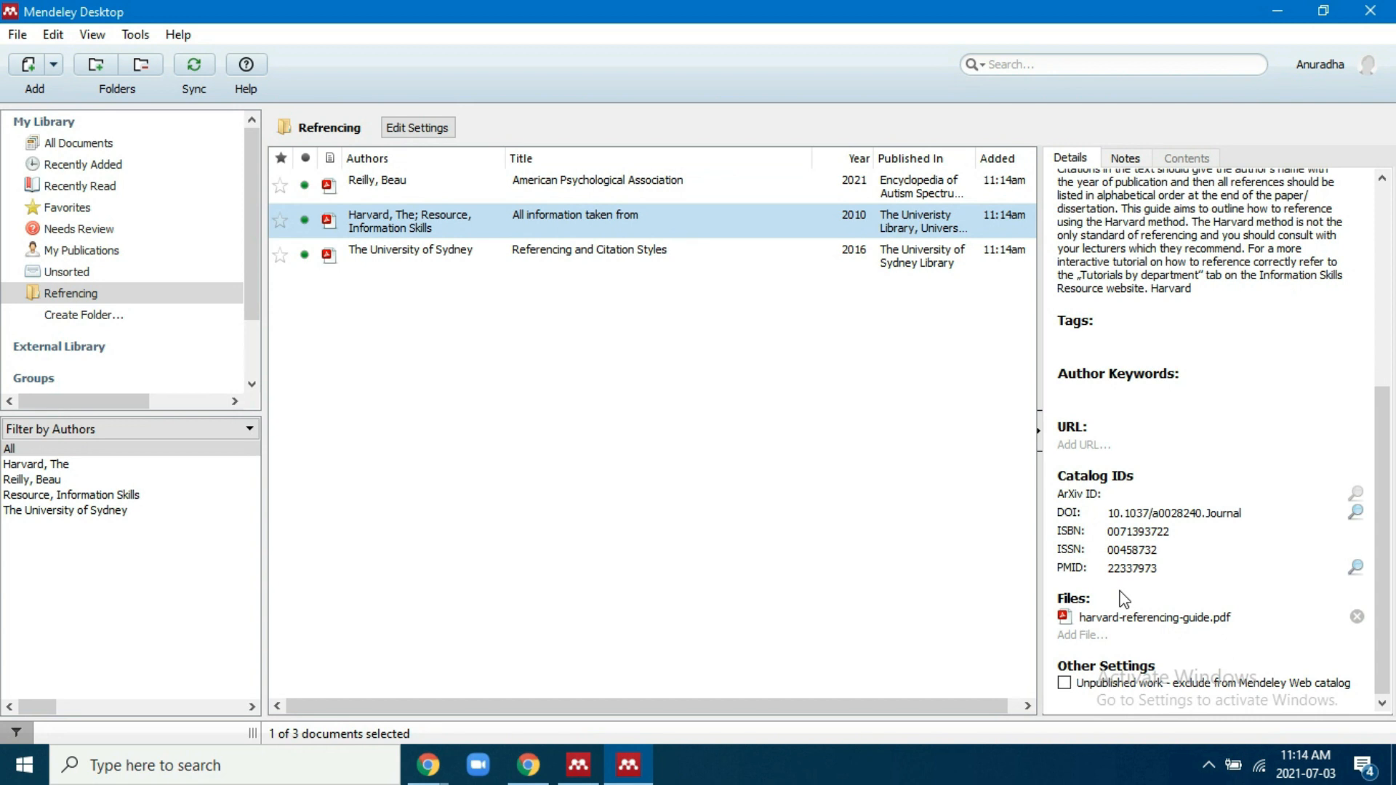
pyautogui.doubleClick(443, 216)
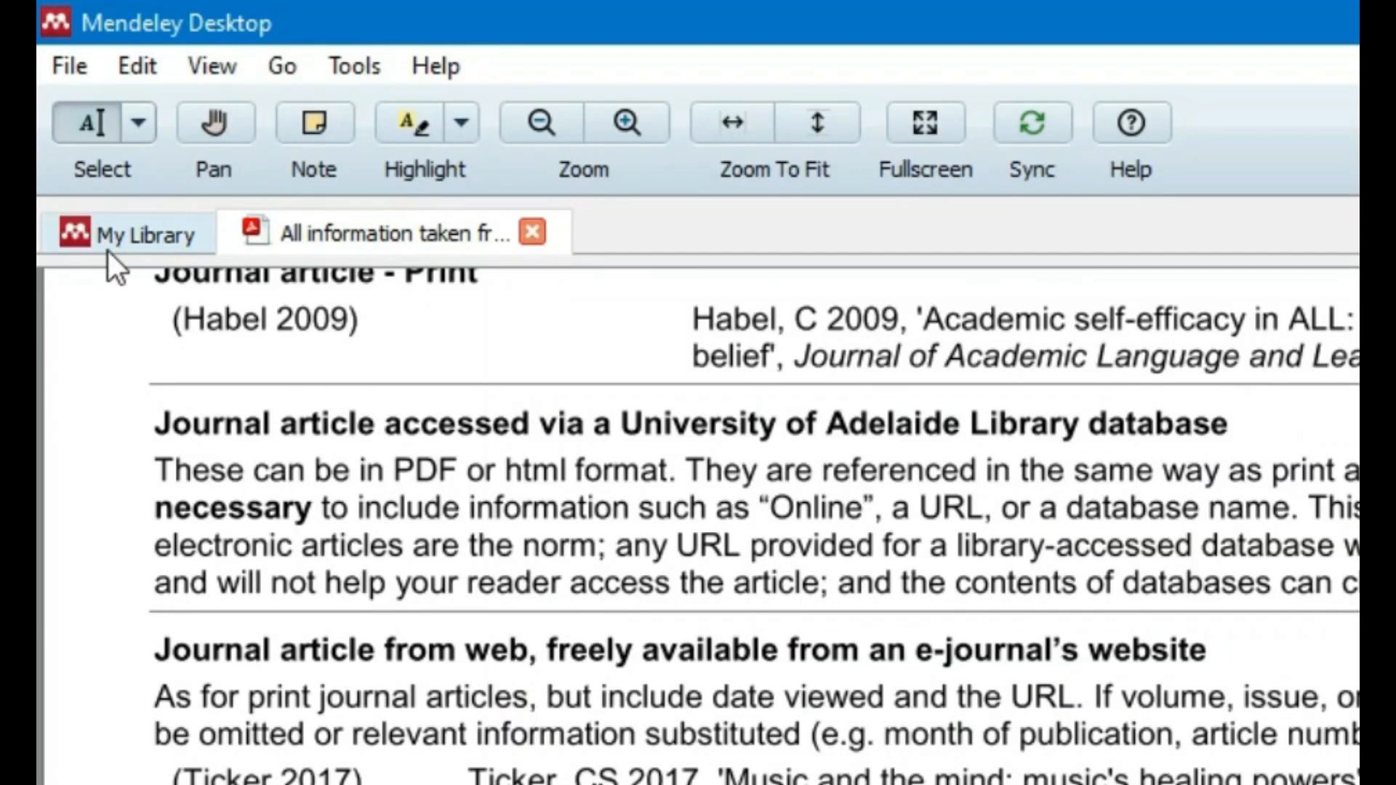
pyautogui.click(118, 230)
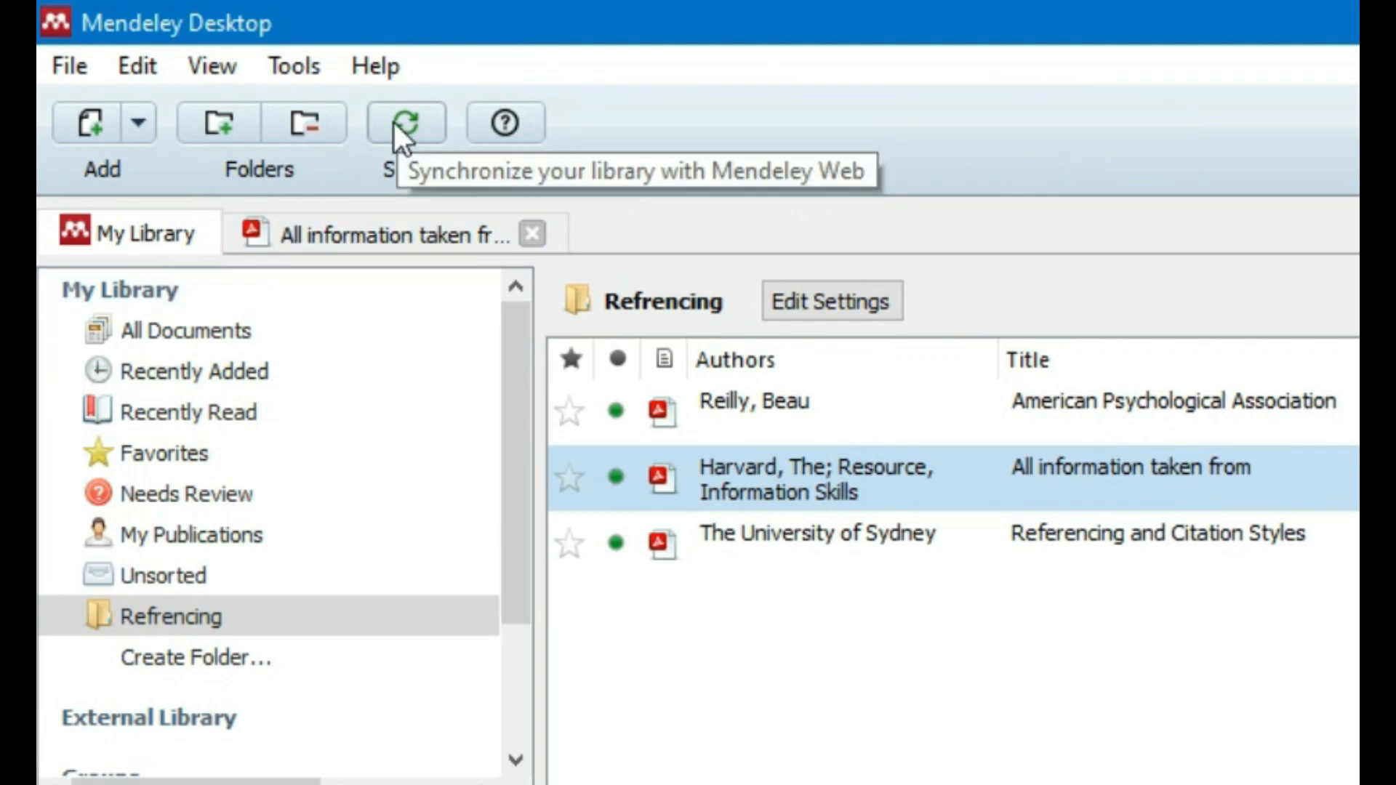
# Mark "American Psychological Association" and "All information taken from" as favorites, and show the Favorites collection.
pyautogui.rightClick(331, 617)
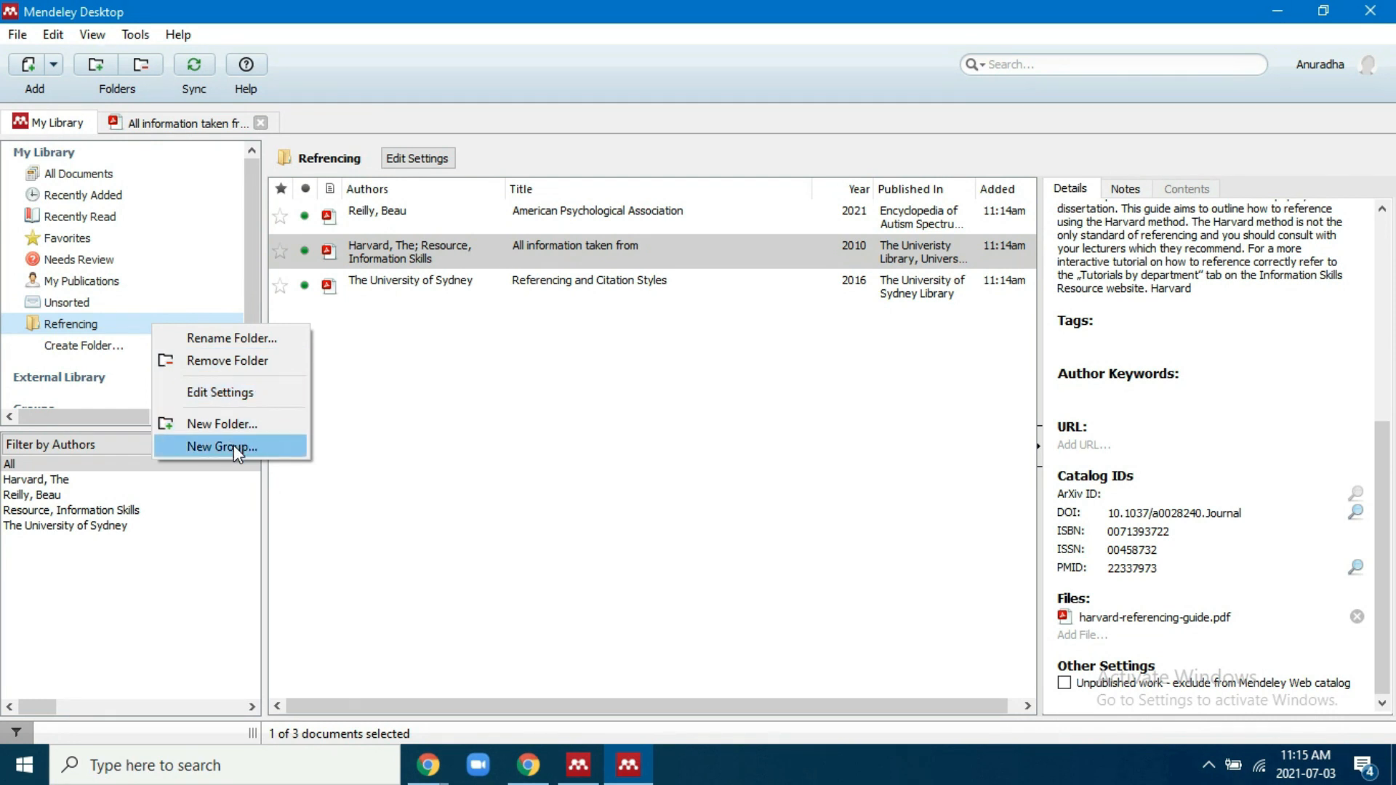
pyautogui.click(102, 281)
pyautogui.click(279, 218)
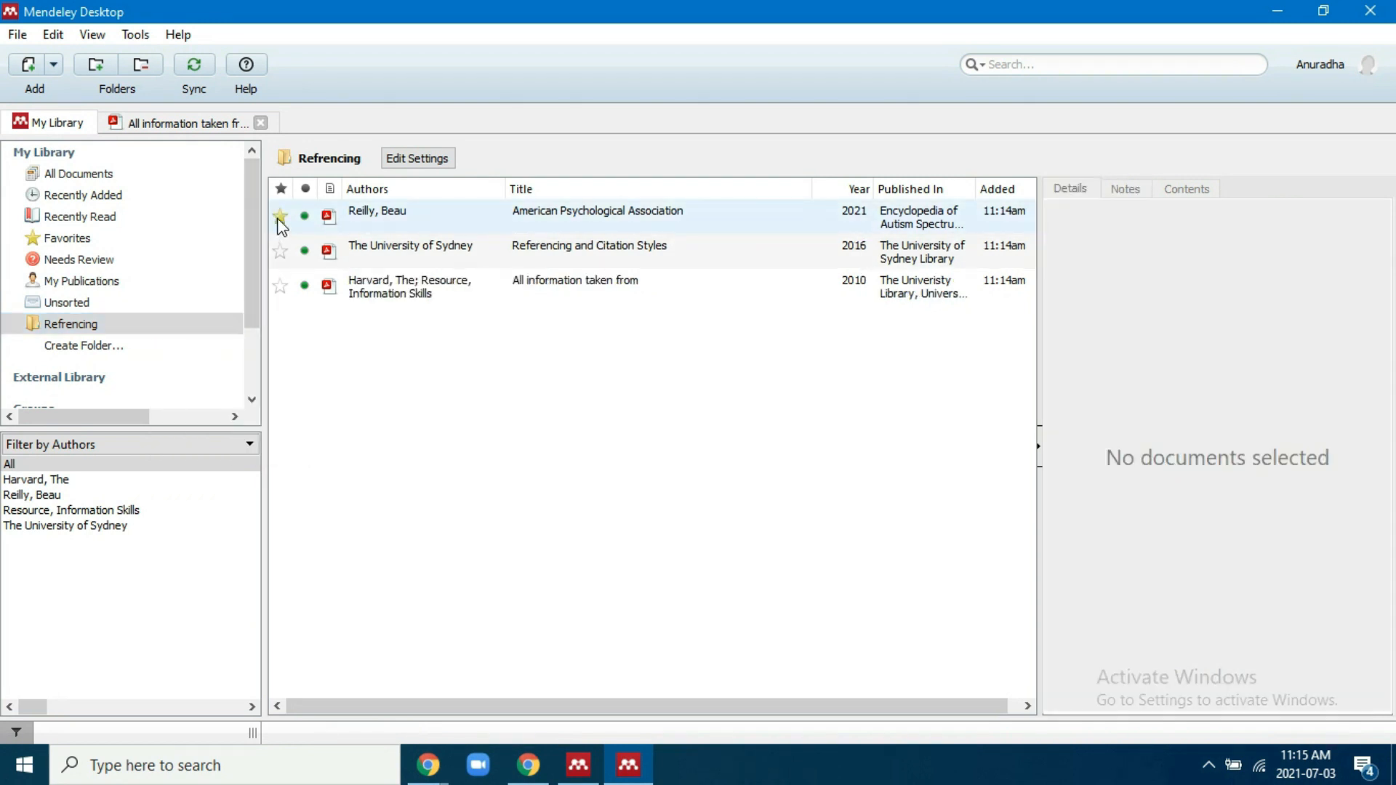
pyautogui.click(279, 285)
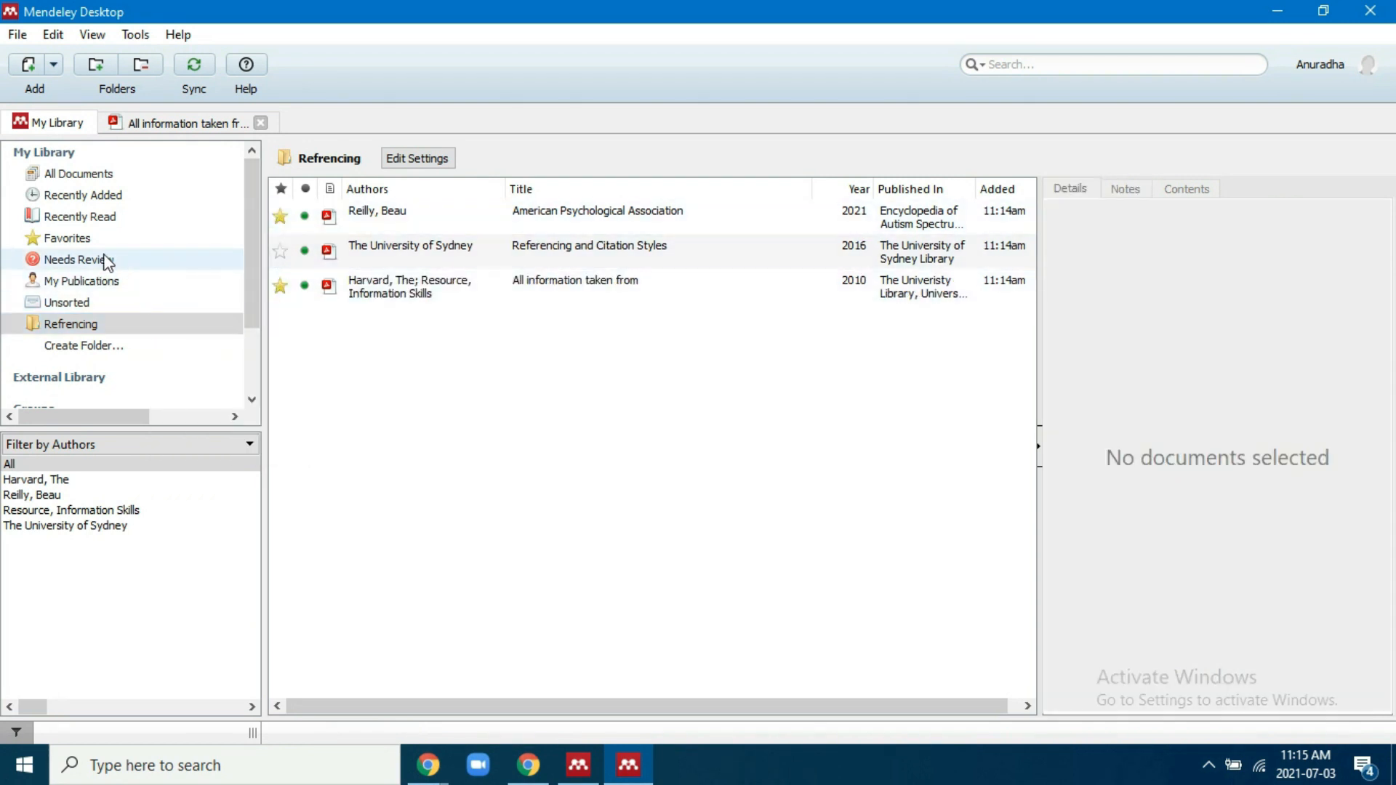
pyautogui.click(67, 238)
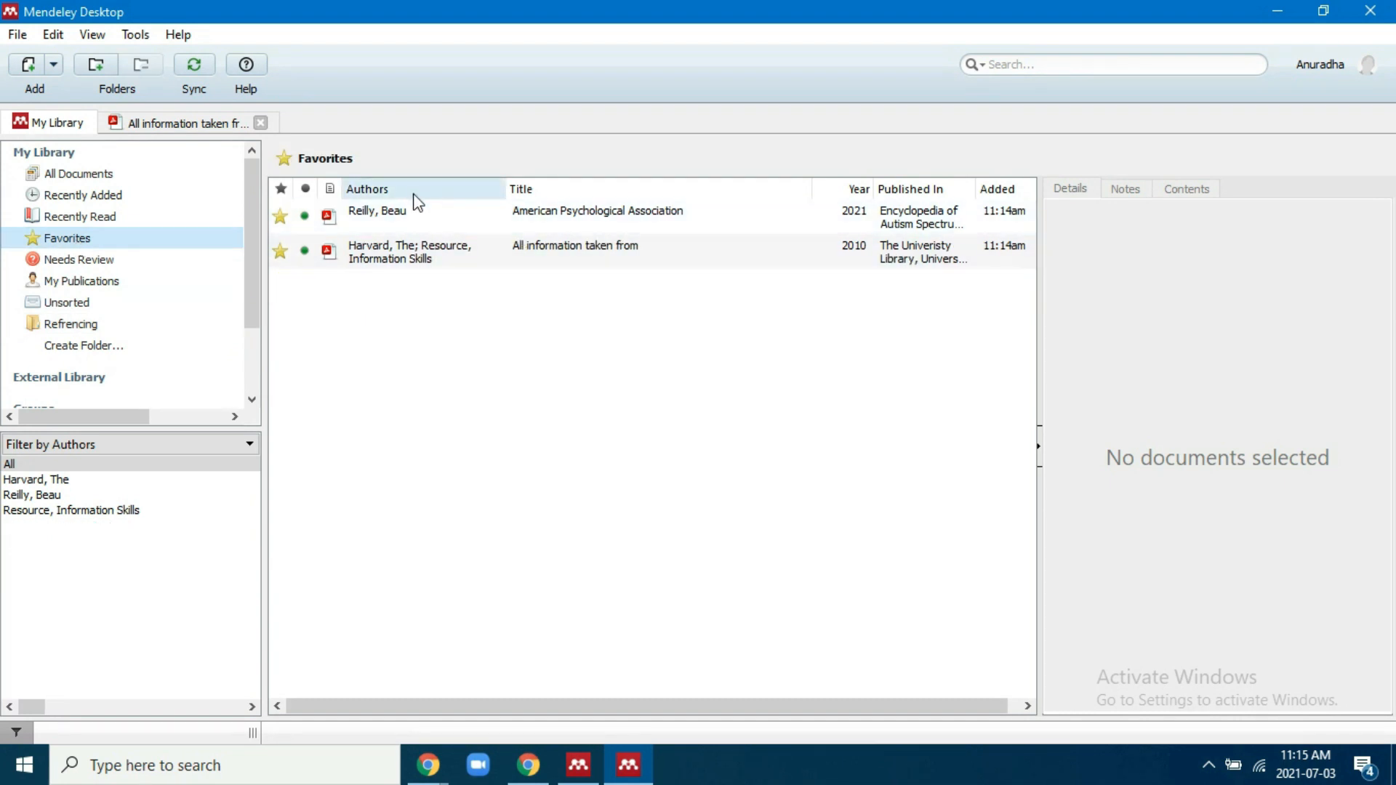
# Switch to Word by opening Why Citing Matters from the Reference folder, and insert a Mendeley citation of Kolb 1984 after "Kolb learning".
pyautogui.click(1278, 9)
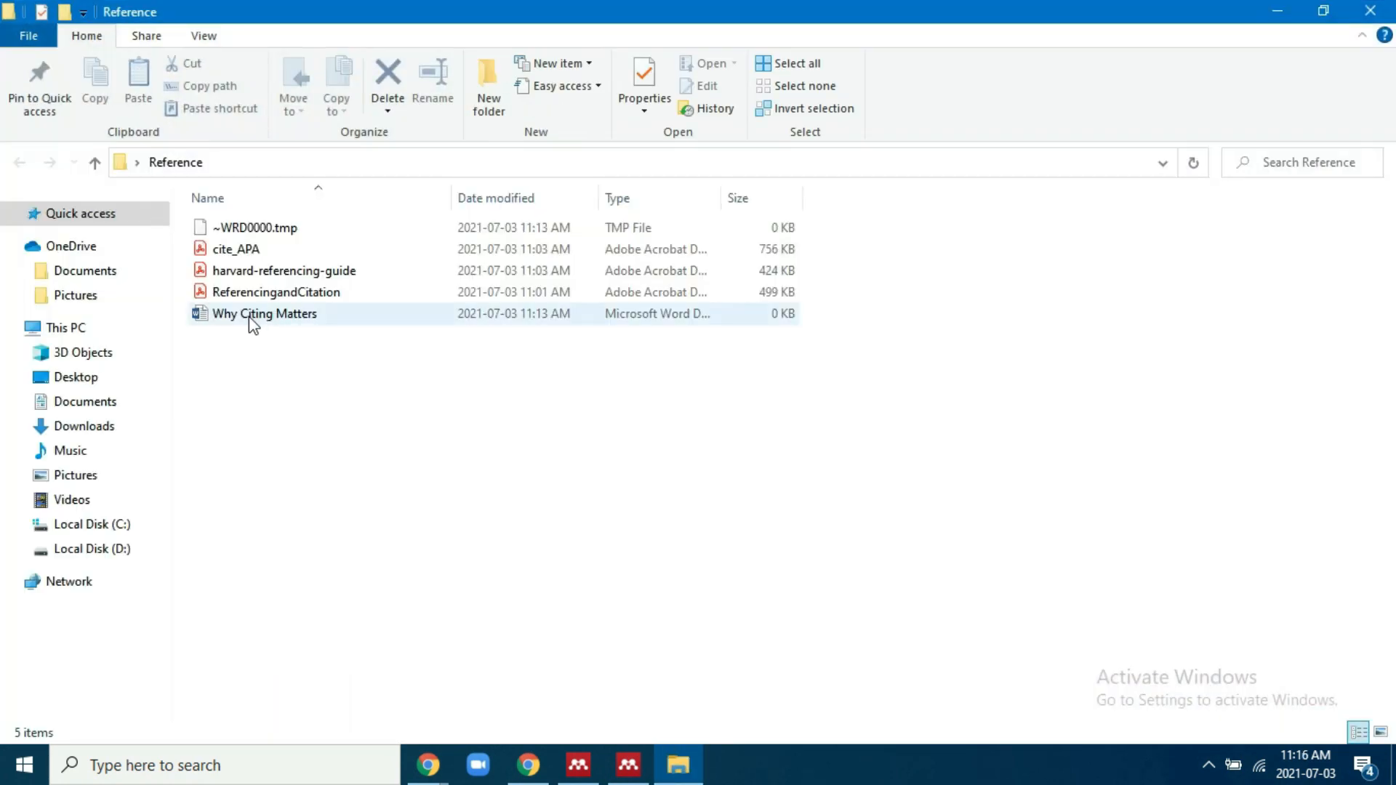
pyautogui.doubleClick(243, 313)
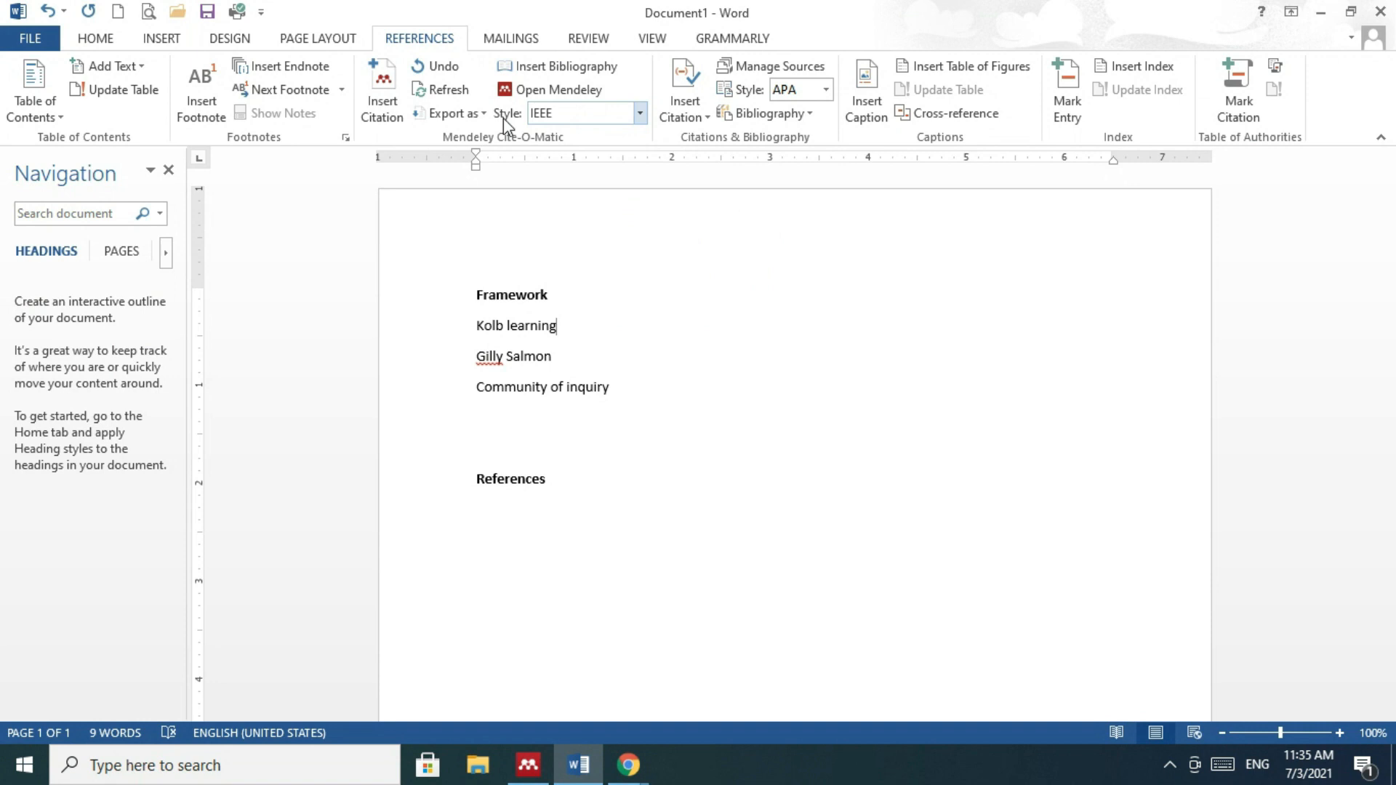
pyautogui.click(381, 98)
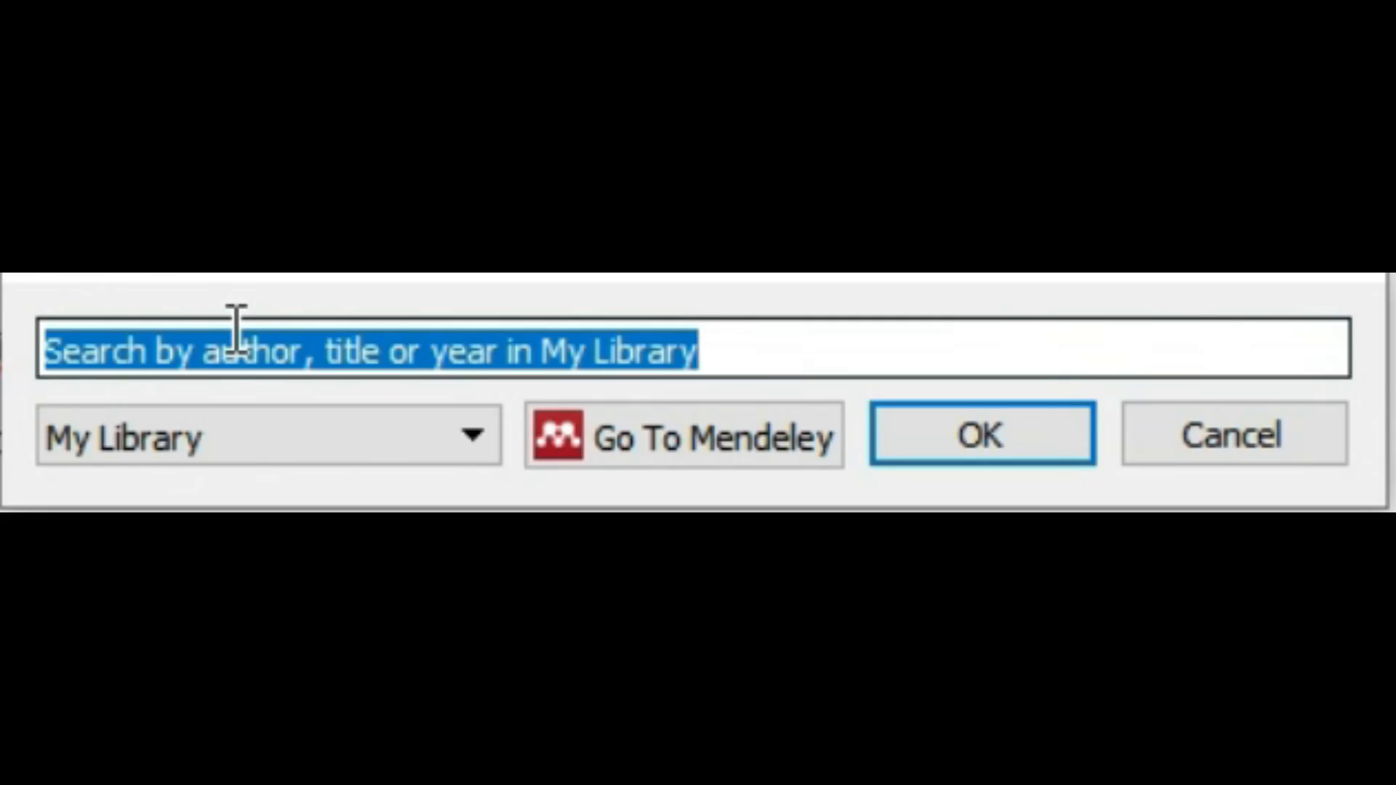
pyautogui.write('kol')
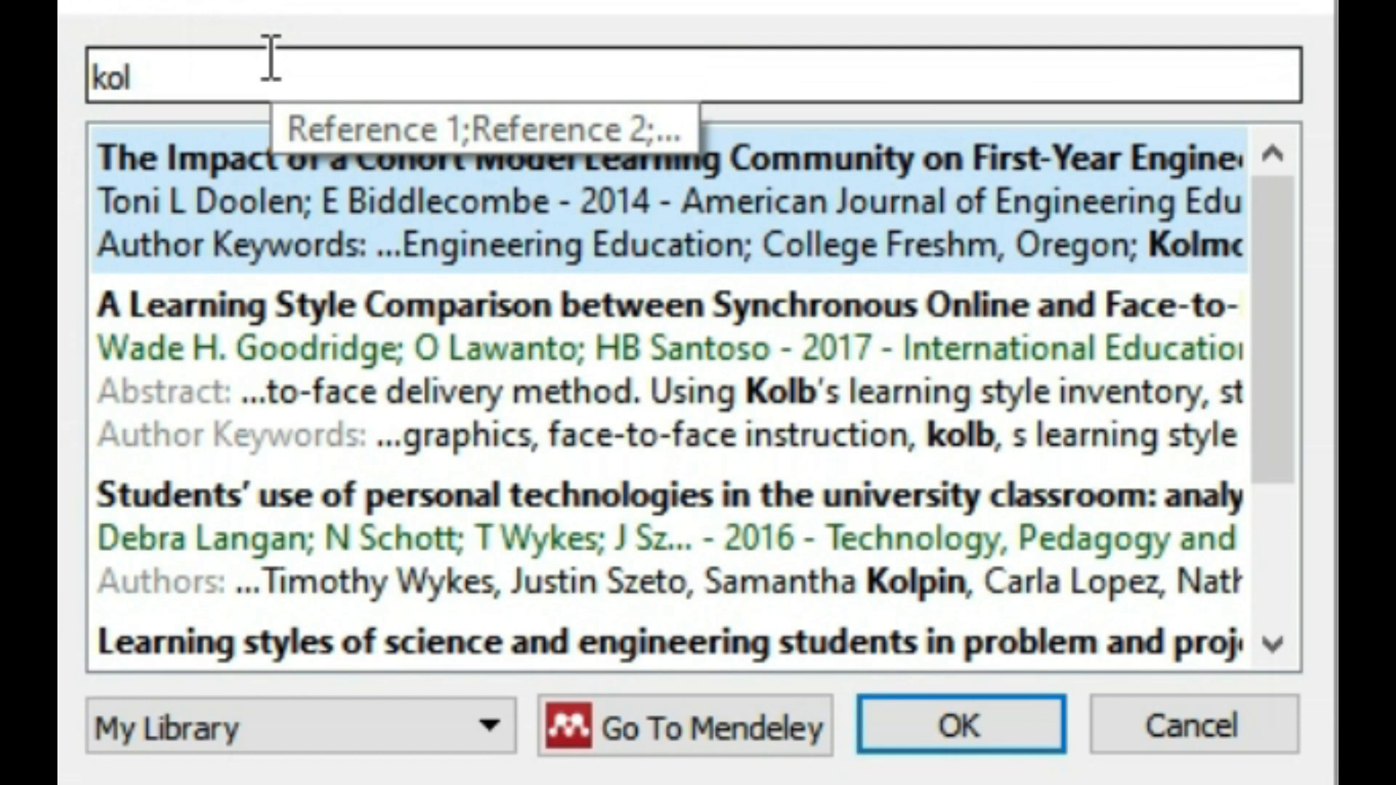
pyautogui.write('b')
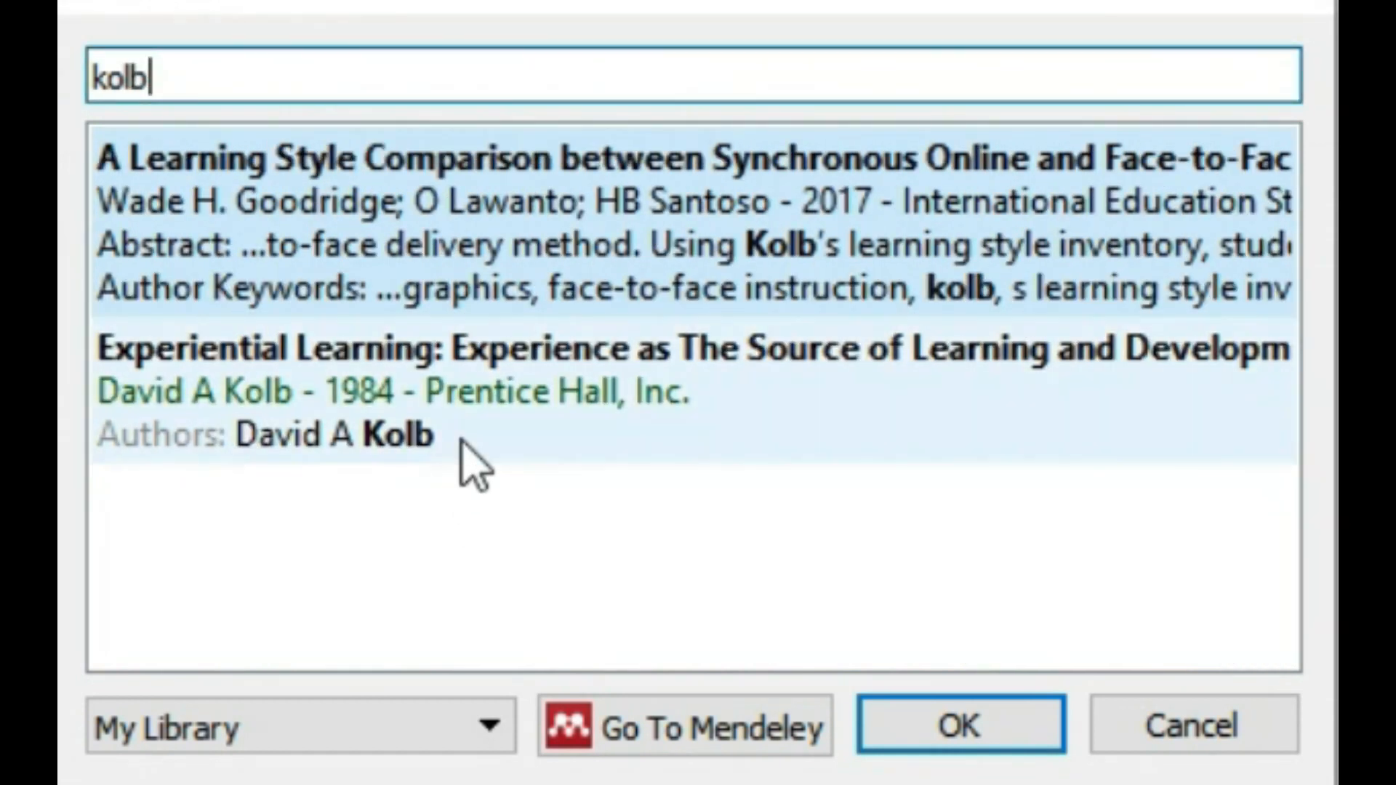
pyautogui.click(534, 436)
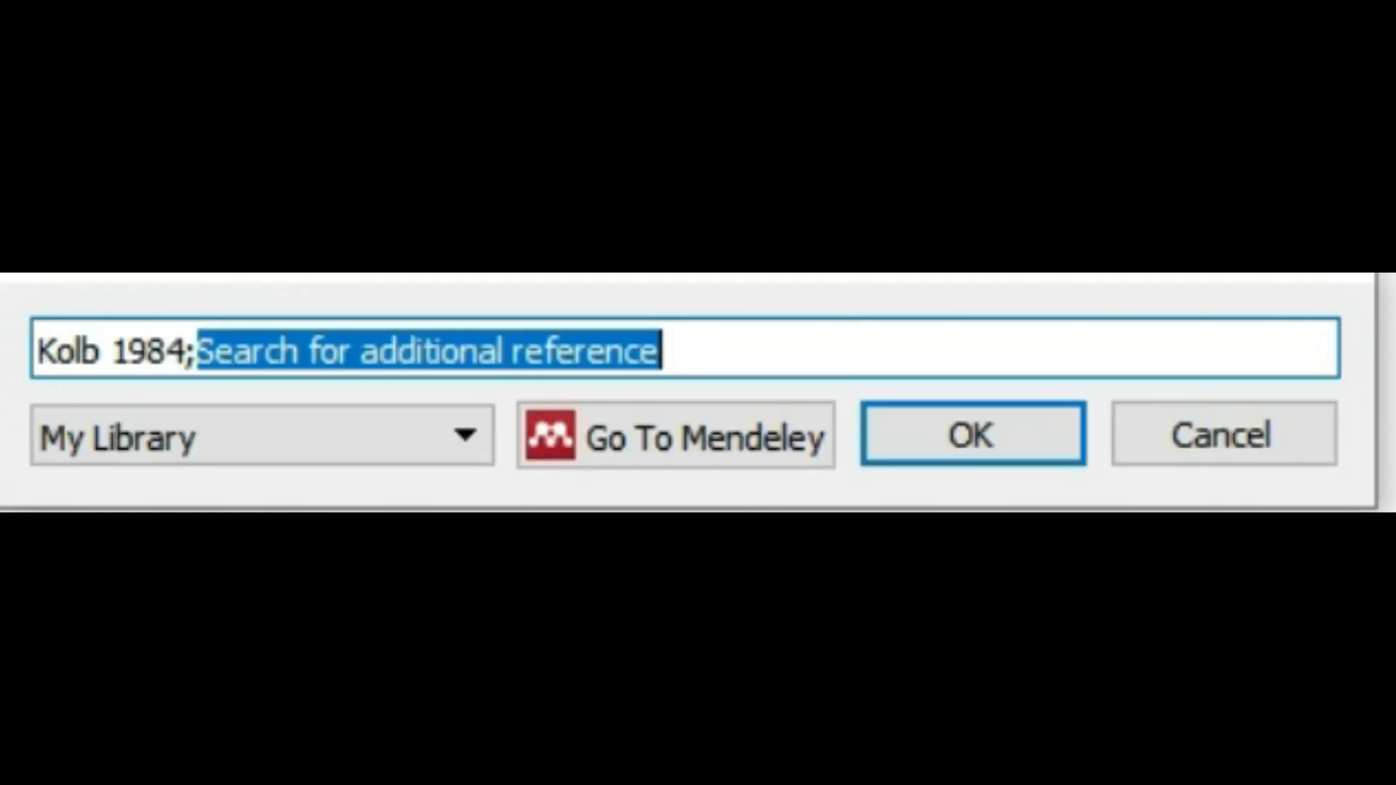
pyautogui.click(1014, 447)
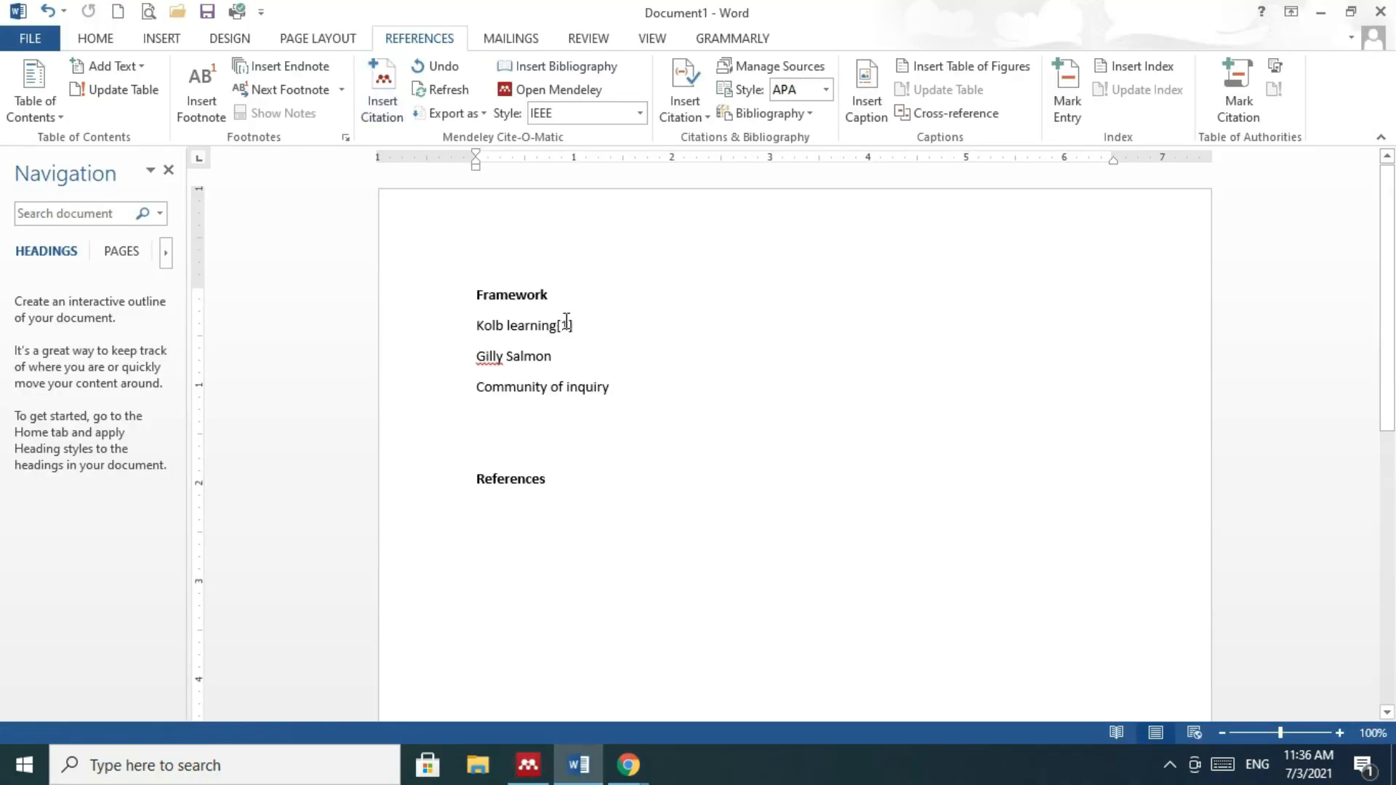
# Edit the citation after "Kolb learning" to add the 2017 article "A Learning Style Comparison between Synchronous Online and Face-to-Face", searching for kolb.
pyautogui.click(565, 325)
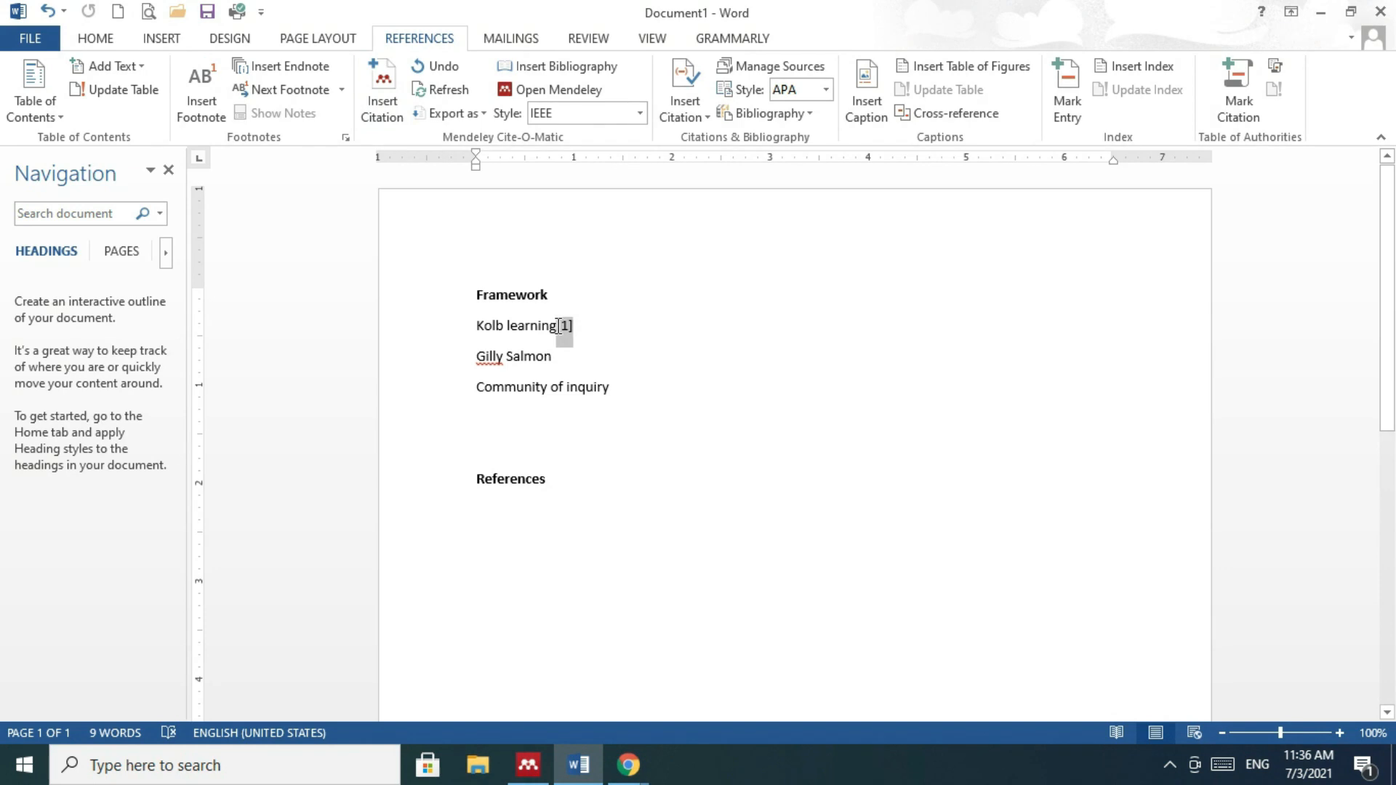
pyautogui.click(376, 117)
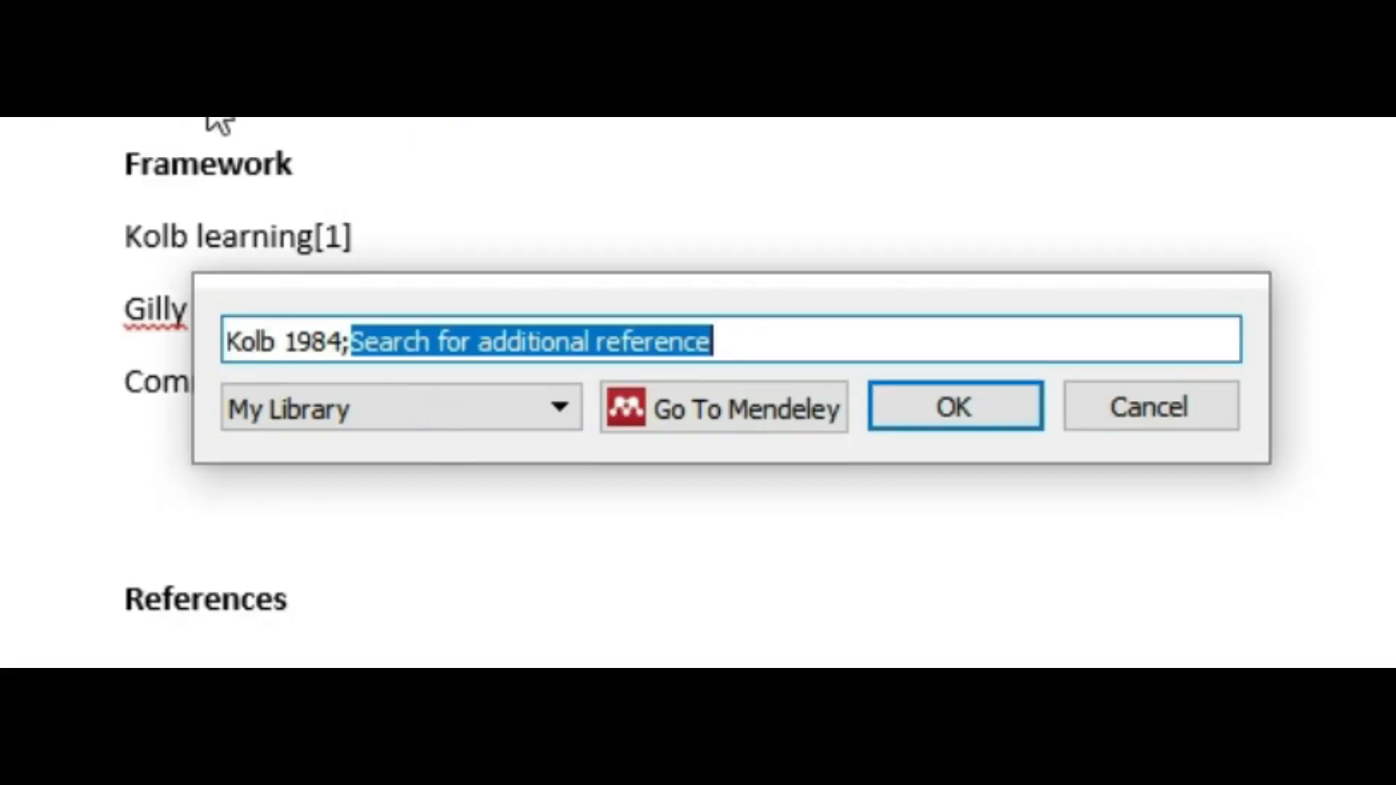
pyautogui.write('kolb')
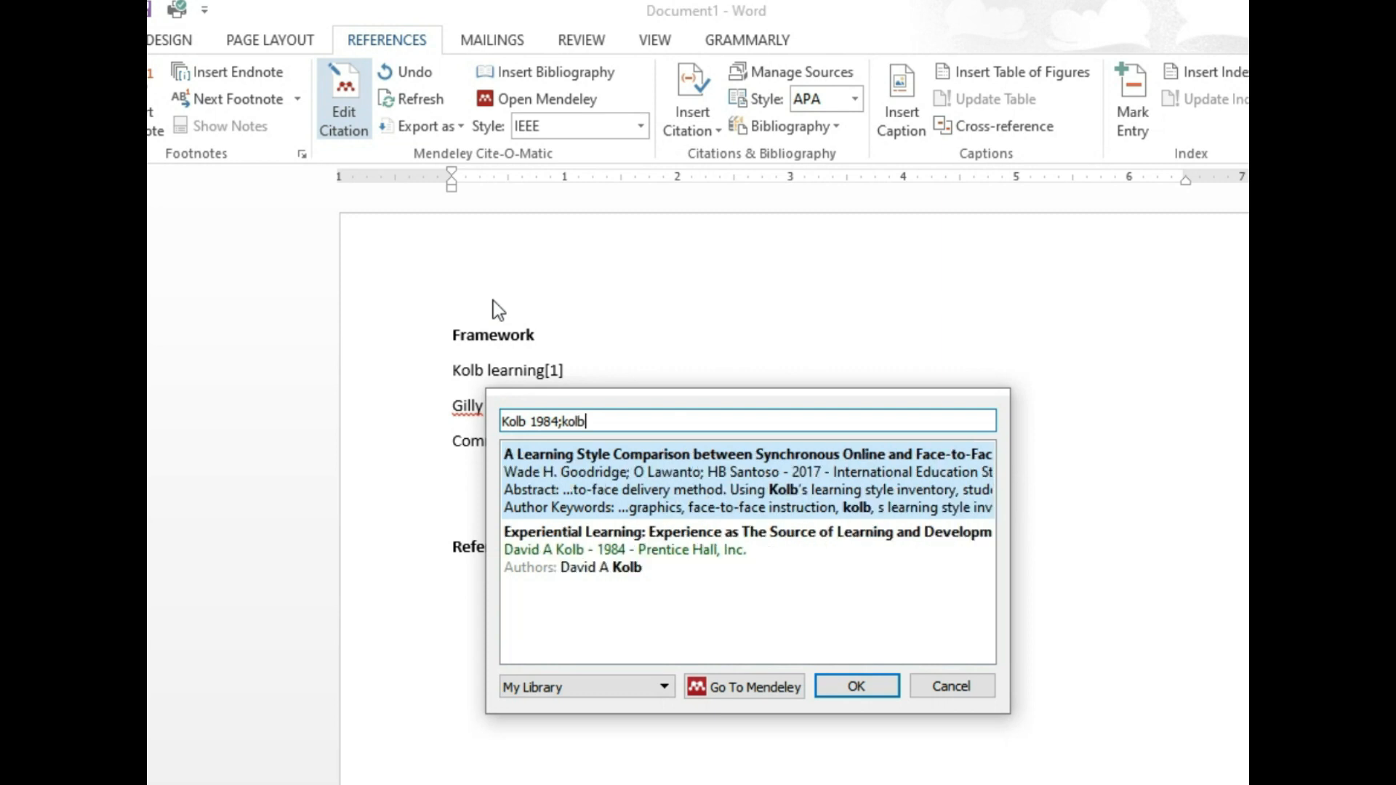
pyautogui.click(644, 509)
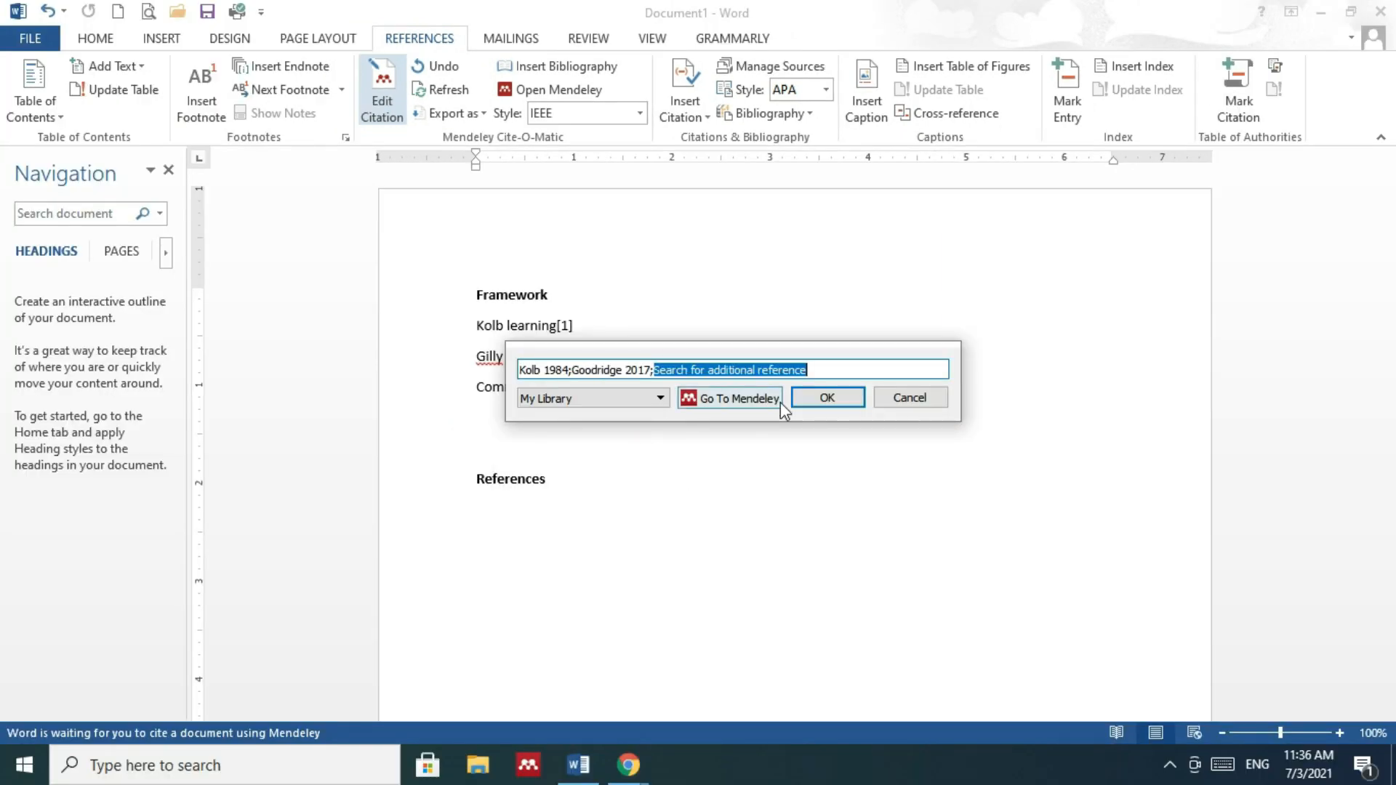
pyautogui.click(826, 398)
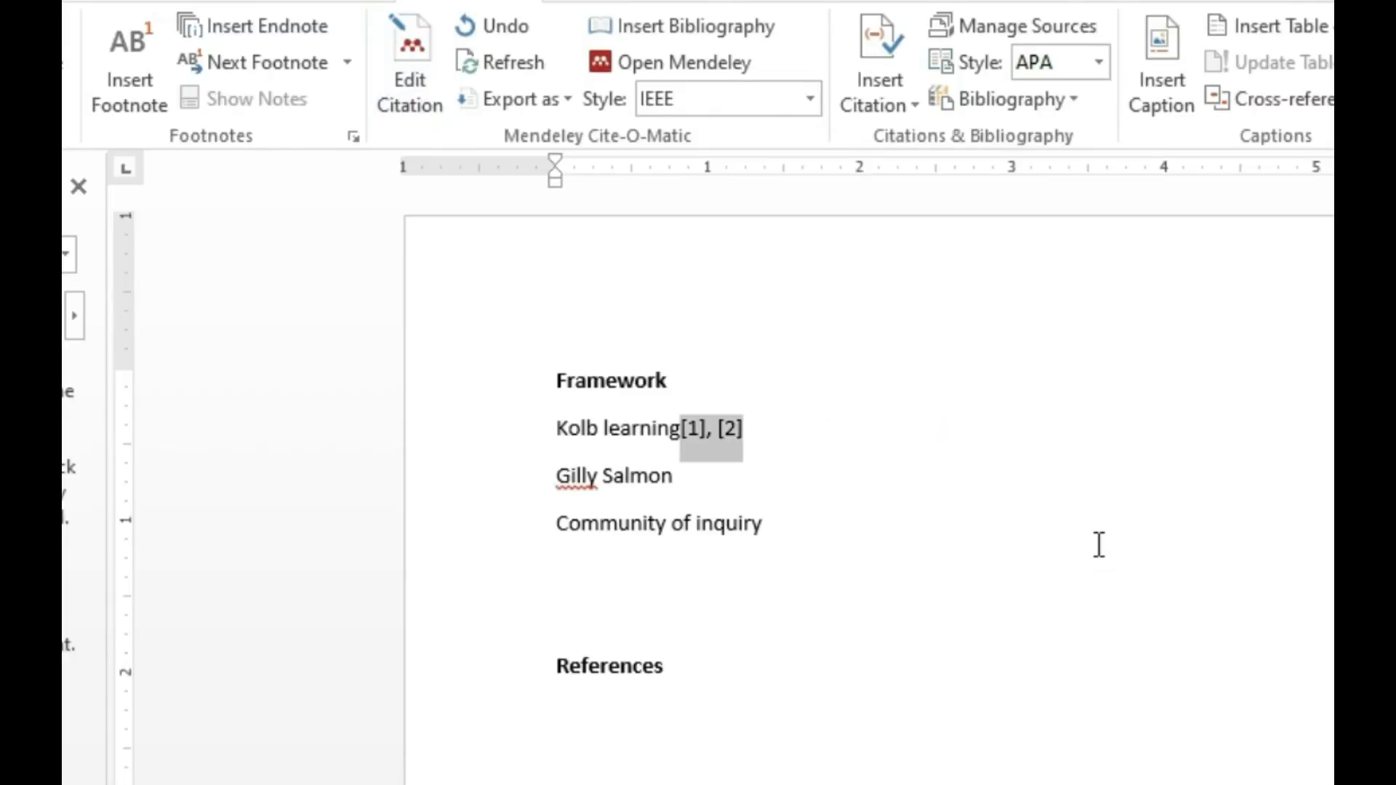
# Insert a Mendeley citation of "Applying Gilly Salmon's Five Stage Model For Designing Blended Courses" after "Gilly Salmon", searching the library for salmon fr.
pyautogui.click(691, 477)
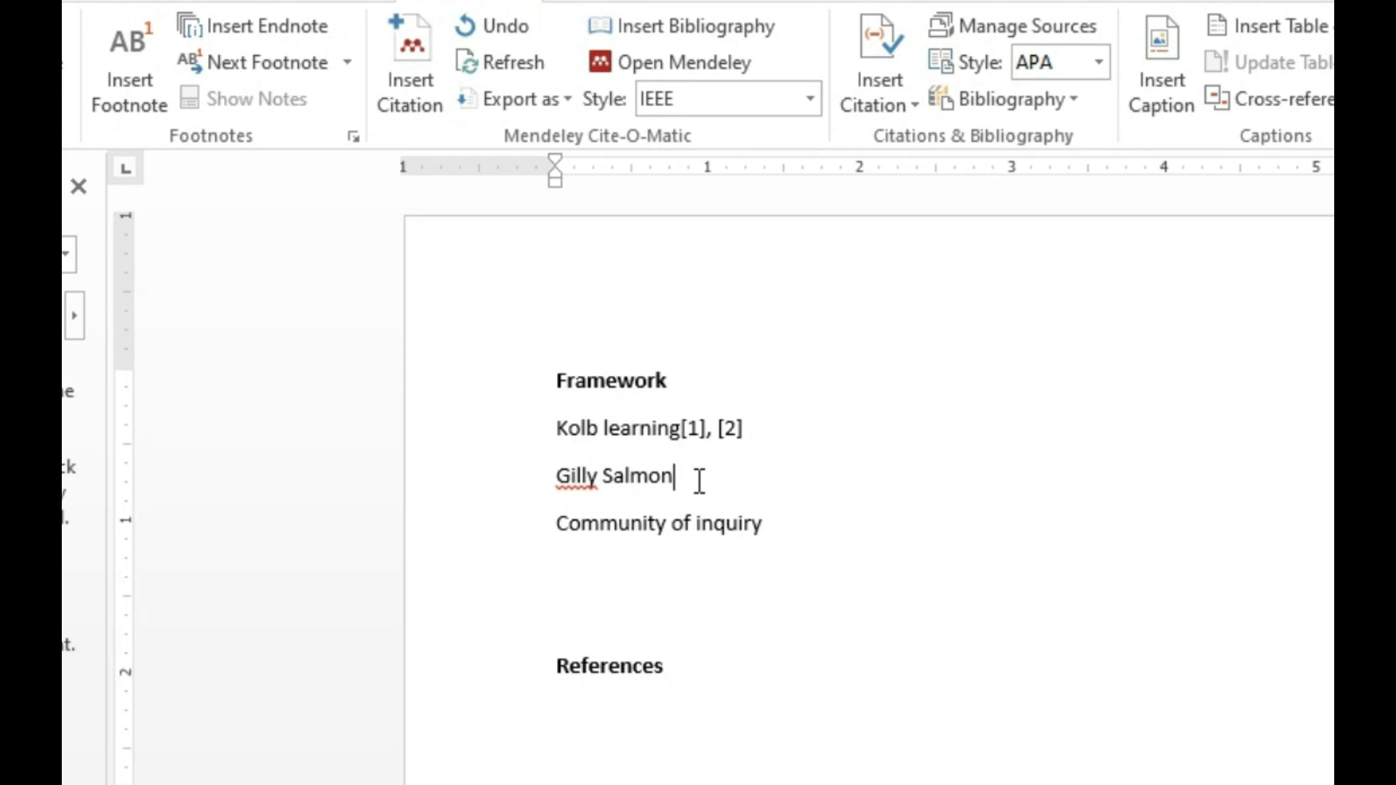
pyautogui.click(403, 55)
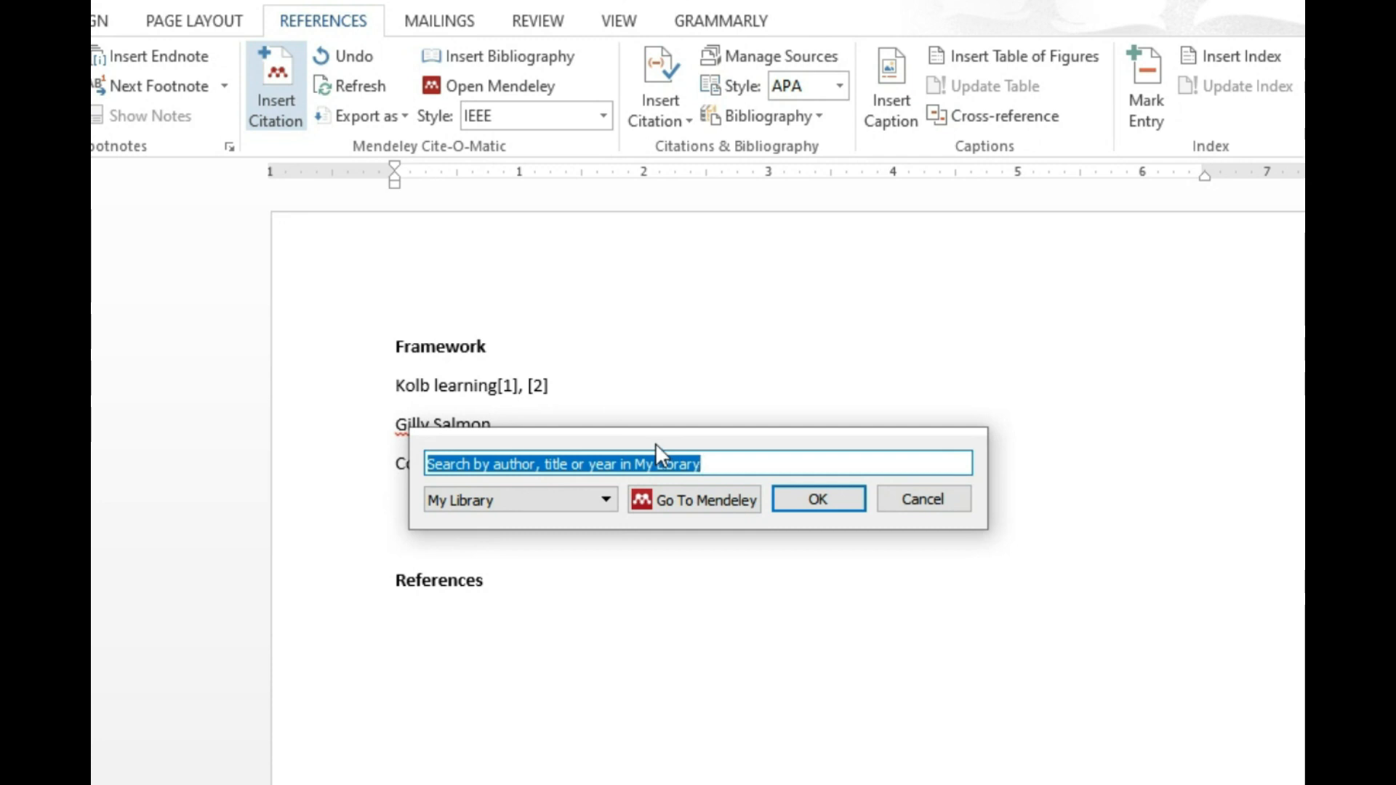
pyautogui.write('gill')
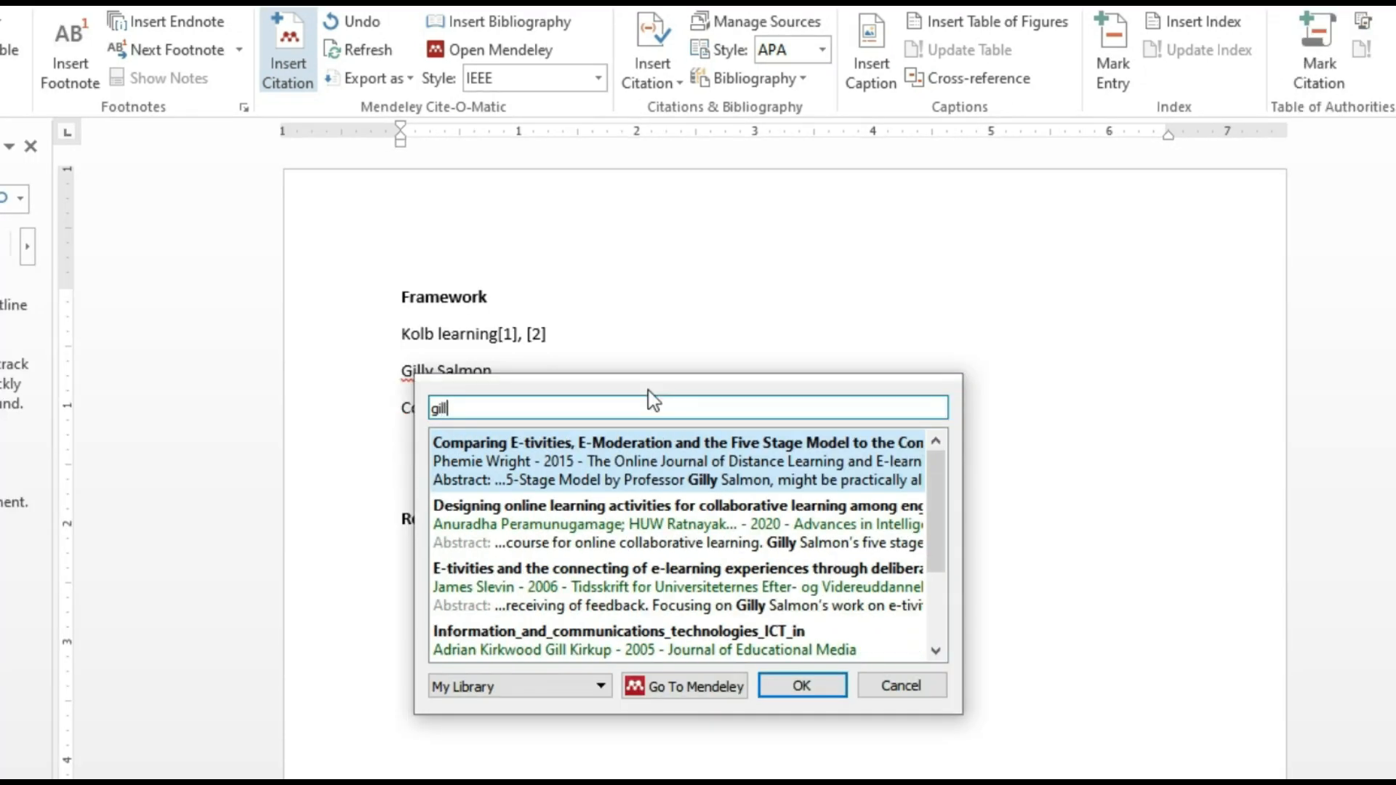
pyautogui.press('BackSpace')
pyautogui.write('y sa')
pyautogui.press('BackSpace')
pyautogui.press('BackSpace')
pyautogui.press('BackSpace')
pyautogui.press('BackSpace')
pyautogui.press('BackSpace')
pyautogui.press('BackSpace')
pyautogui.press('BackSpace')
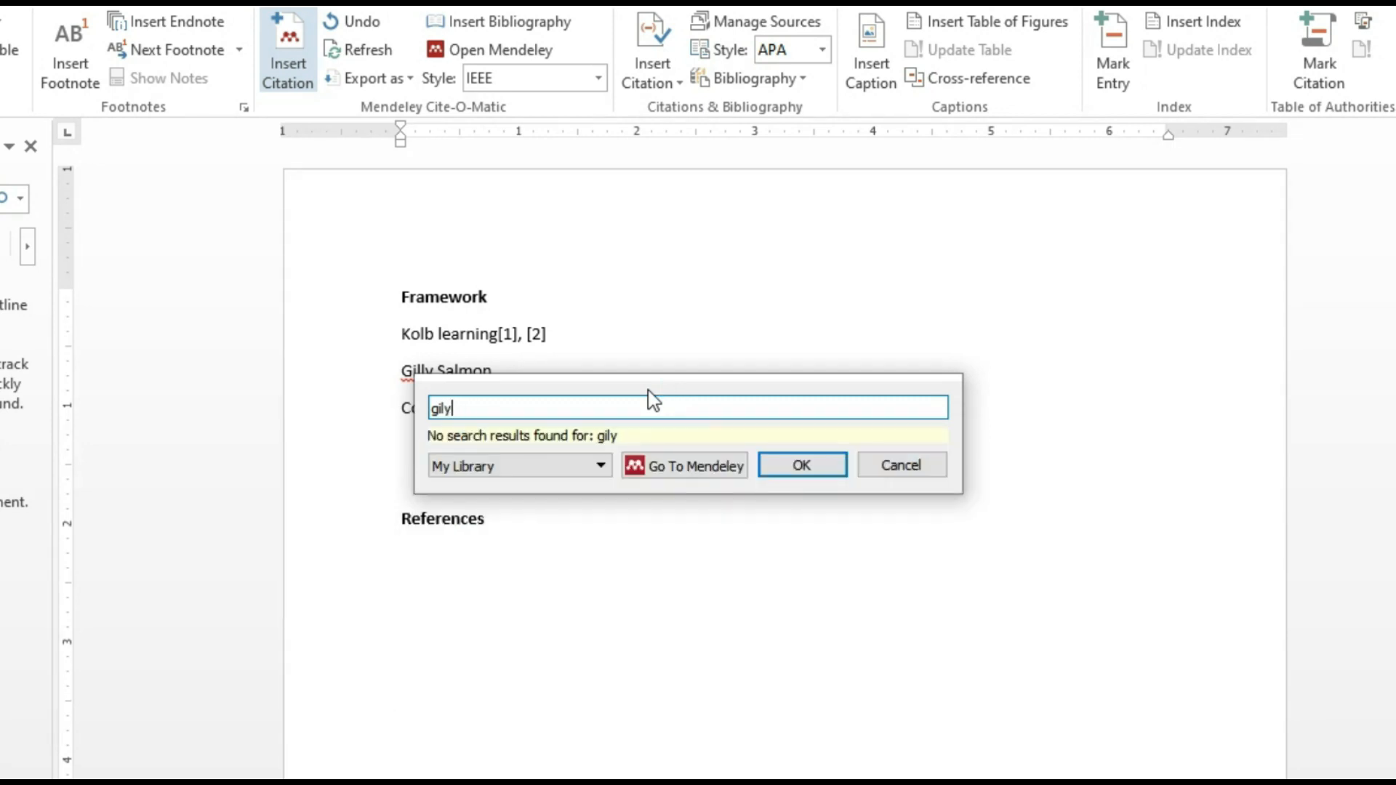
pyautogui.write('salmon fr')
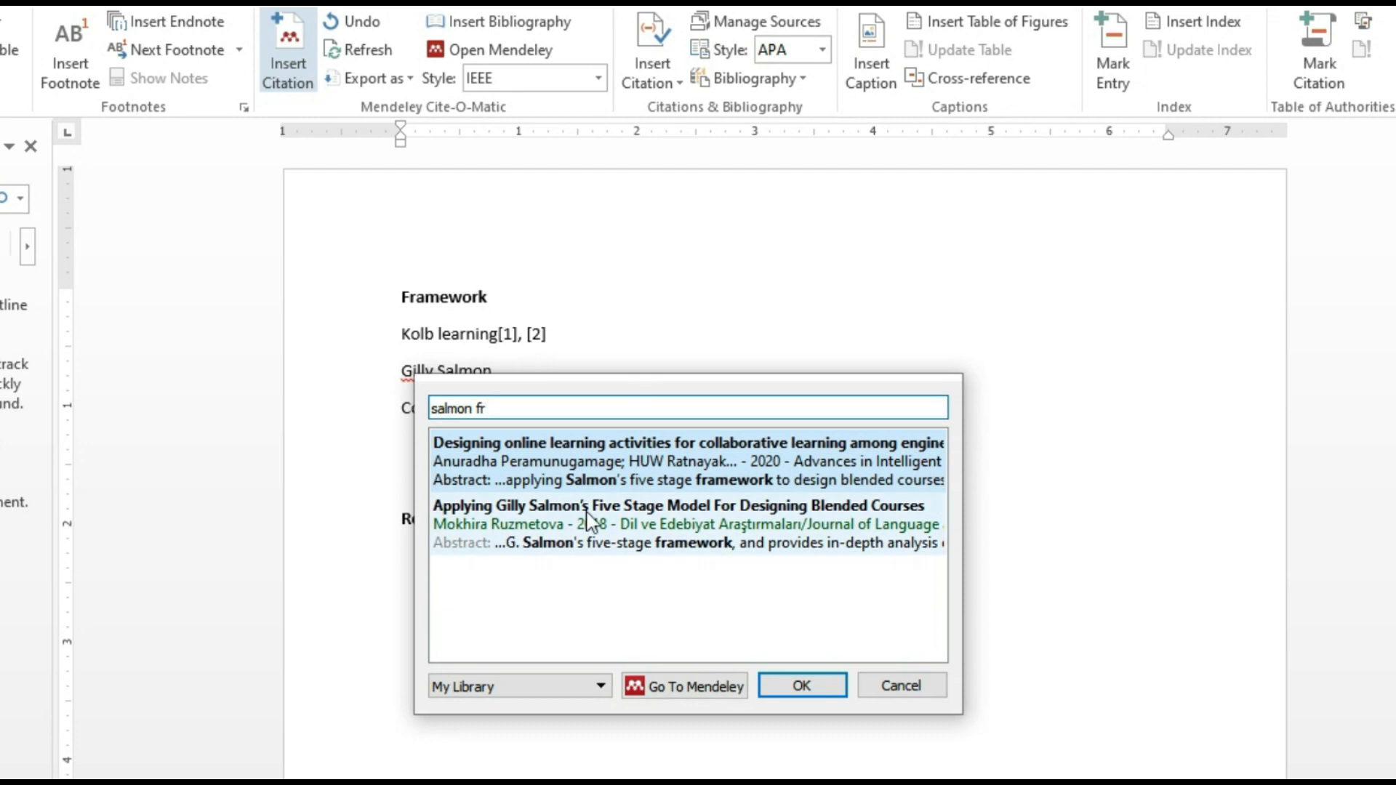
pyautogui.press('Return')
# Set the Mendeley citation style to Chicago Manual of Style 17th edition (author-date), with the two cited Framework lines selected.
pyautogui.moveTo(522, 370); pyautogui.dragTo(401, 331)
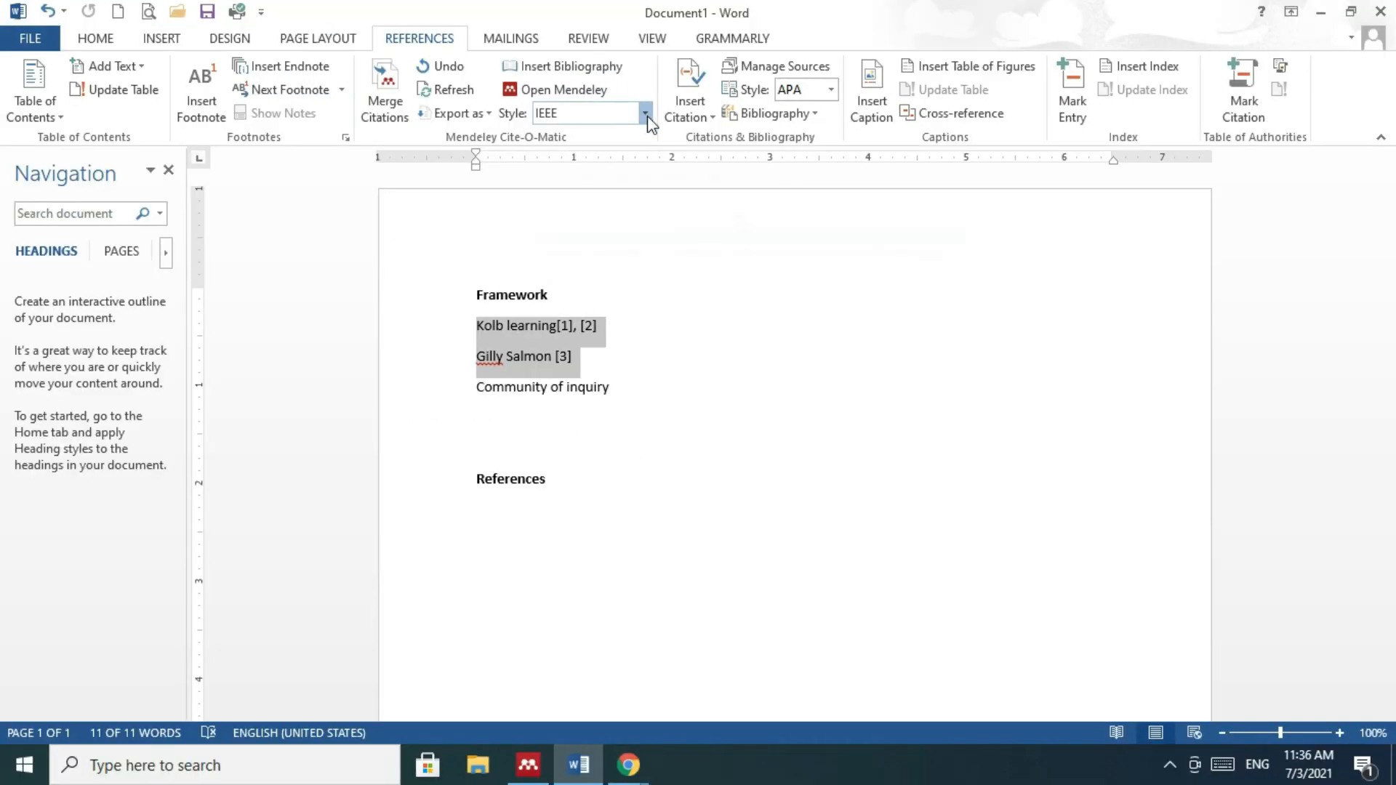
pyautogui.click(645, 114)
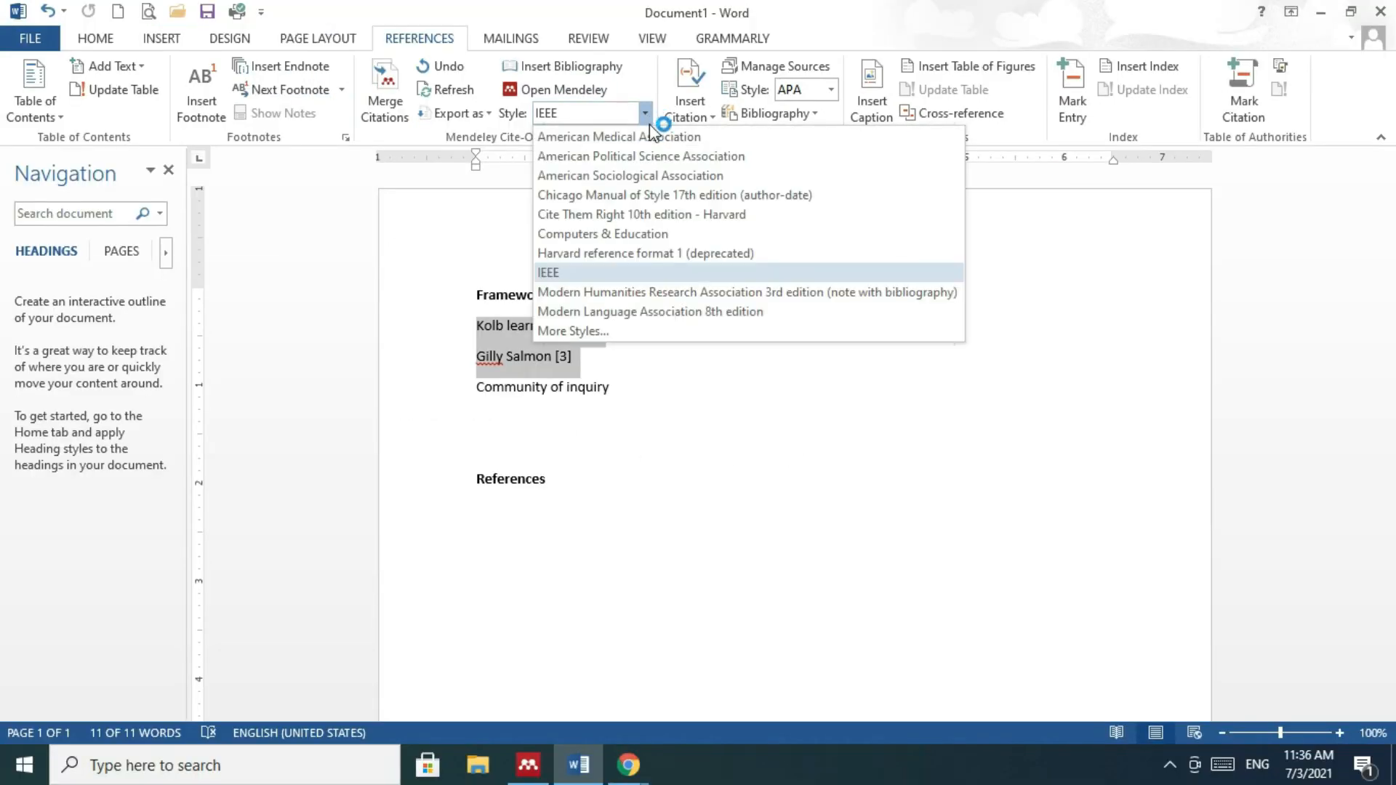
pyautogui.click(620, 195)
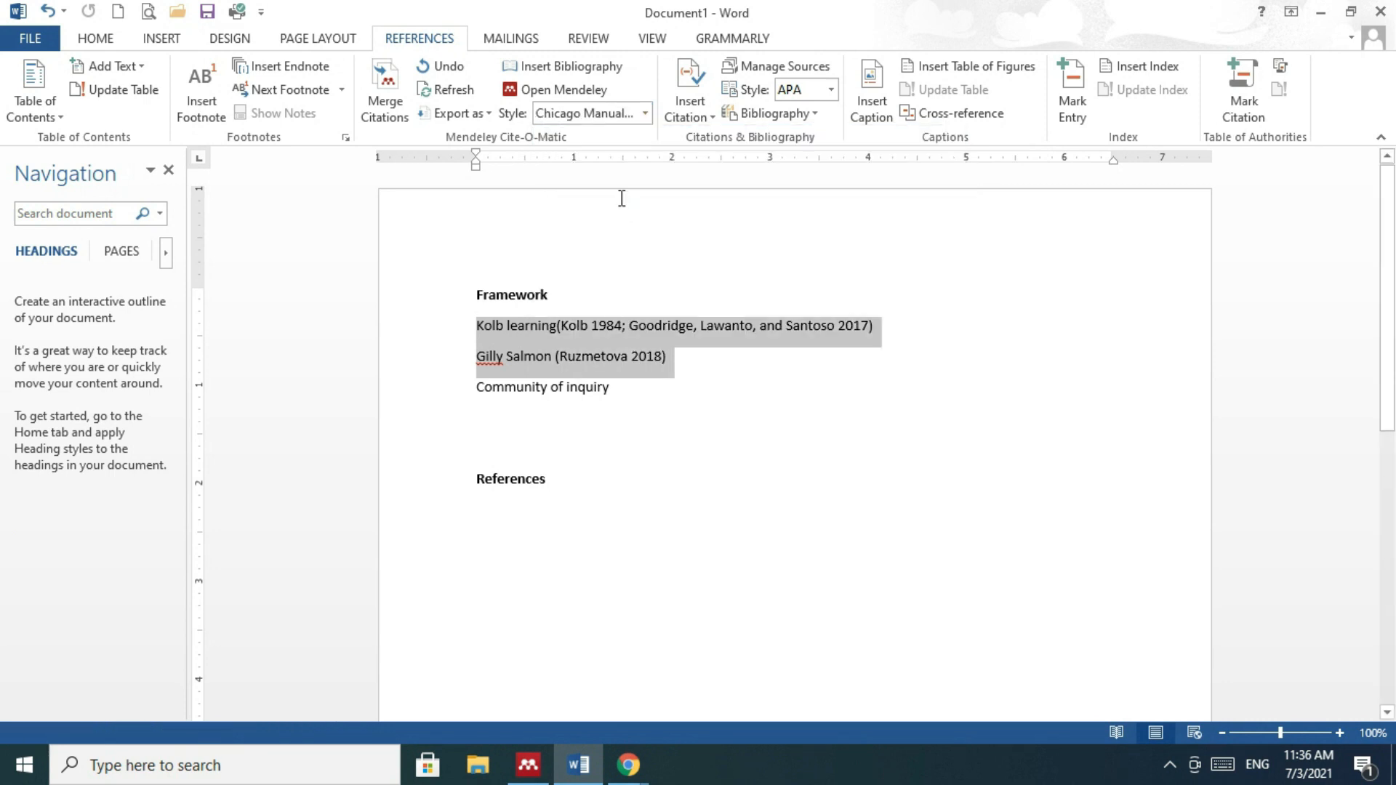
# Insert the Mendeley bibliography on the line below the References heading.
pyautogui.click(710, 396)
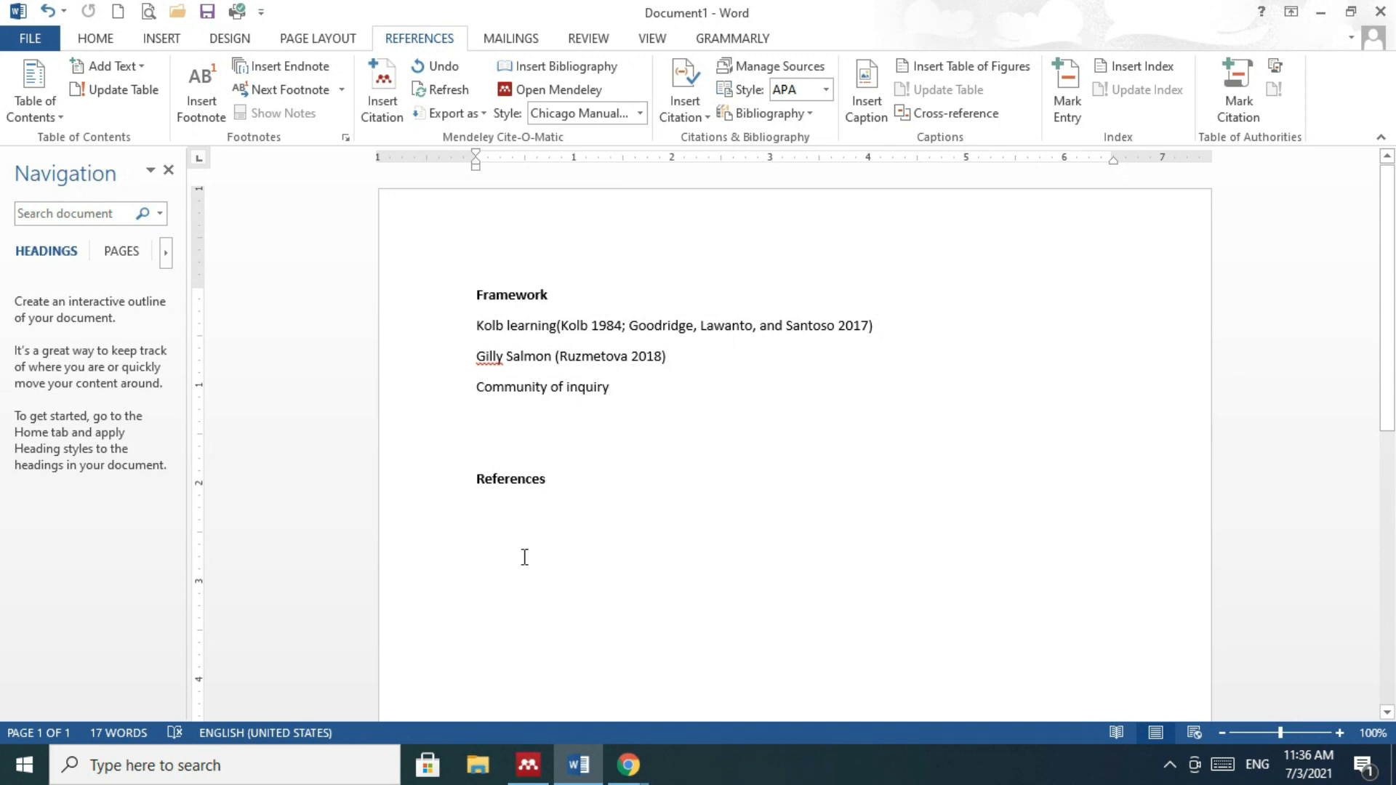
pyautogui.click(514, 509)
pyautogui.click(564, 67)
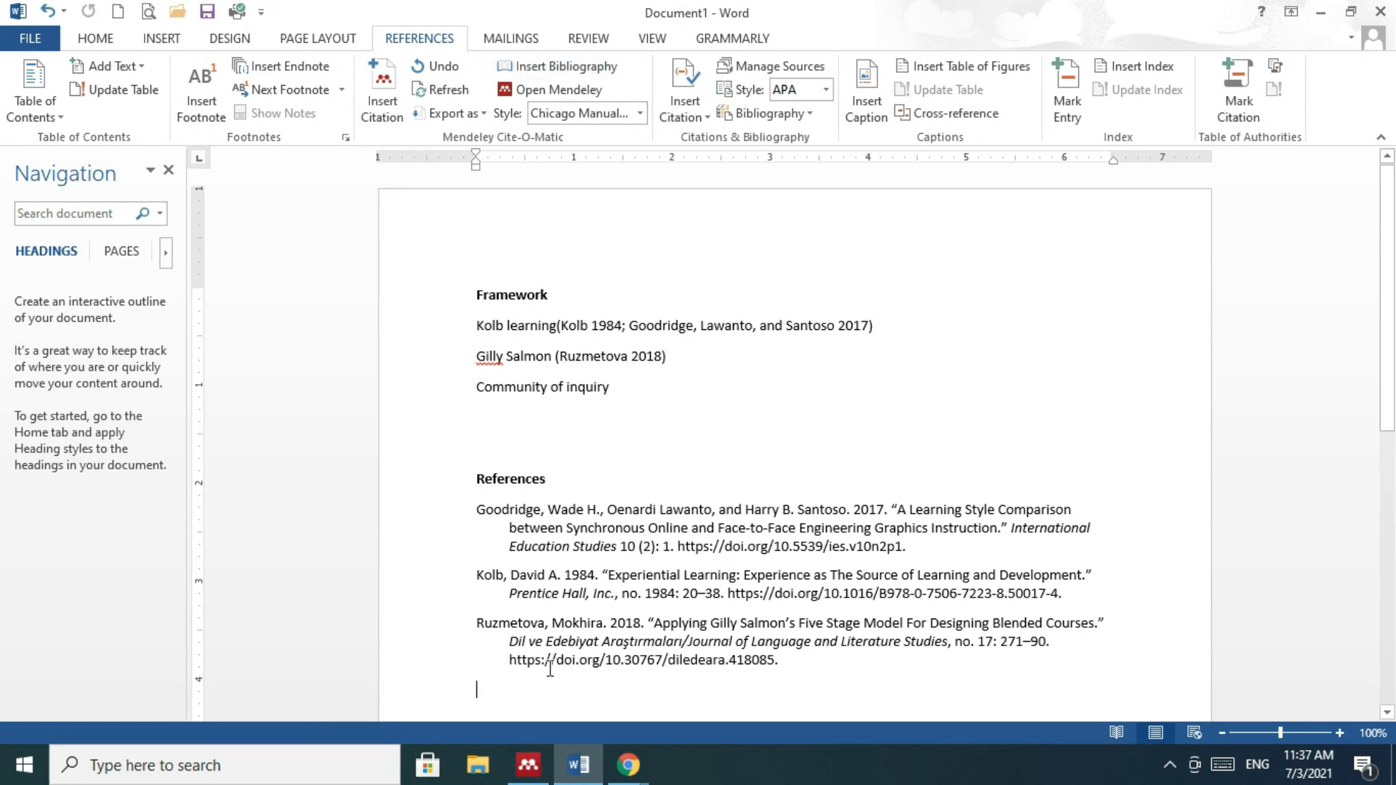
# Select the text from "Kolb learning" through the end of the bibliography and set the Mendeley citation style to IEEE.
pyautogui.moveTo(792, 661); pyautogui.dragTo(461, 322)
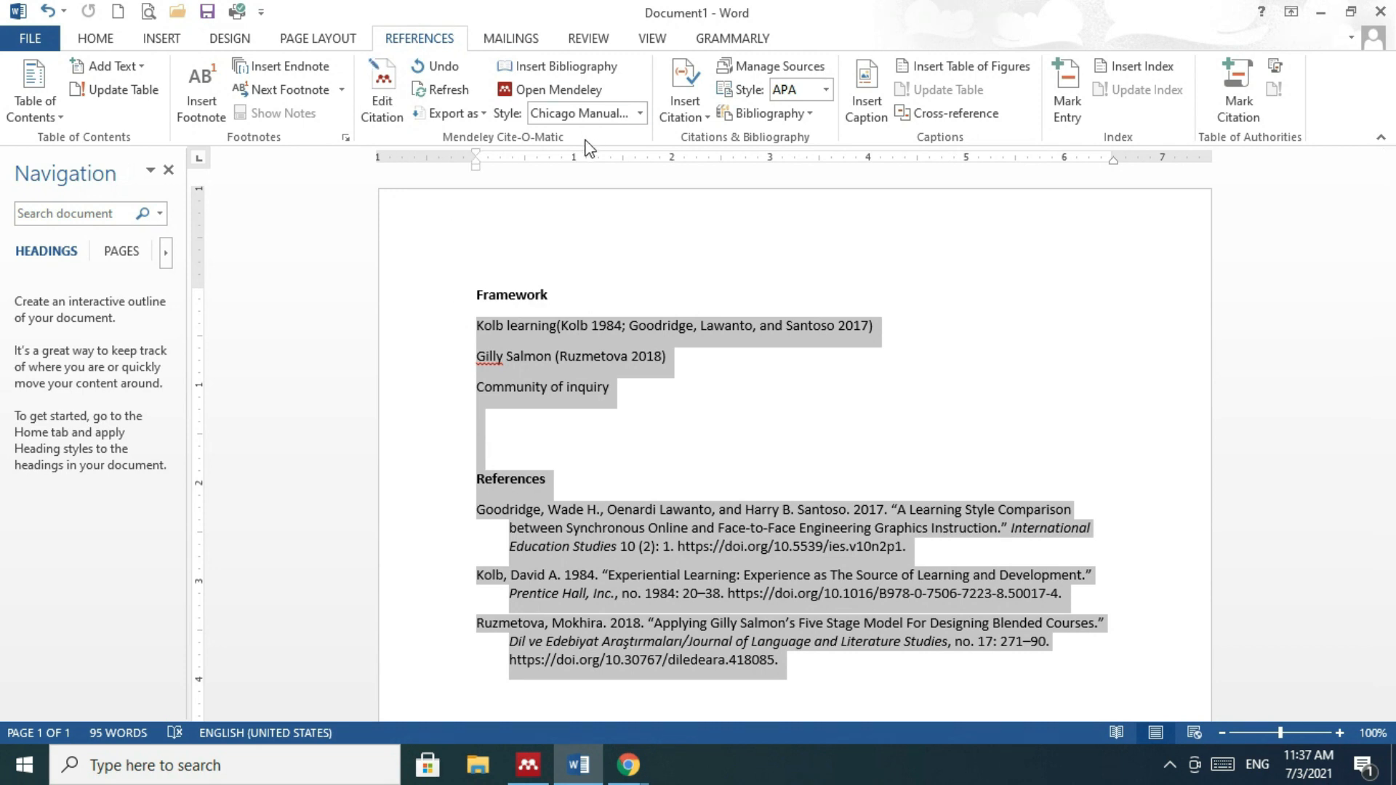
pyautogui.click(637, 119)
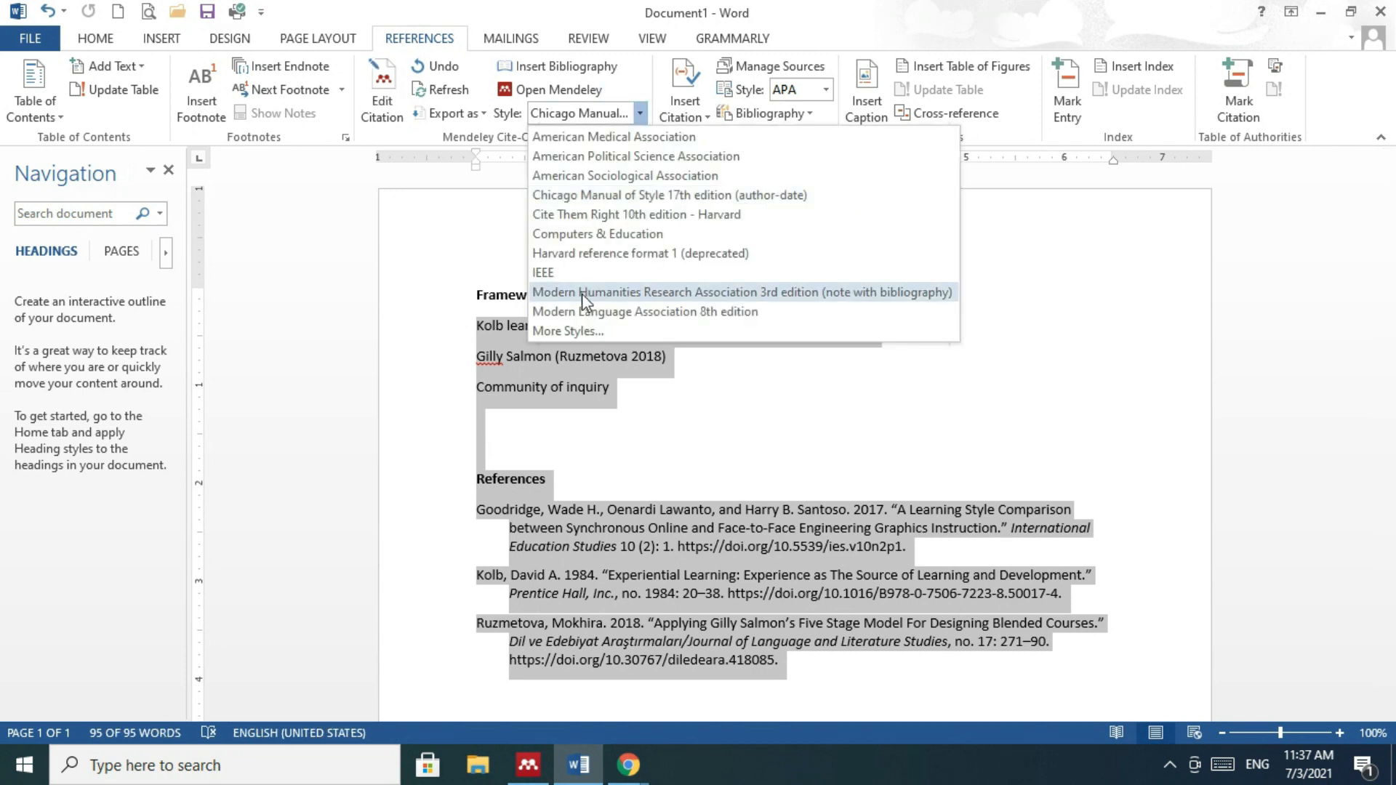
pyautogui.click(577, 272)
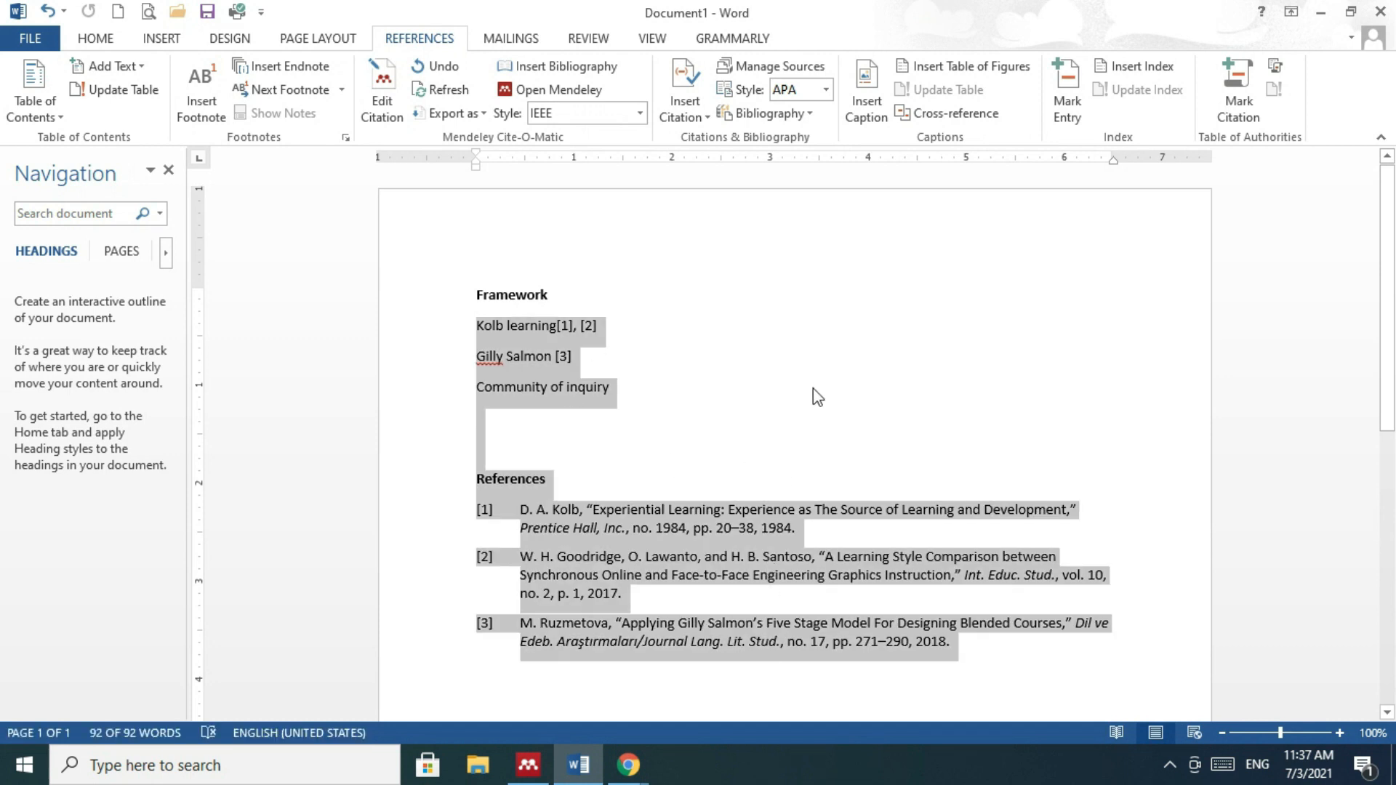
# Insert a Mendeley citation of Wright 2015, "Comparing E-tivities, E-Moderation and the Five Stage Model", after "Community of inquiry", searching for community of inqu.
pyautogui.click(629, 388)
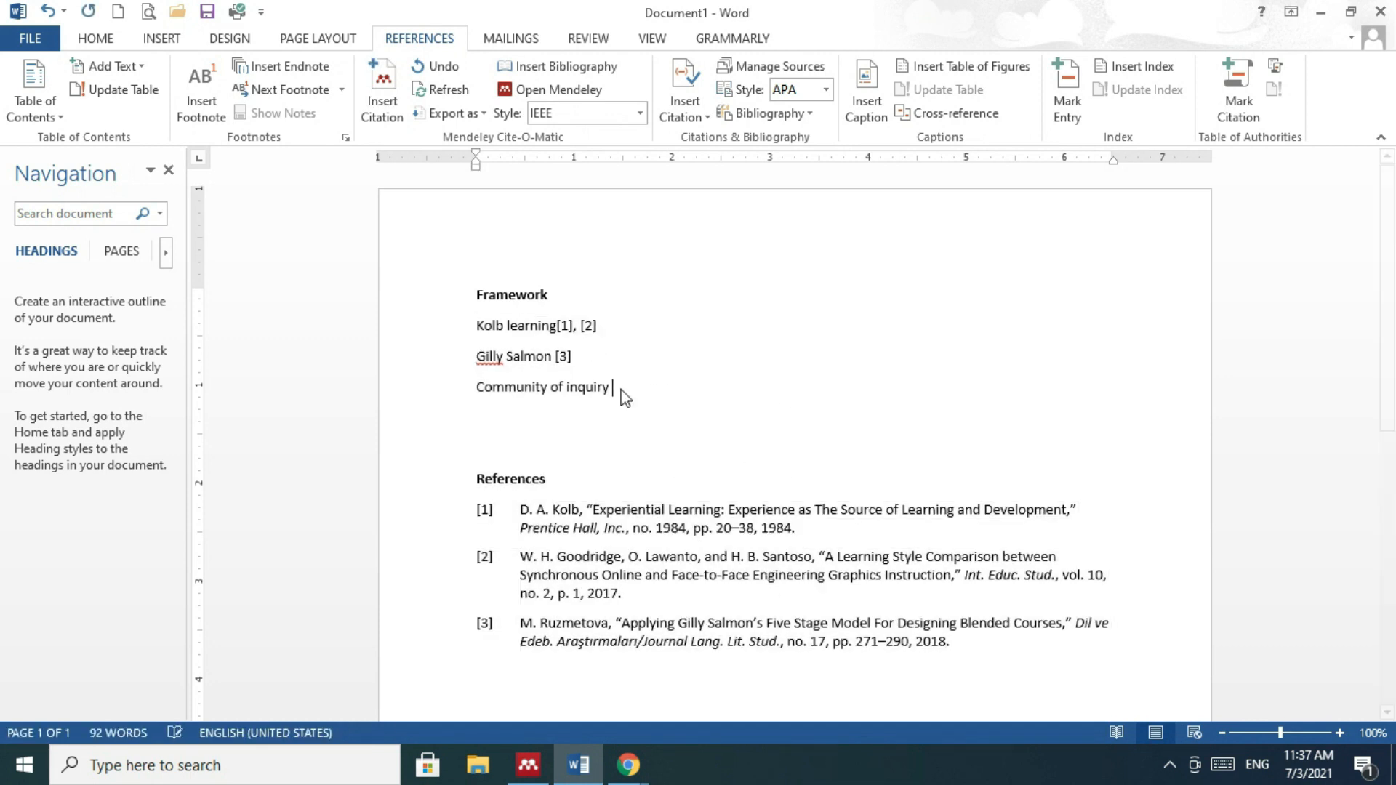
pyautogui.click(381, 90)
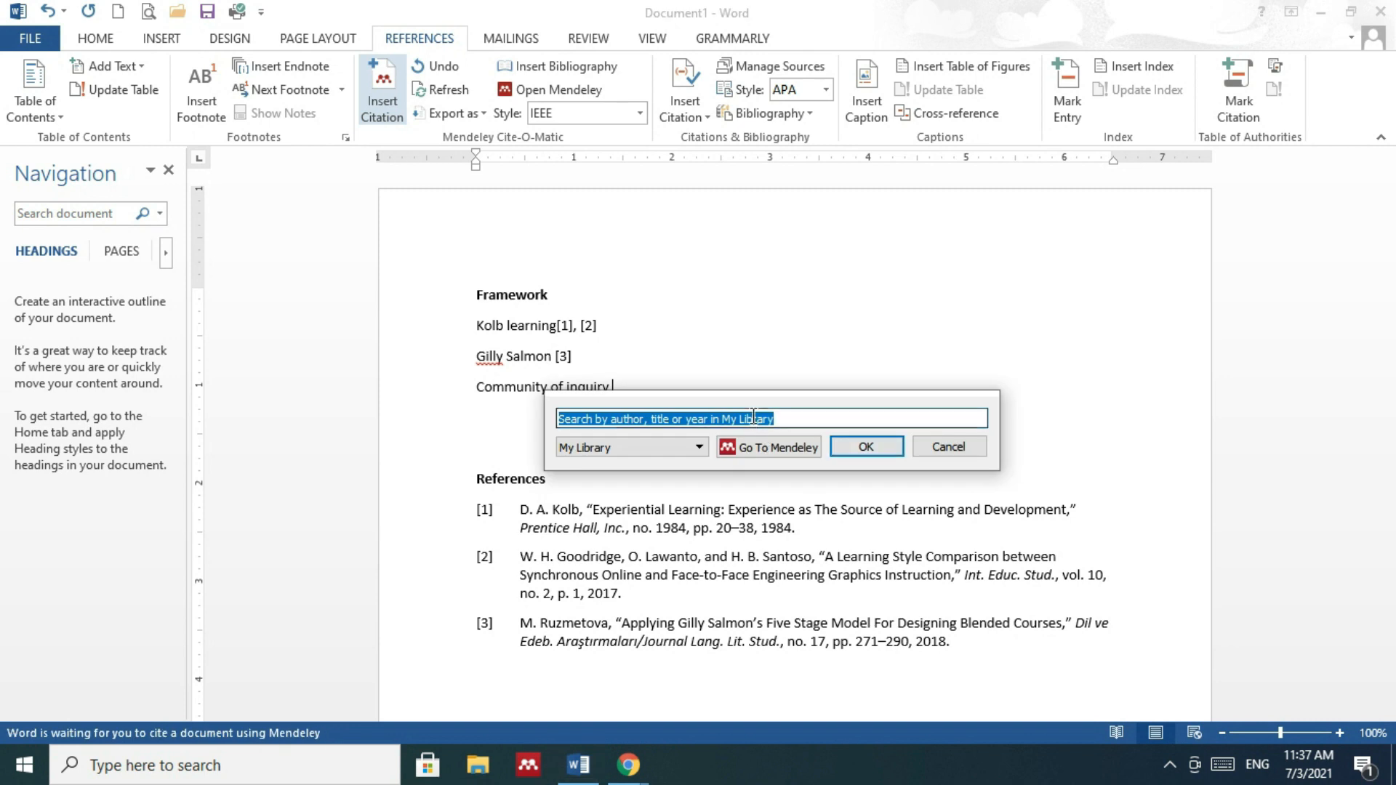
pyautogui.write('c')
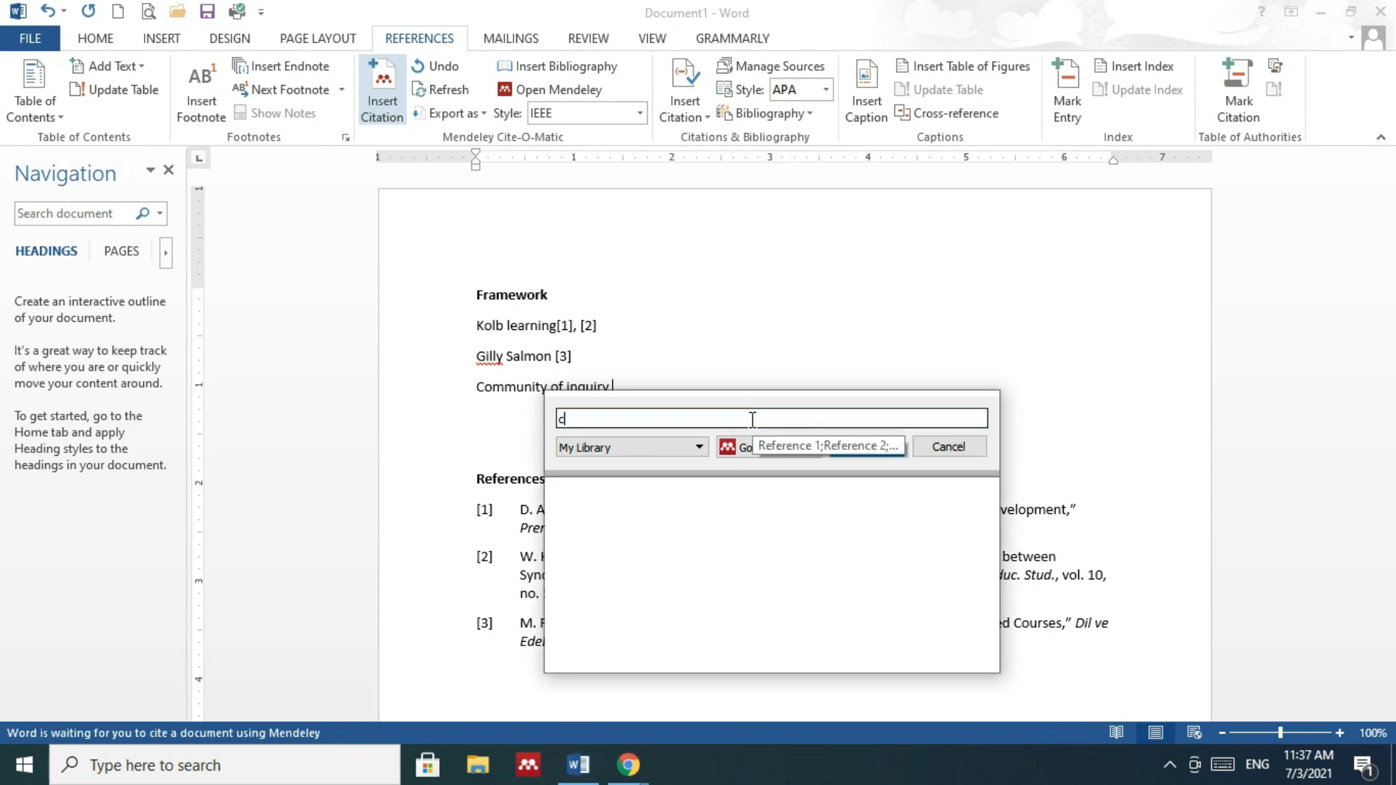
pyautogui.write('ommunity ')
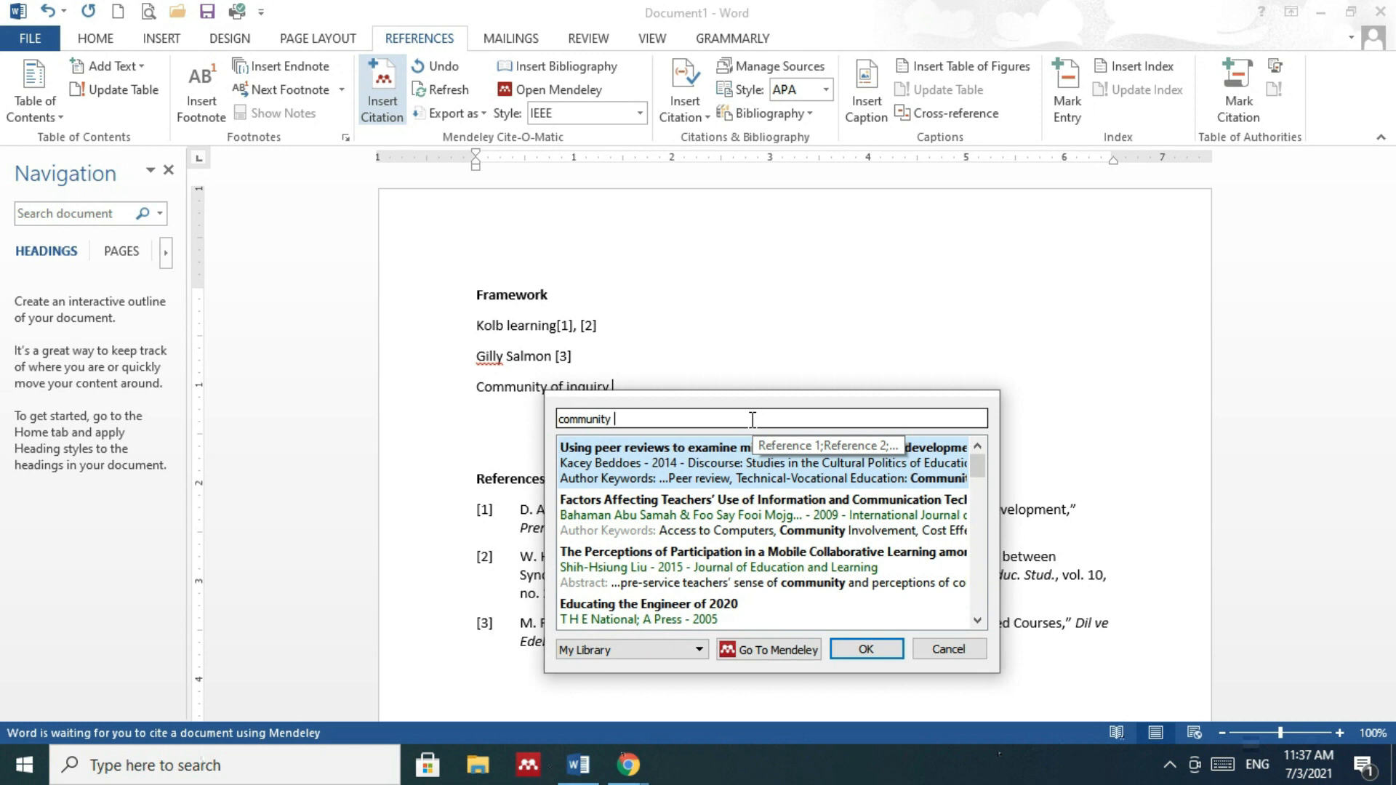
pyautogui.write('of')
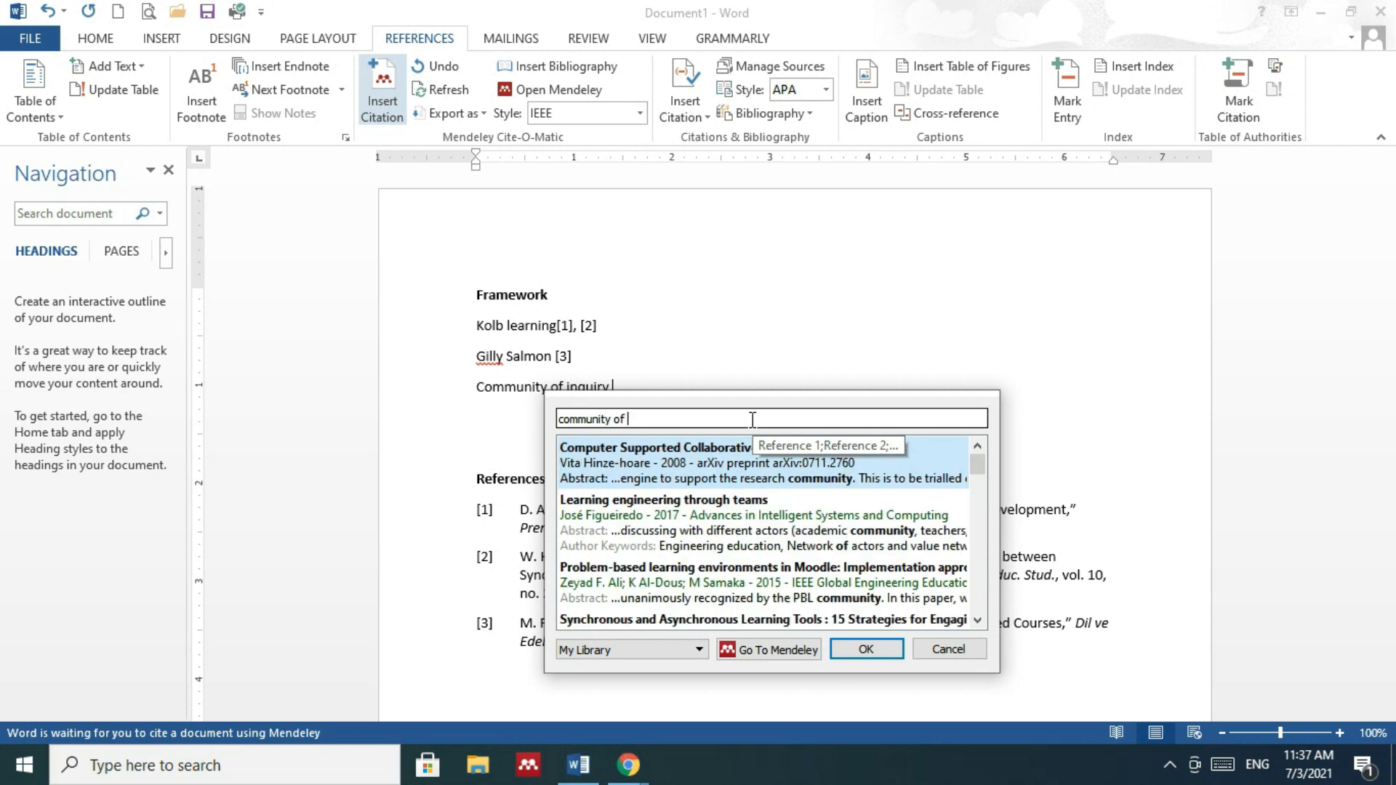
pyautogui.write(' inq')
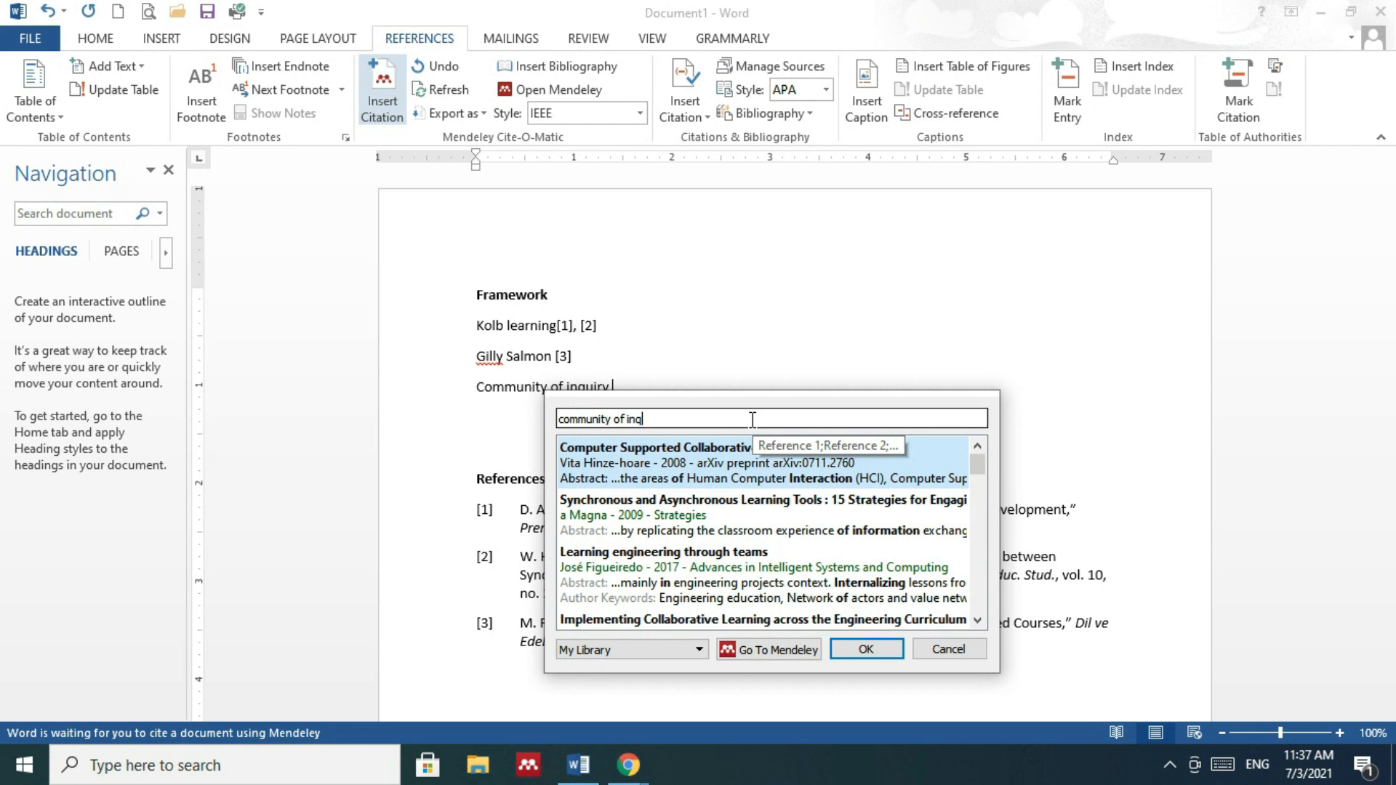
pyautogui.write('u')
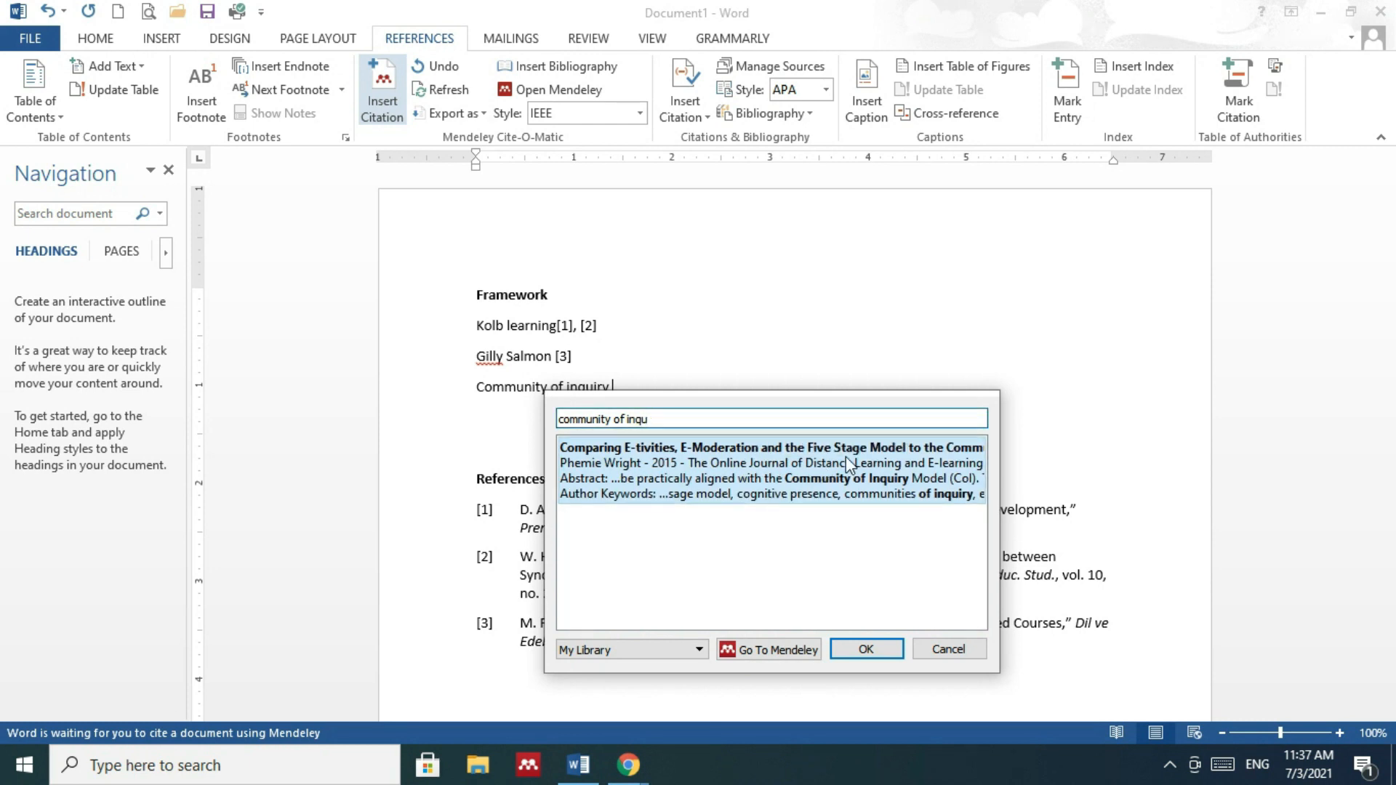
pyautogui.click(762, 450)
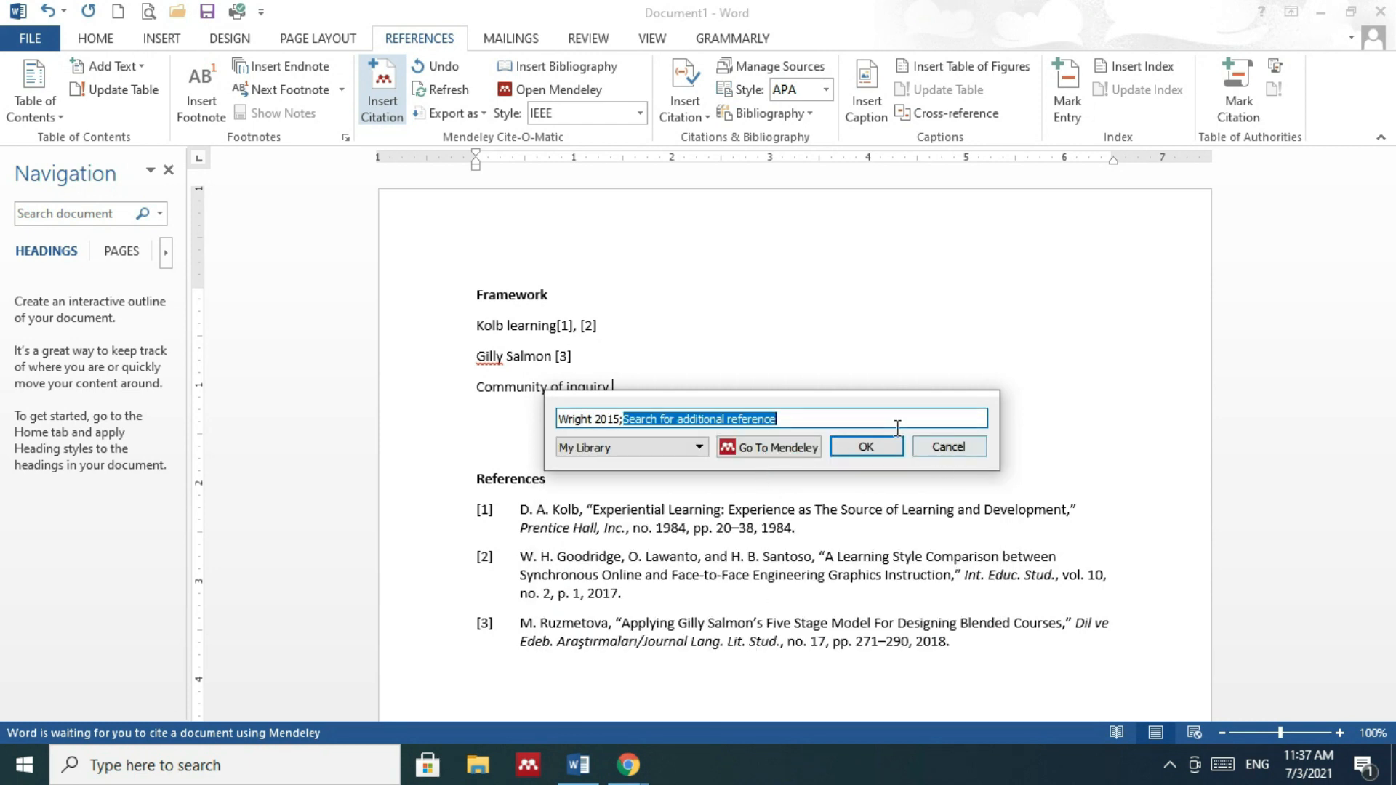
pyautogui.click(876, 449)
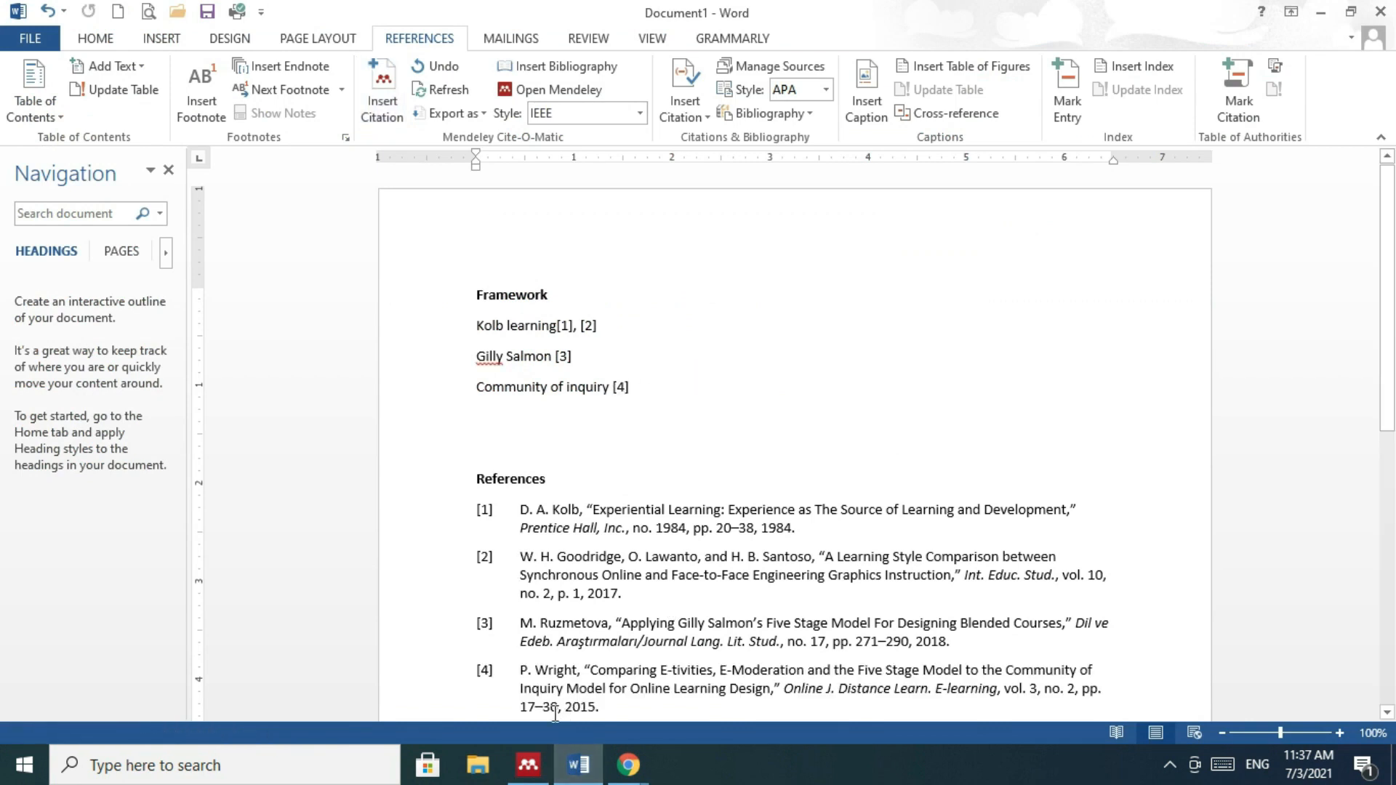
pyautogui.scroll(-3, 909, 444)
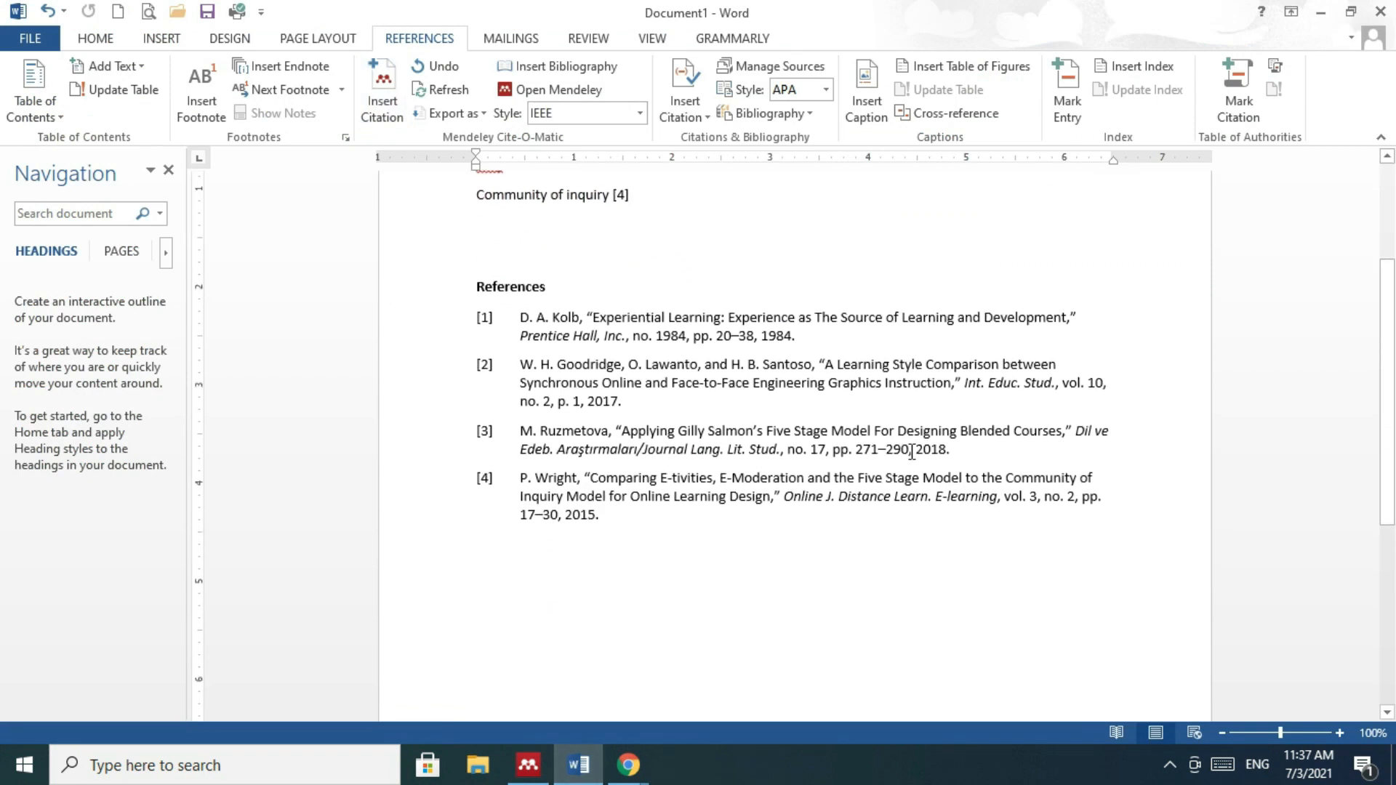
pyautogui.scroll(-3, 865, 491)
pyautogui.scroll(3, 861, 495)
pyautogui.scroll(2, 851, 500)
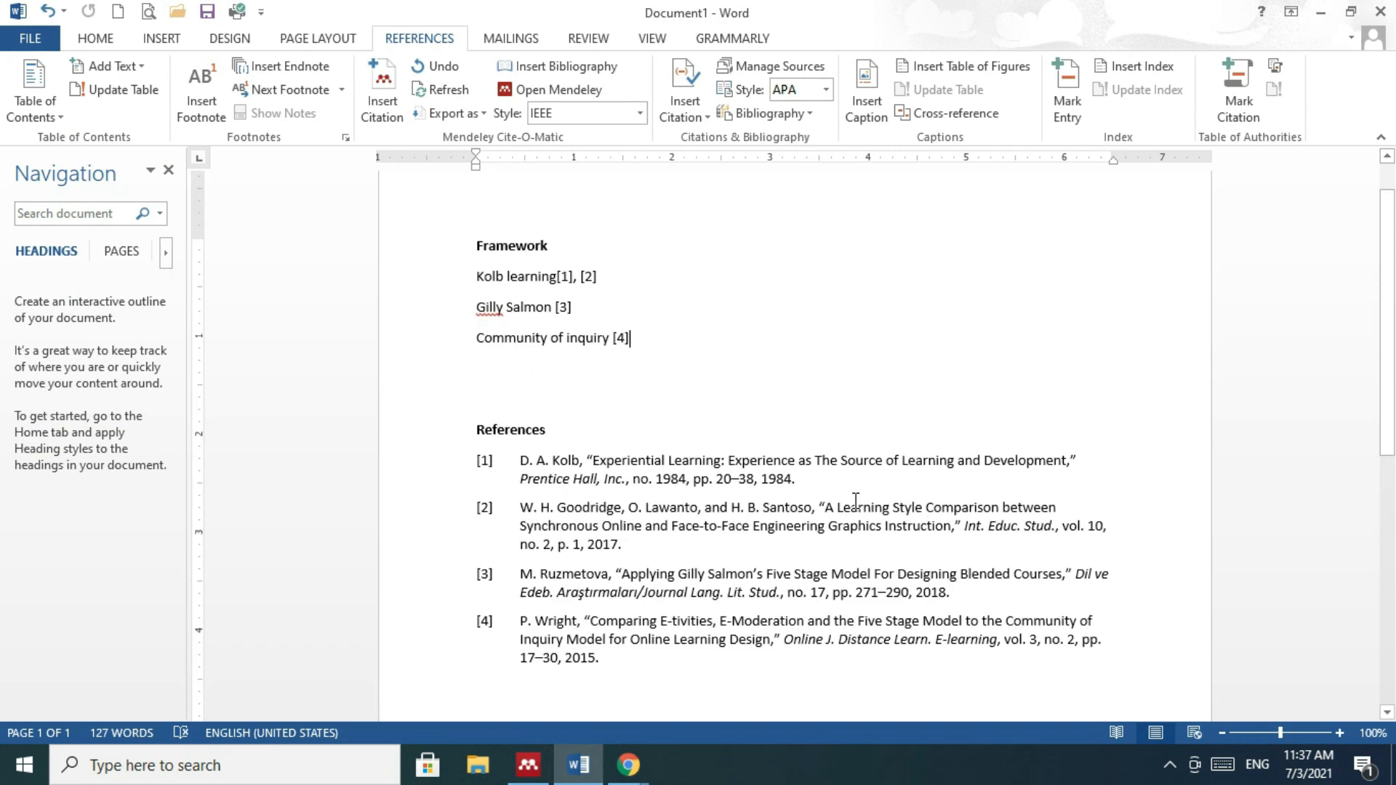